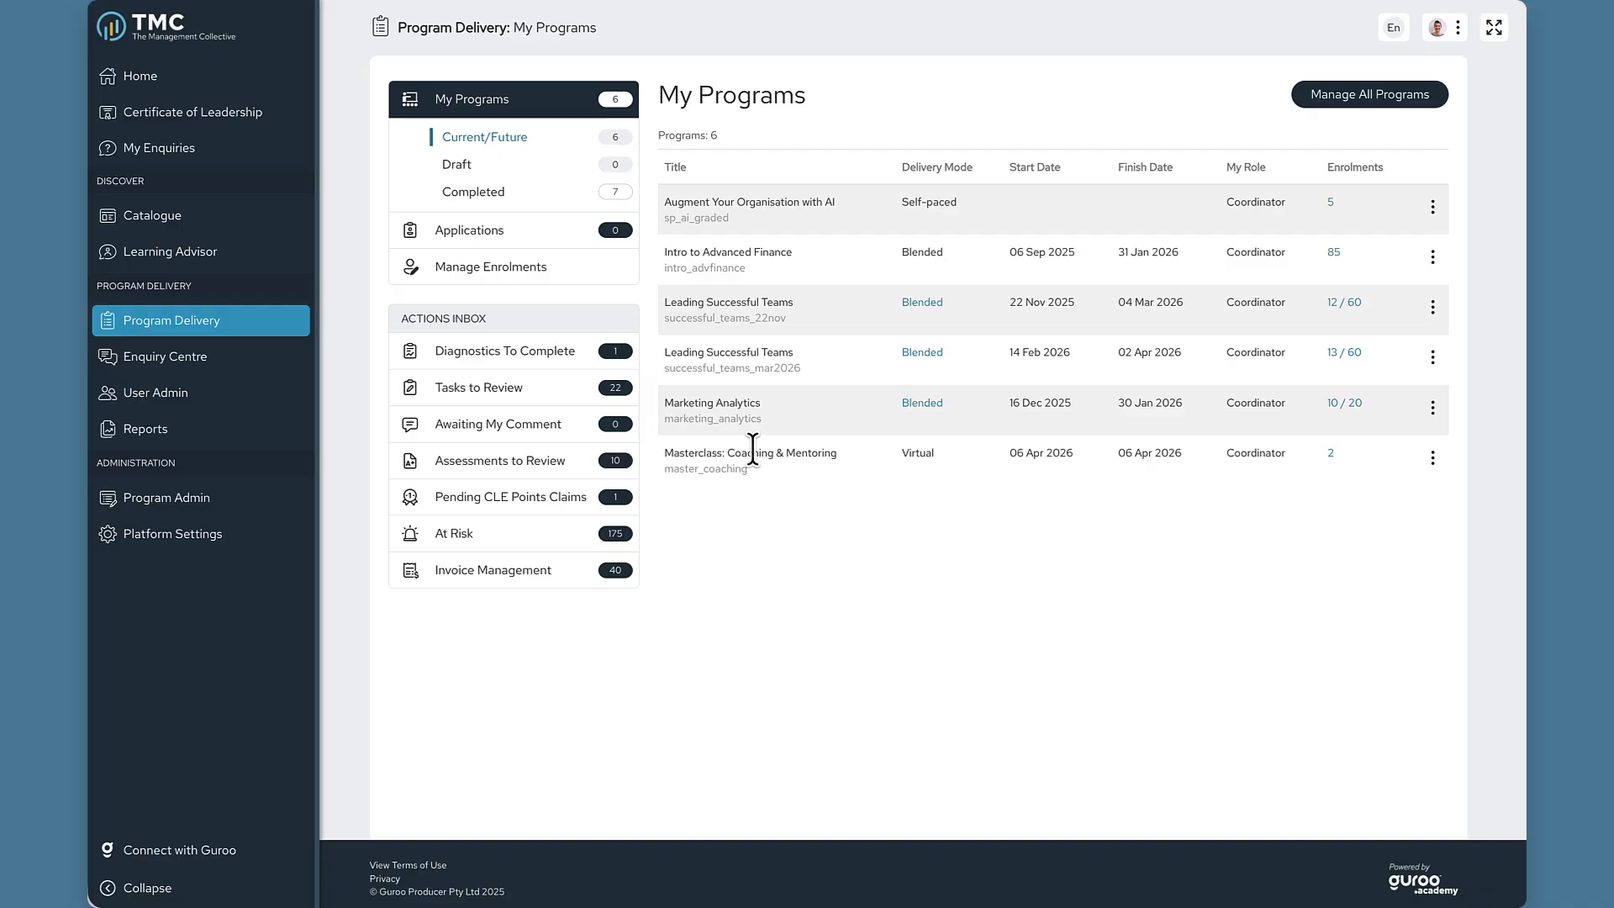
Open Marketing Analytics in Edit mode and go to its Program Overview's Social Learning settings.
{"action": "left_click", "coordinate": [709, 405]}
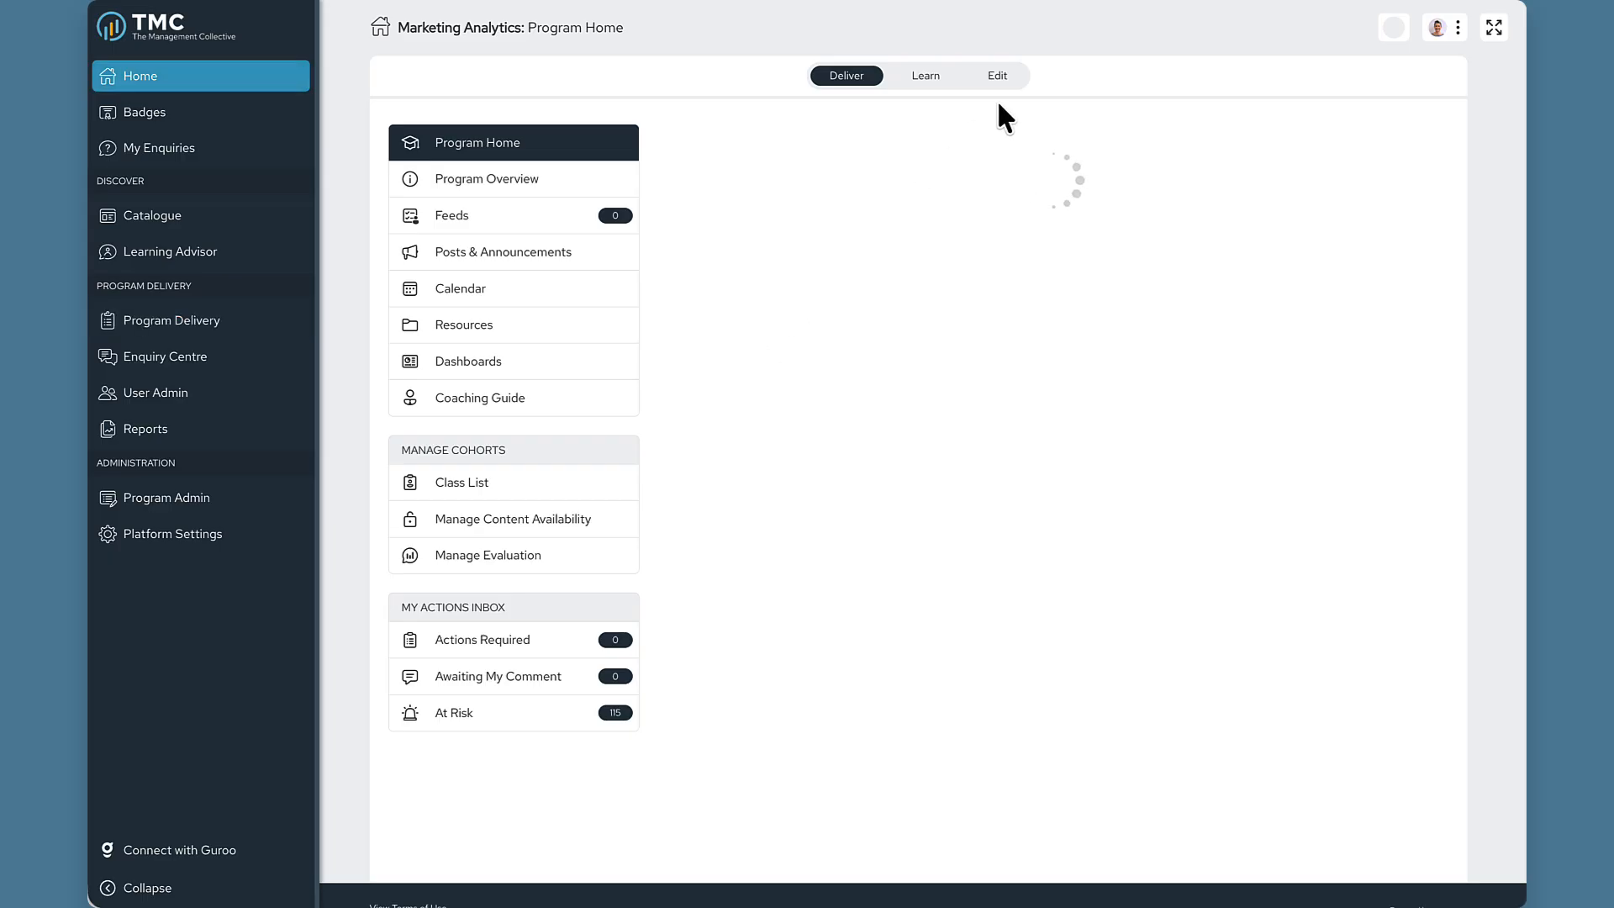
{"action": "left_click", "coordinate": [1013, 80]}
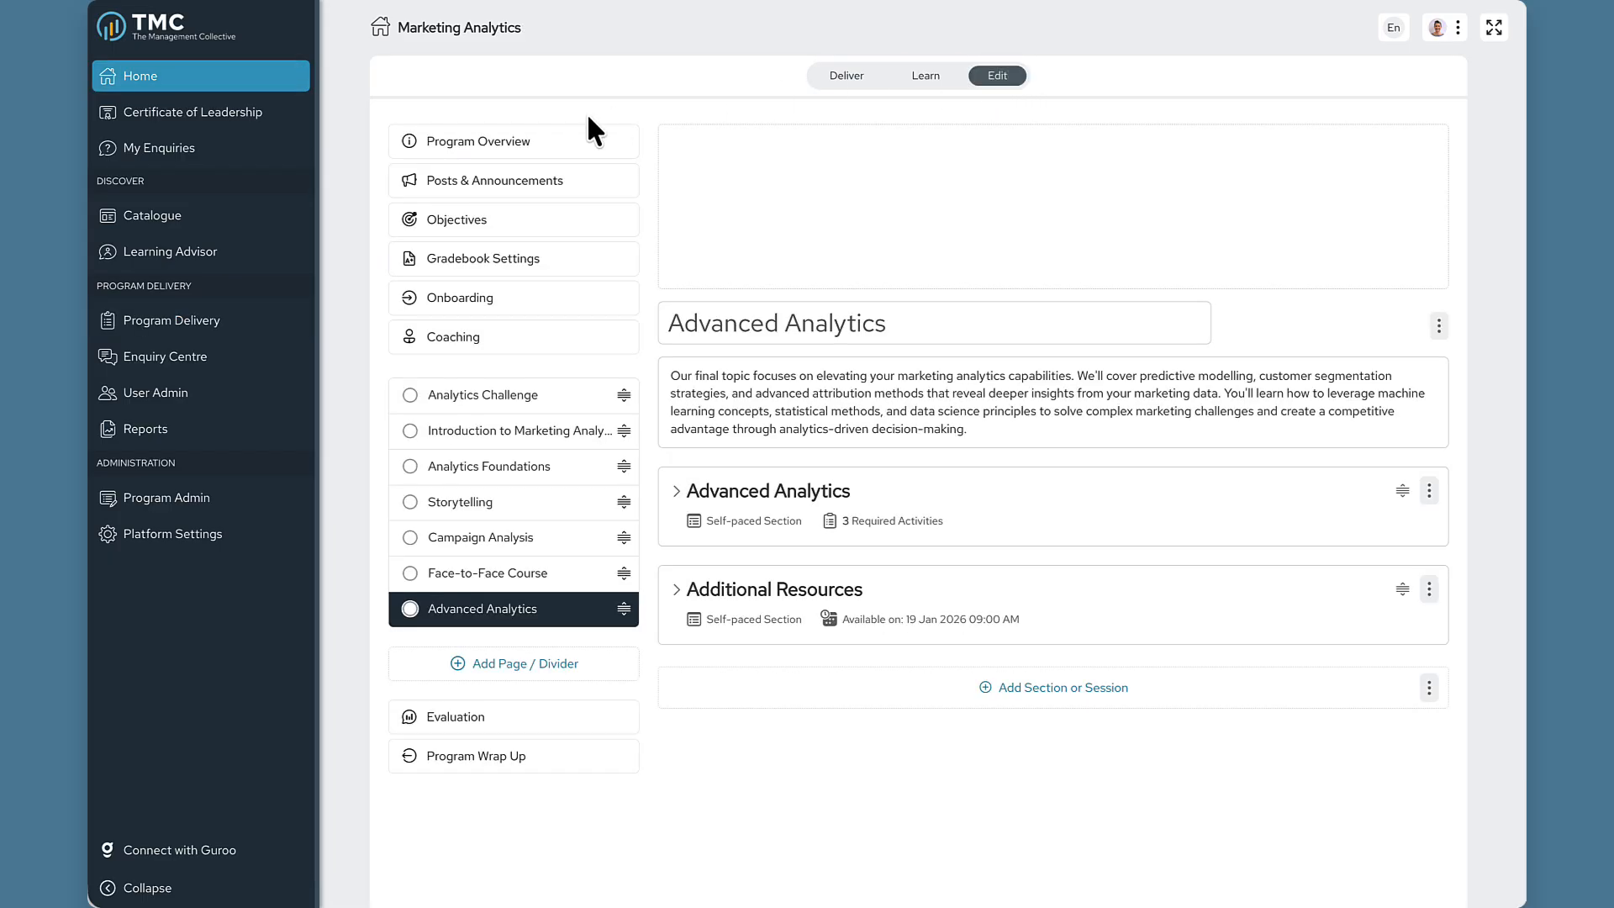
{"action": "left_click", "coordinate": [510, 145]}
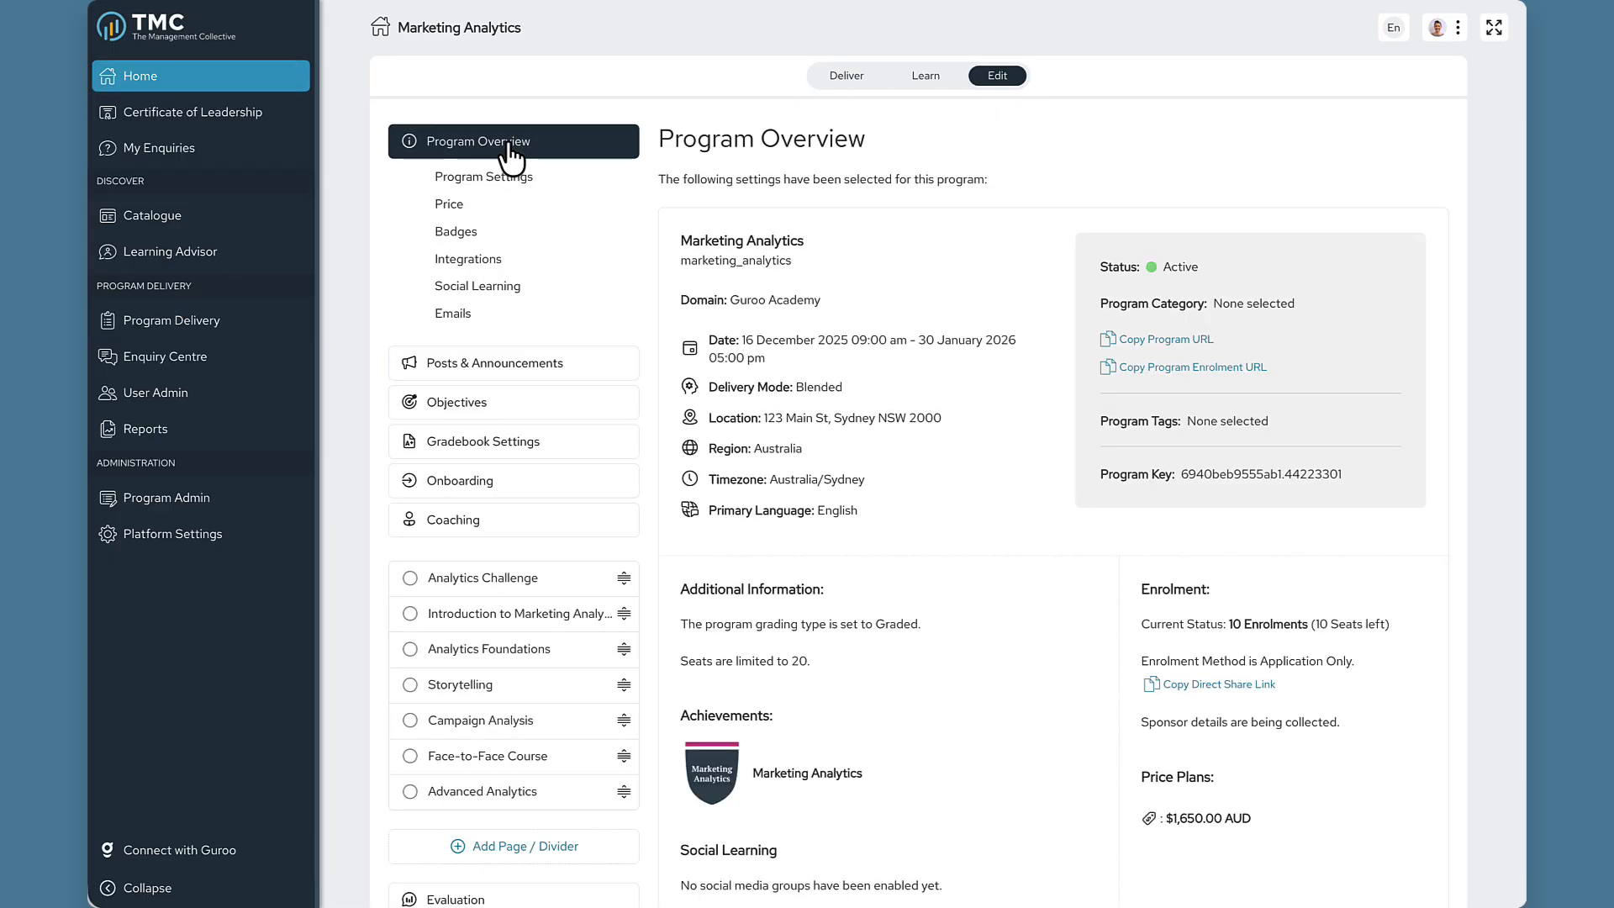
{"action": "left_click", "coordinate": [505, 289]}
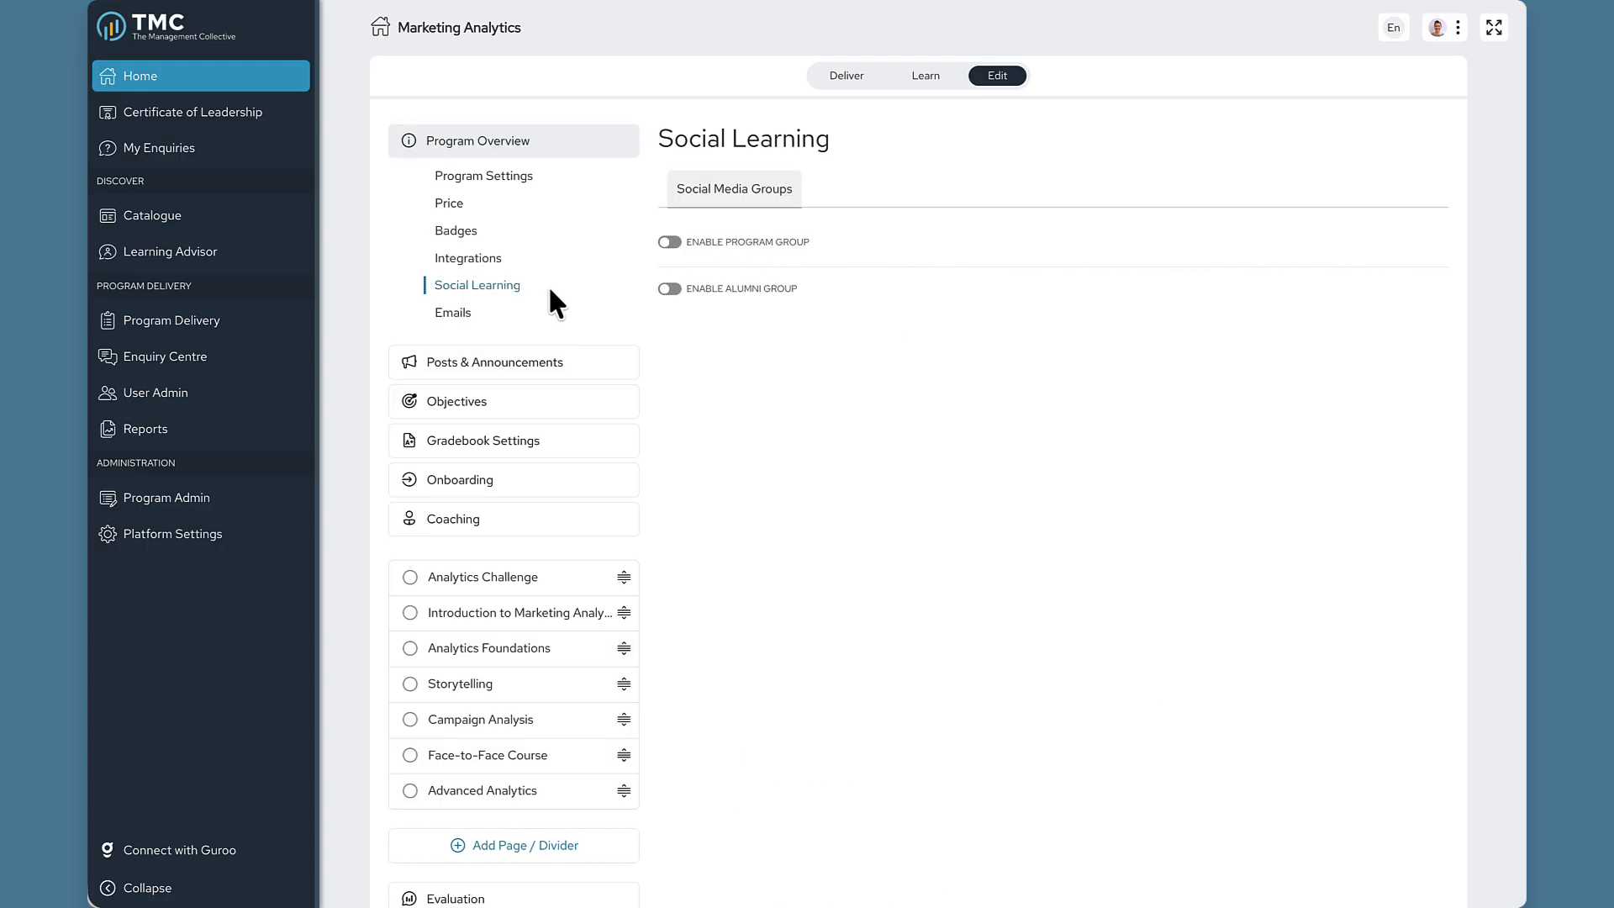
{"action": "left_click", "coordinate": [670, 244]}
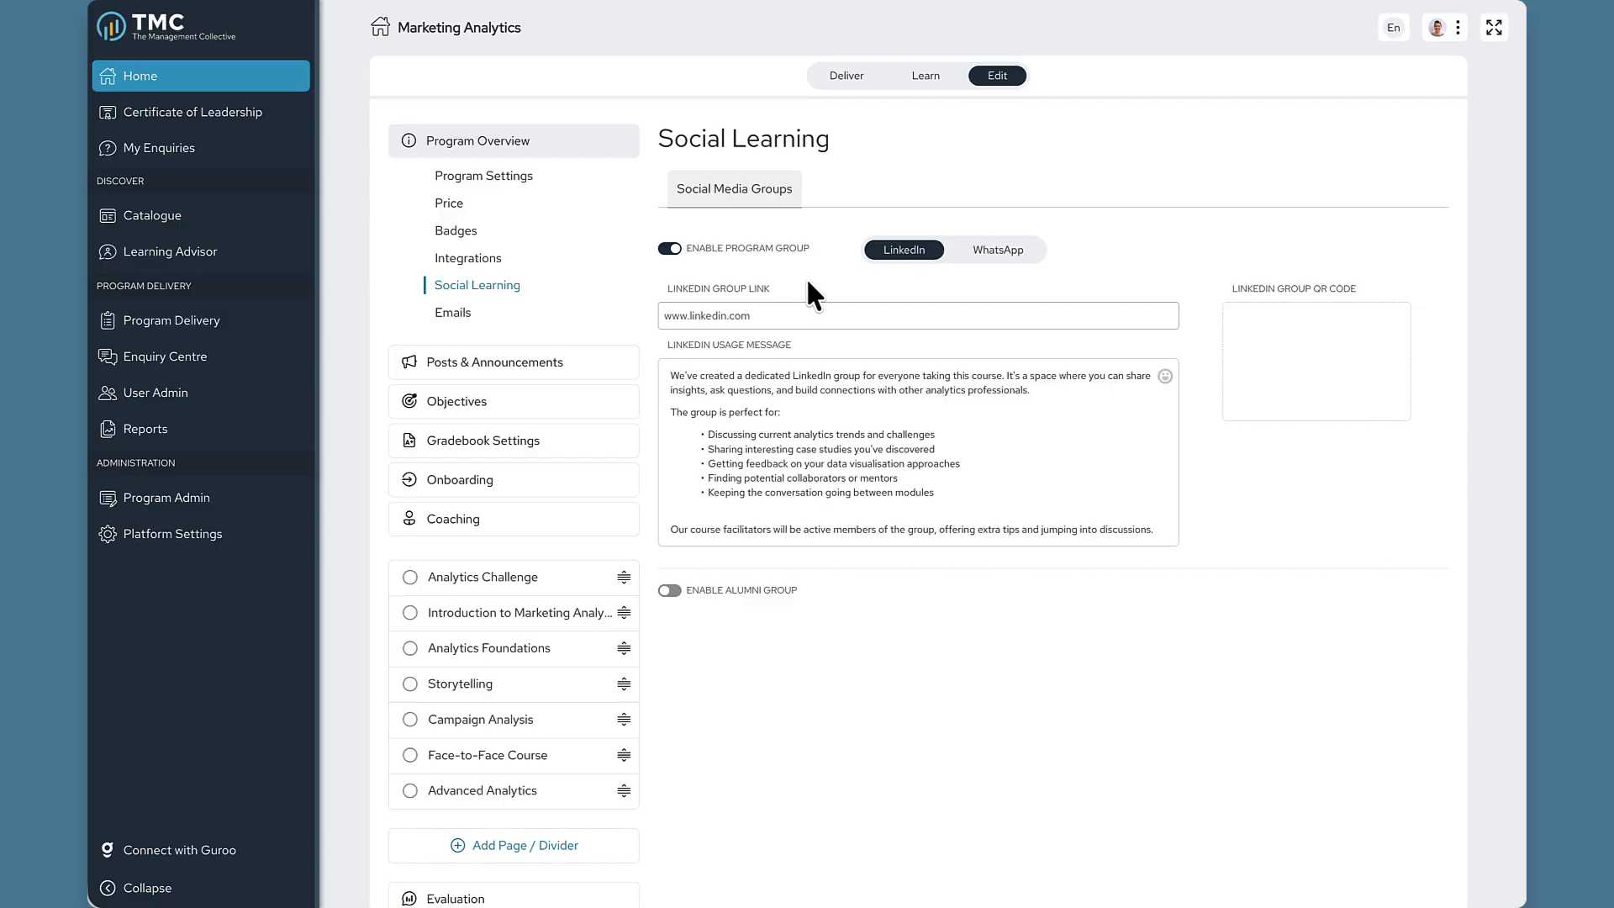
{"action": "left_click", "coordinate": [998, 494]}
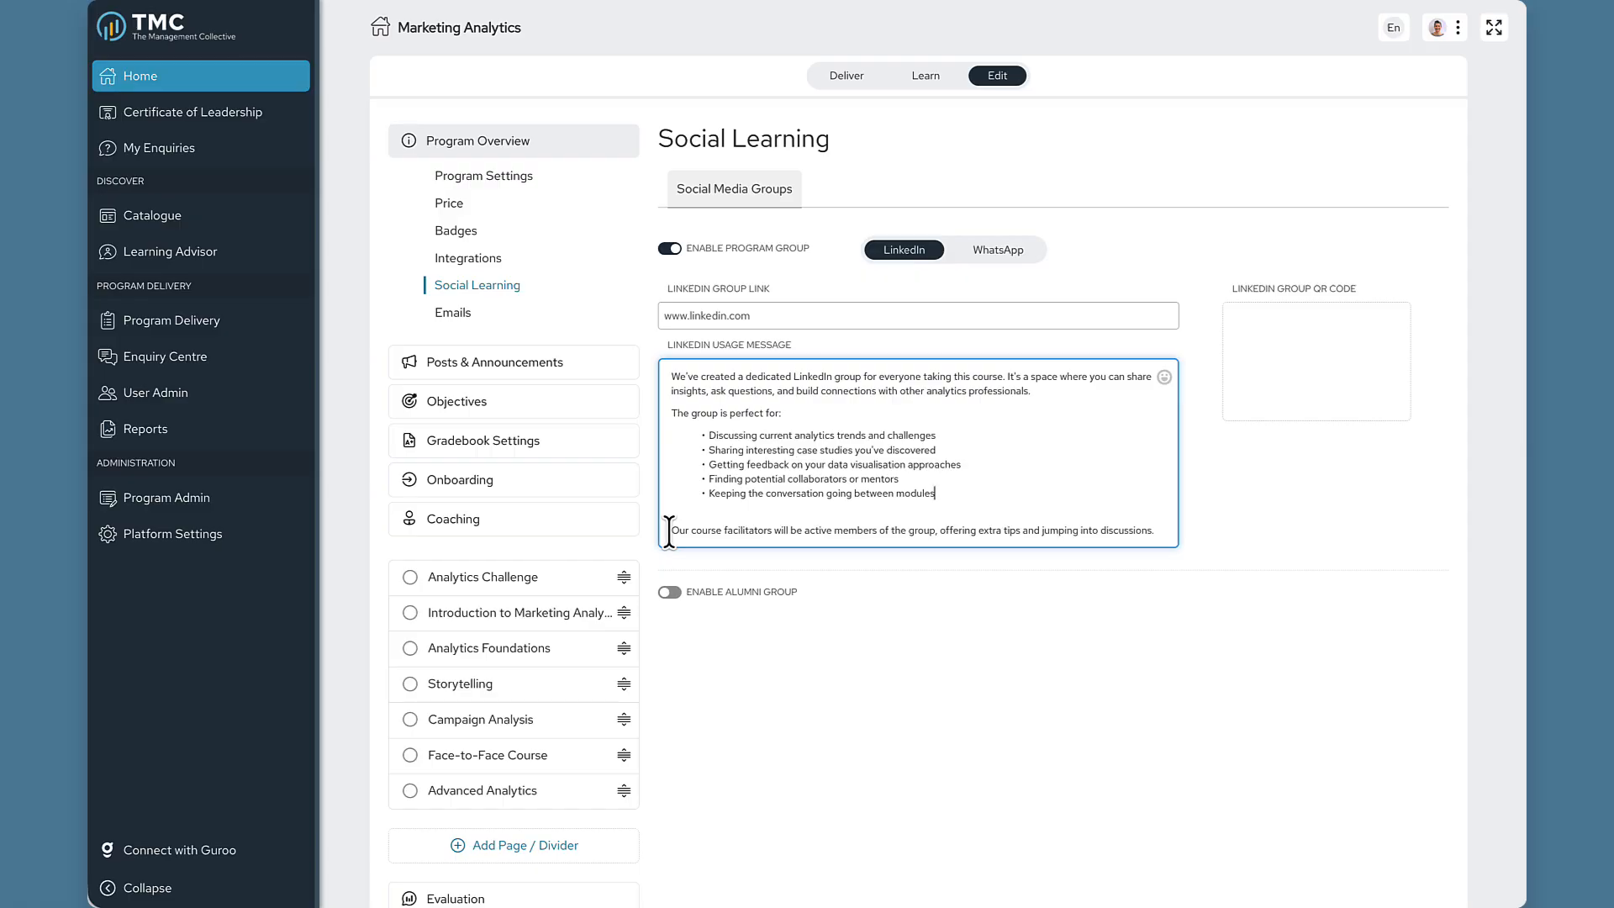
{"action": "left_click_drag", "start_coordinate": [669, 532], "coordinate": [1121, 532]}
{"action": "left_click", "coordinate": [1260, 492]}
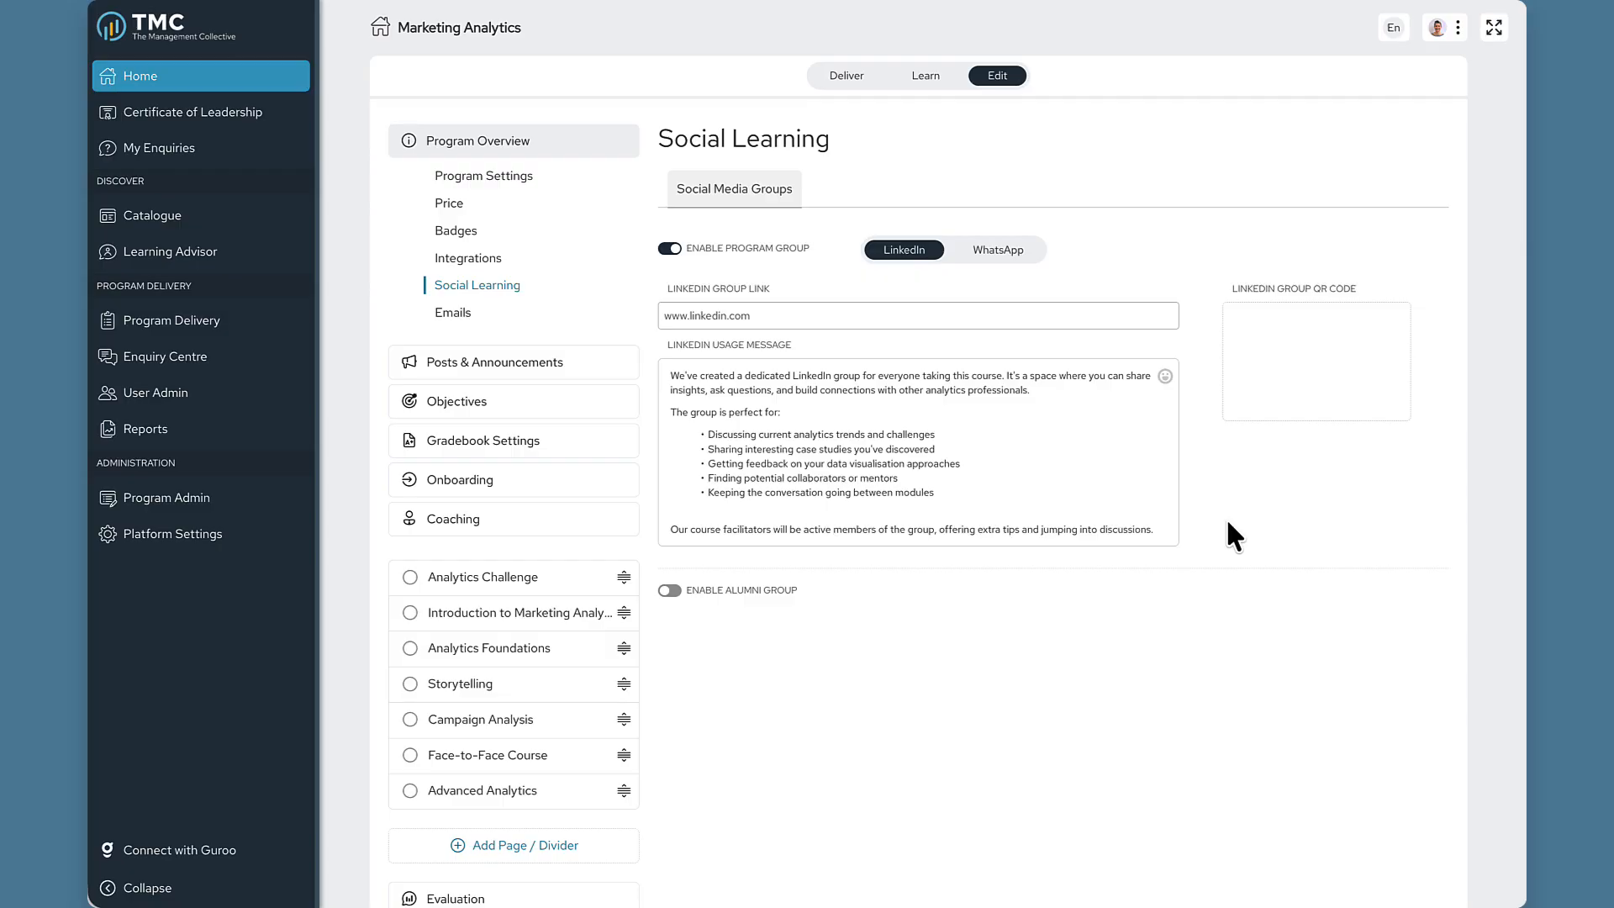
{"action": "left_click", "coordinate": [666, 249]}
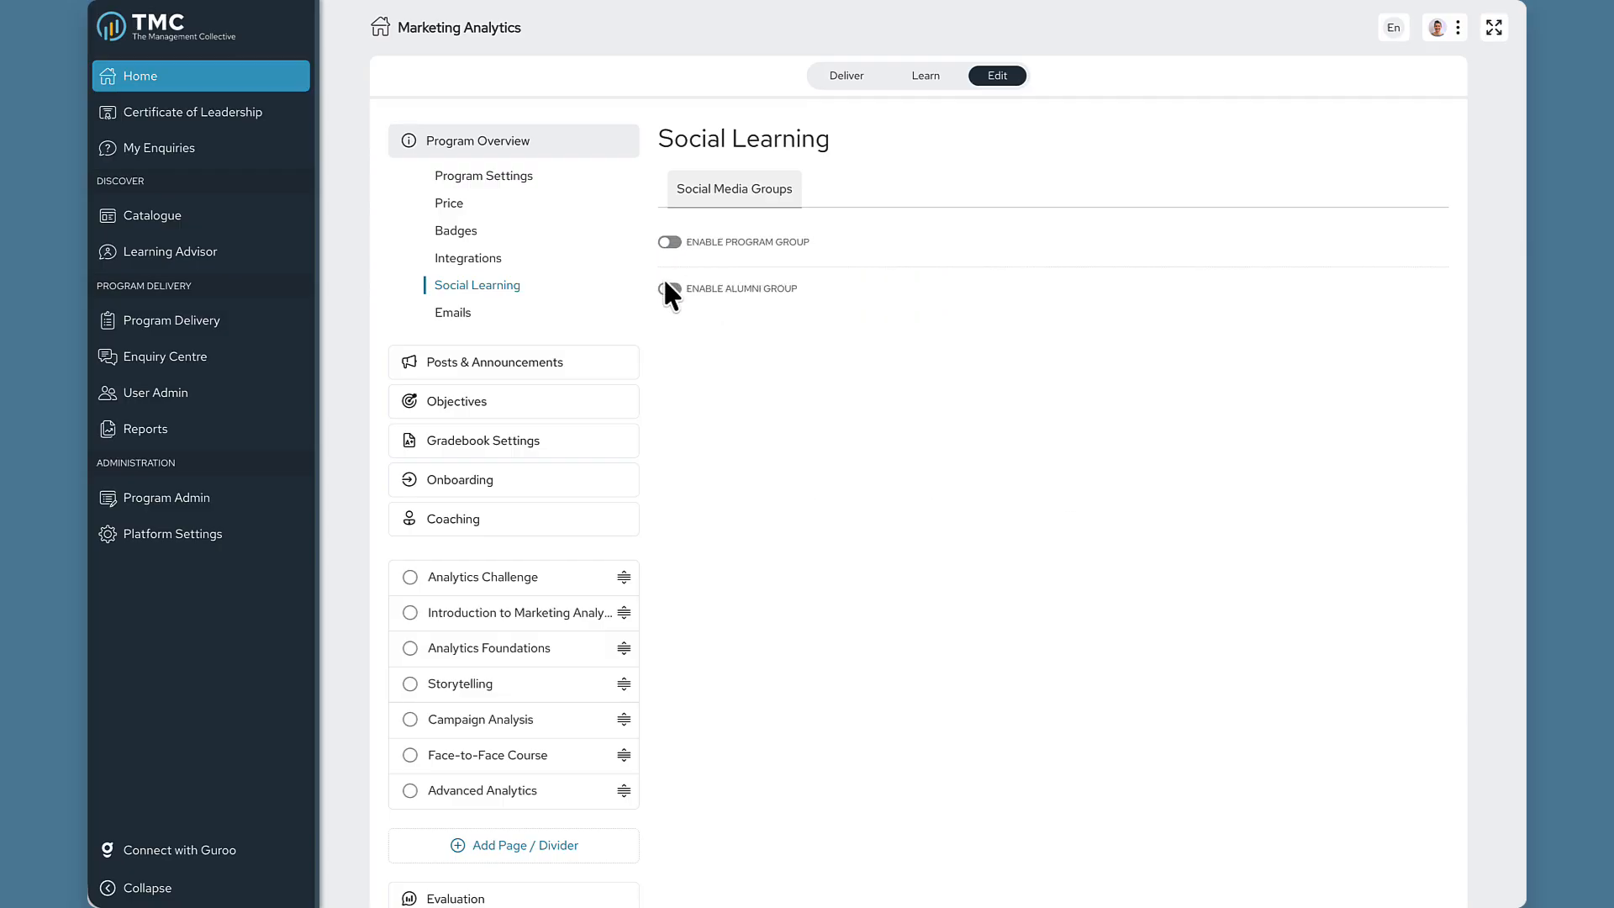
Turn on the alumni group, keeping LinkedIn and availability after program completion.
{"action": "left_click", "coordinate": [666, 281]}
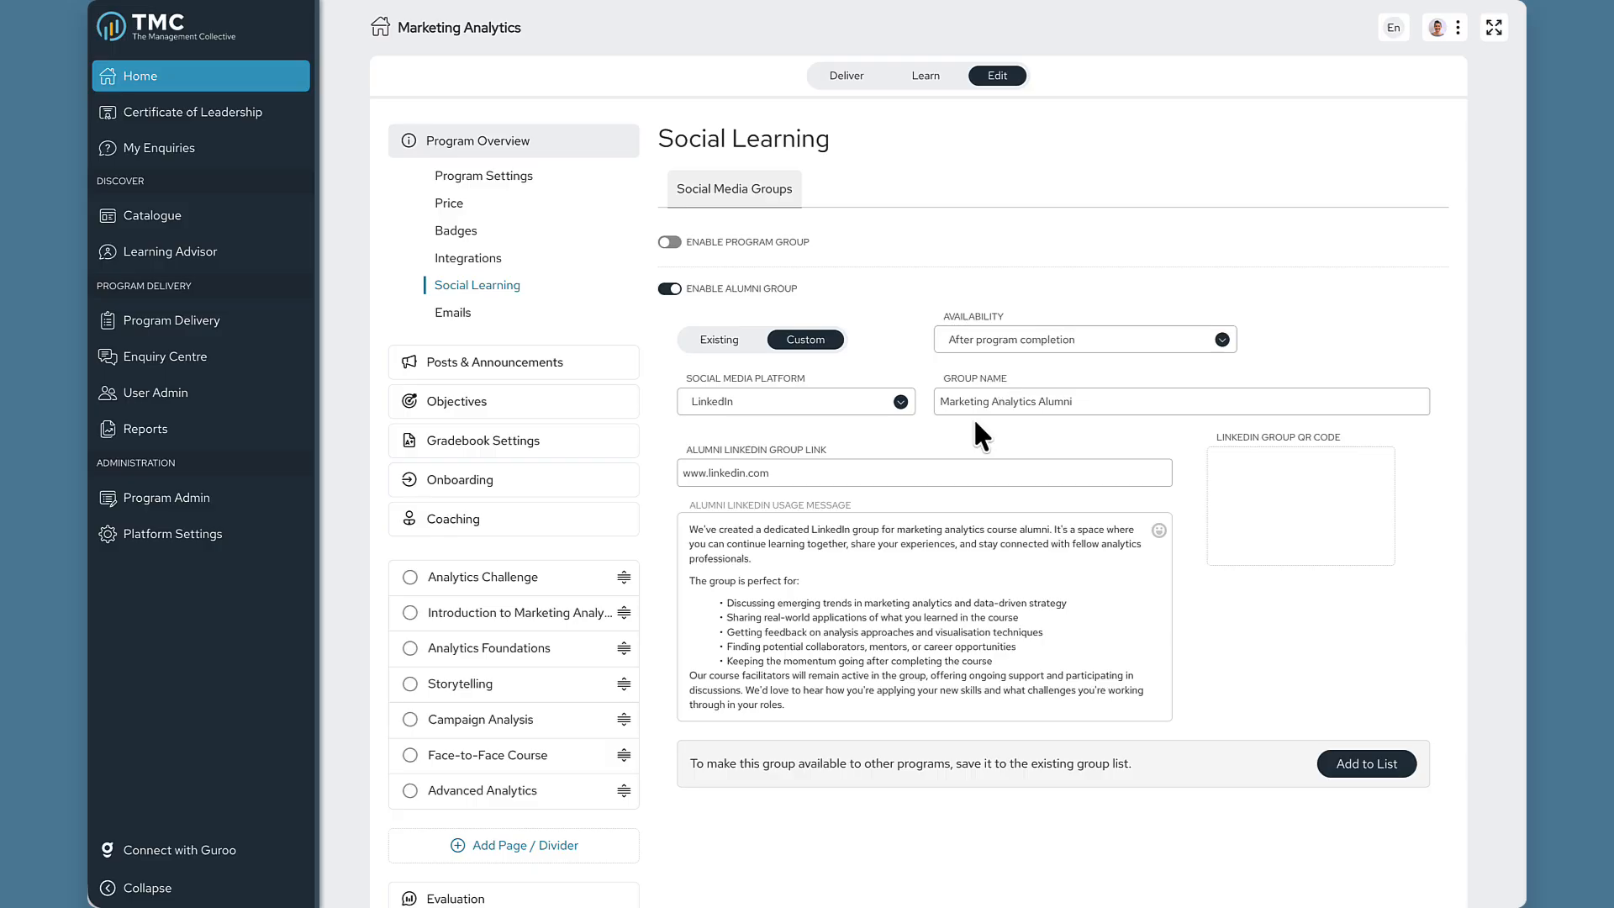
{"action": "left_click", "coordinate": [899, 403]}
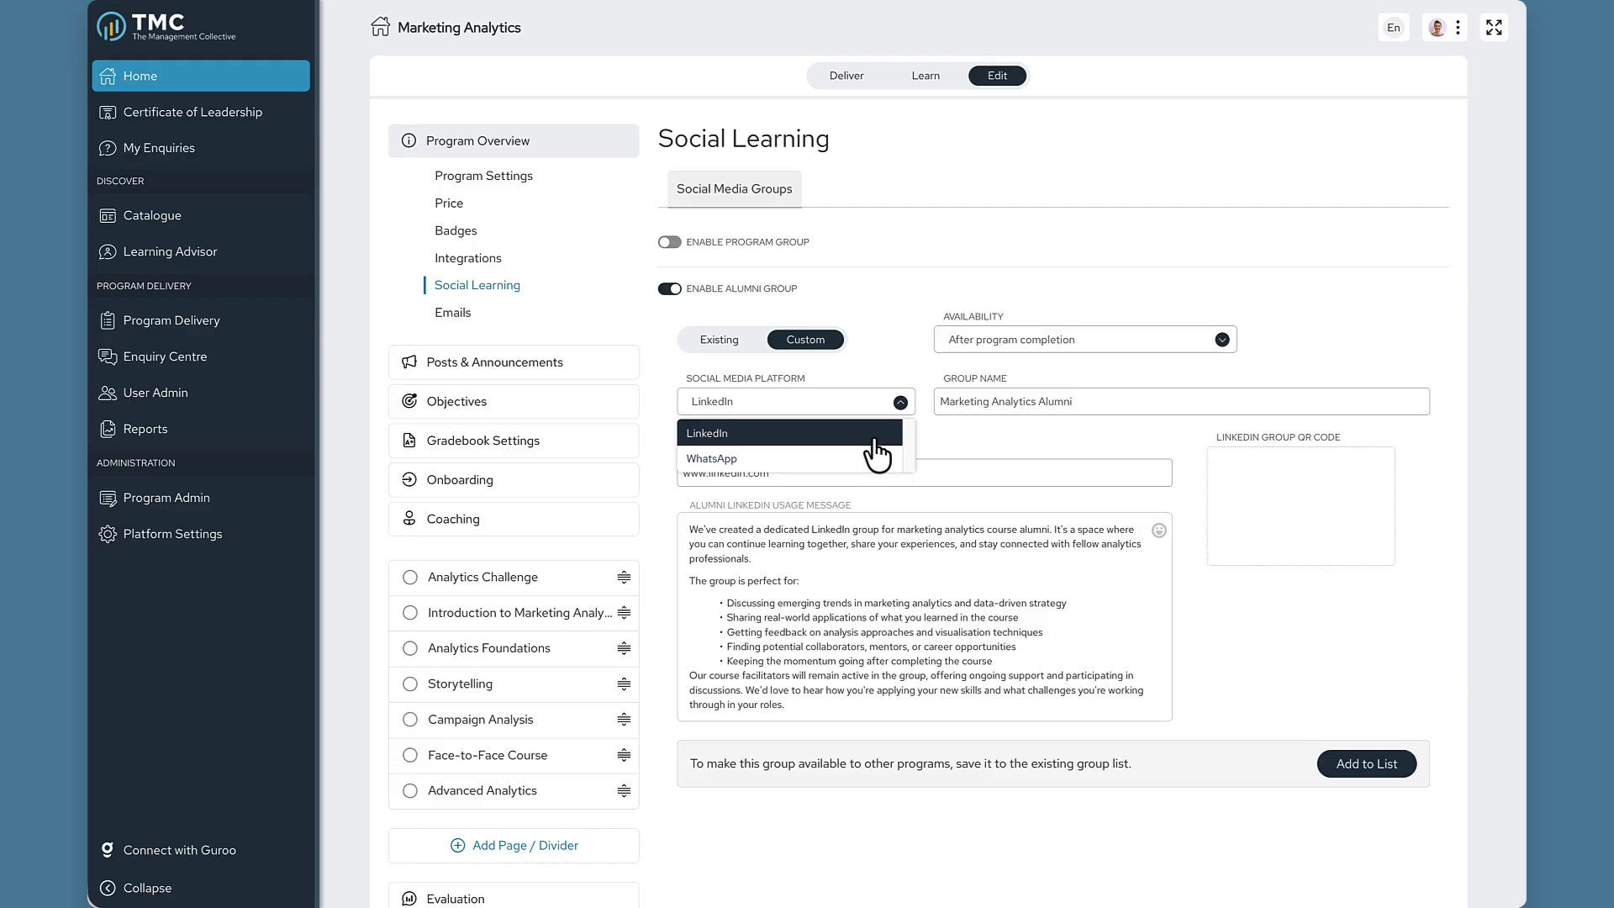
{"action": "left_click", "coordinate": [979, 436]}
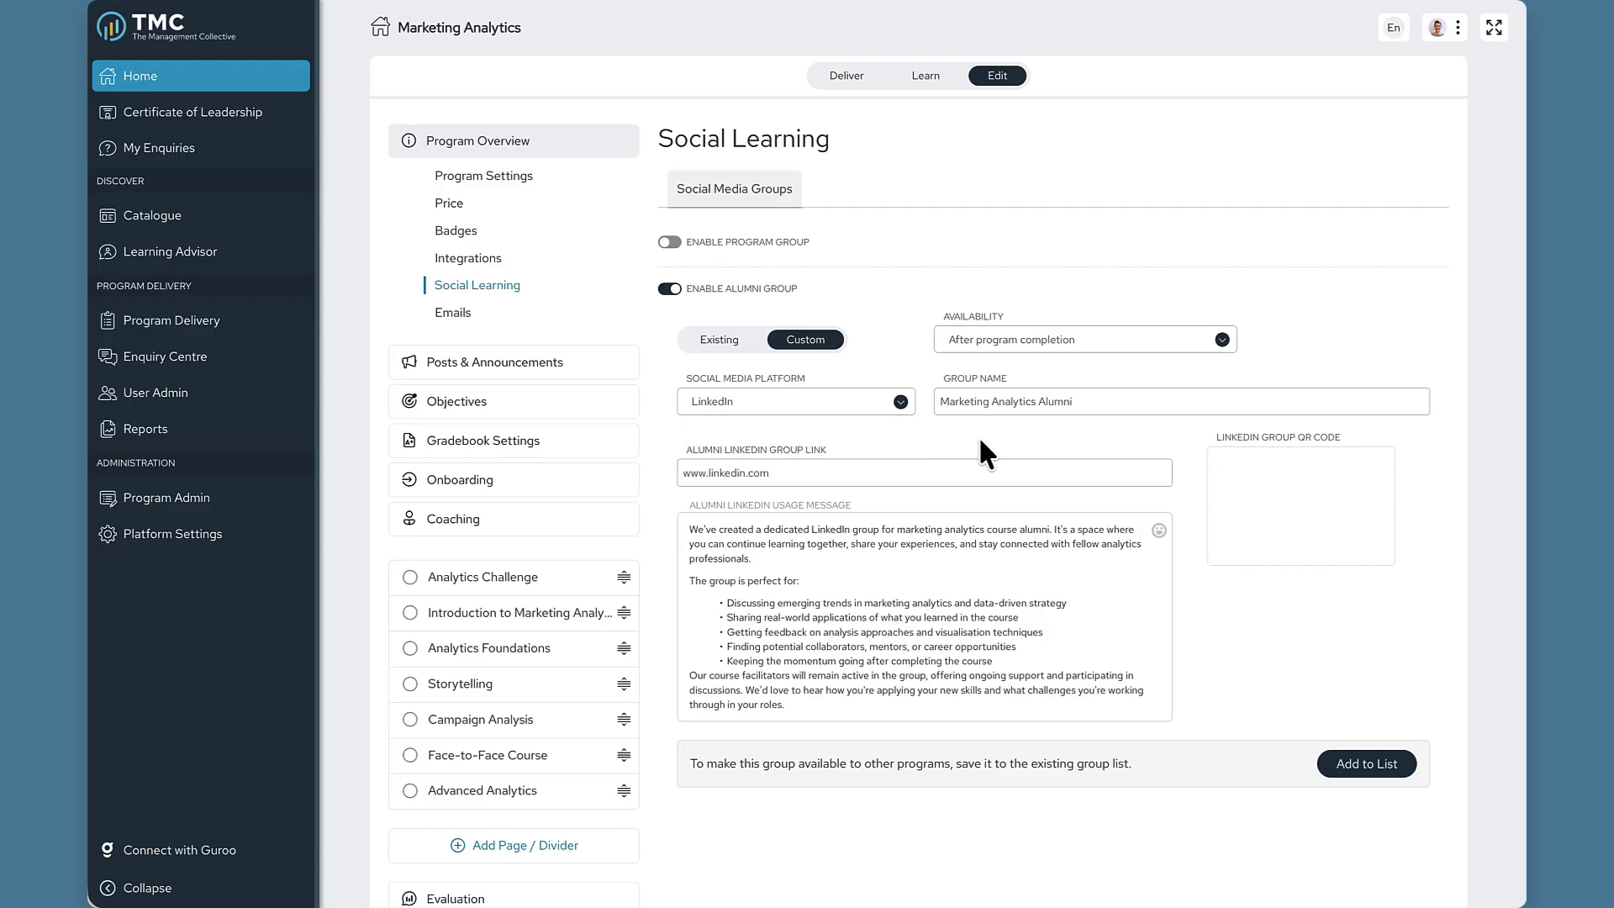
{"action": "left_click", "coordinate": [1172, 353]}
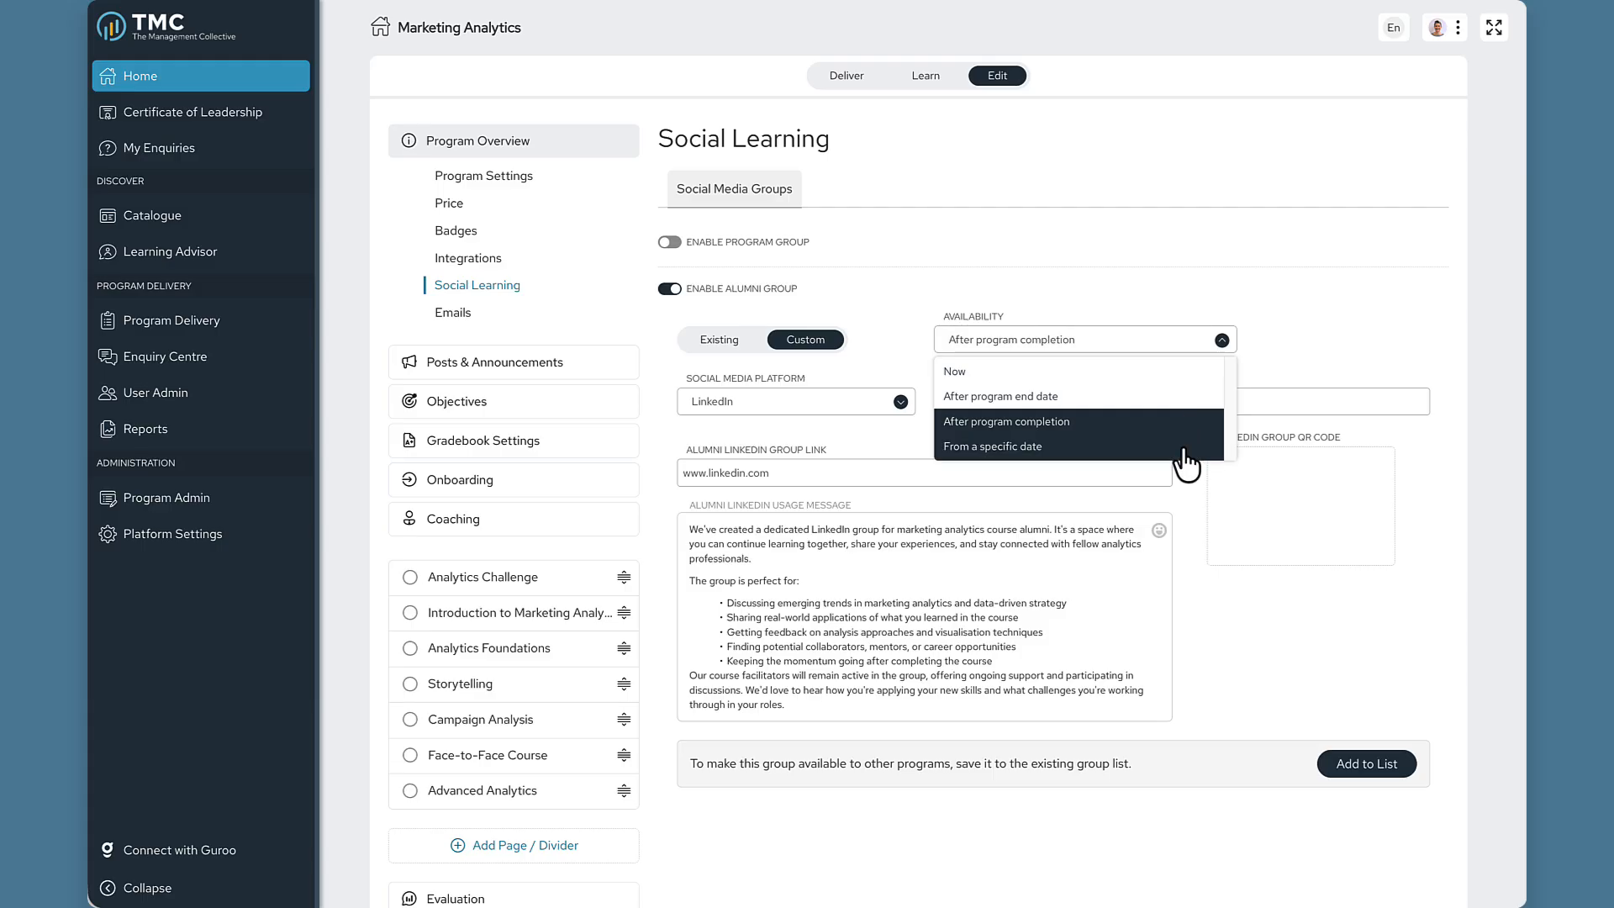
{"action": "left_click", "coordinate": [1149, 275]}
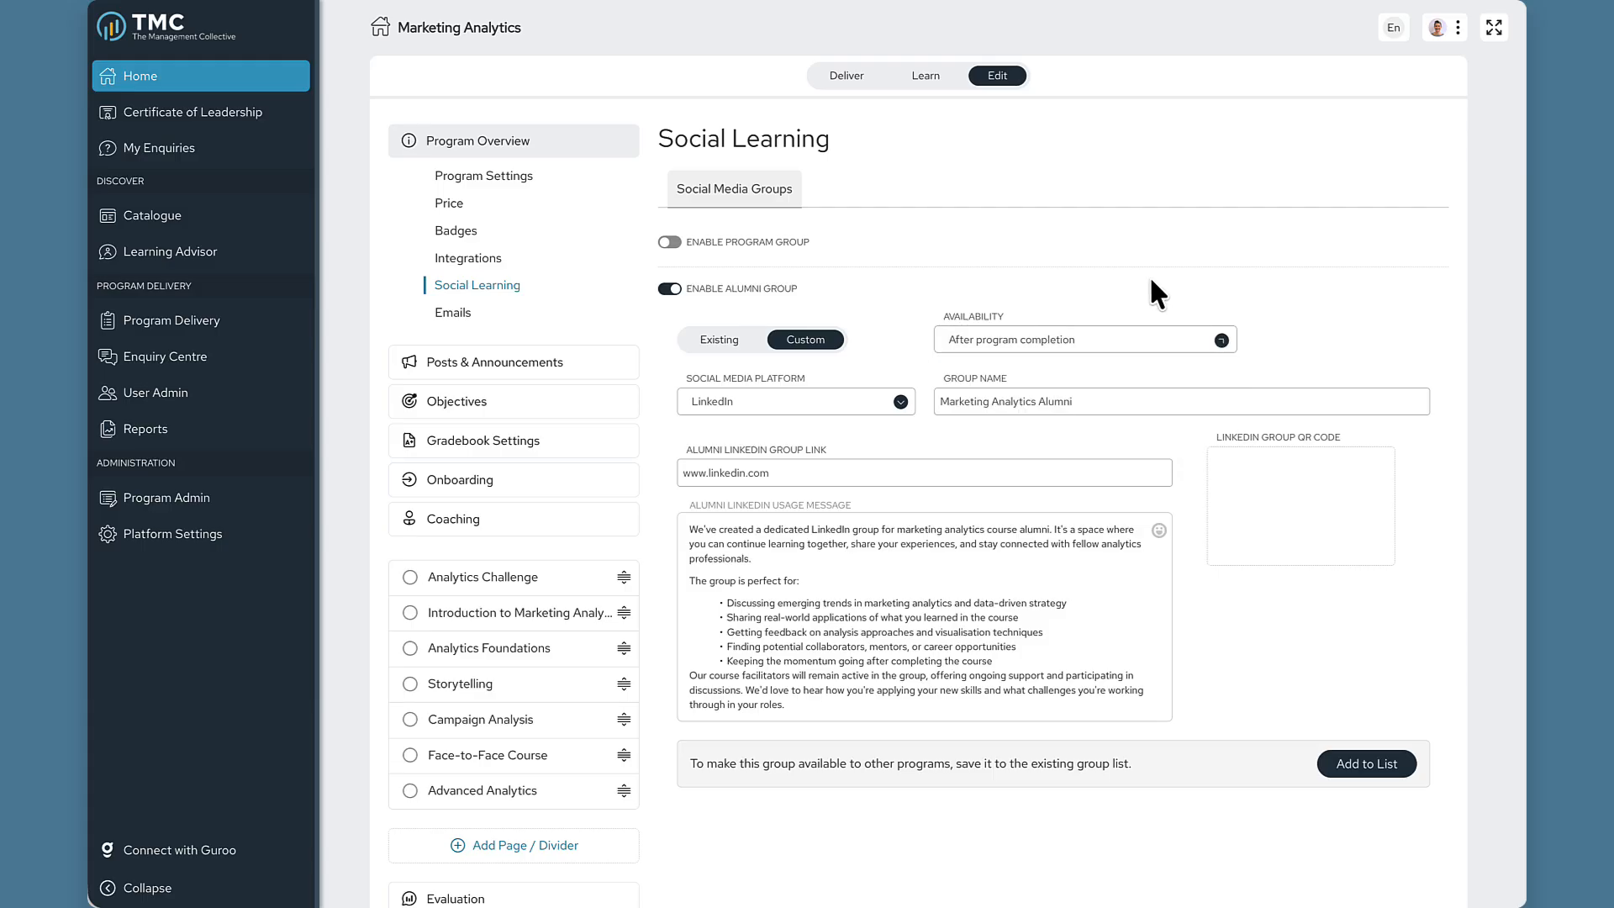
{"action": "left_click", "coordinate": [809, 471]}
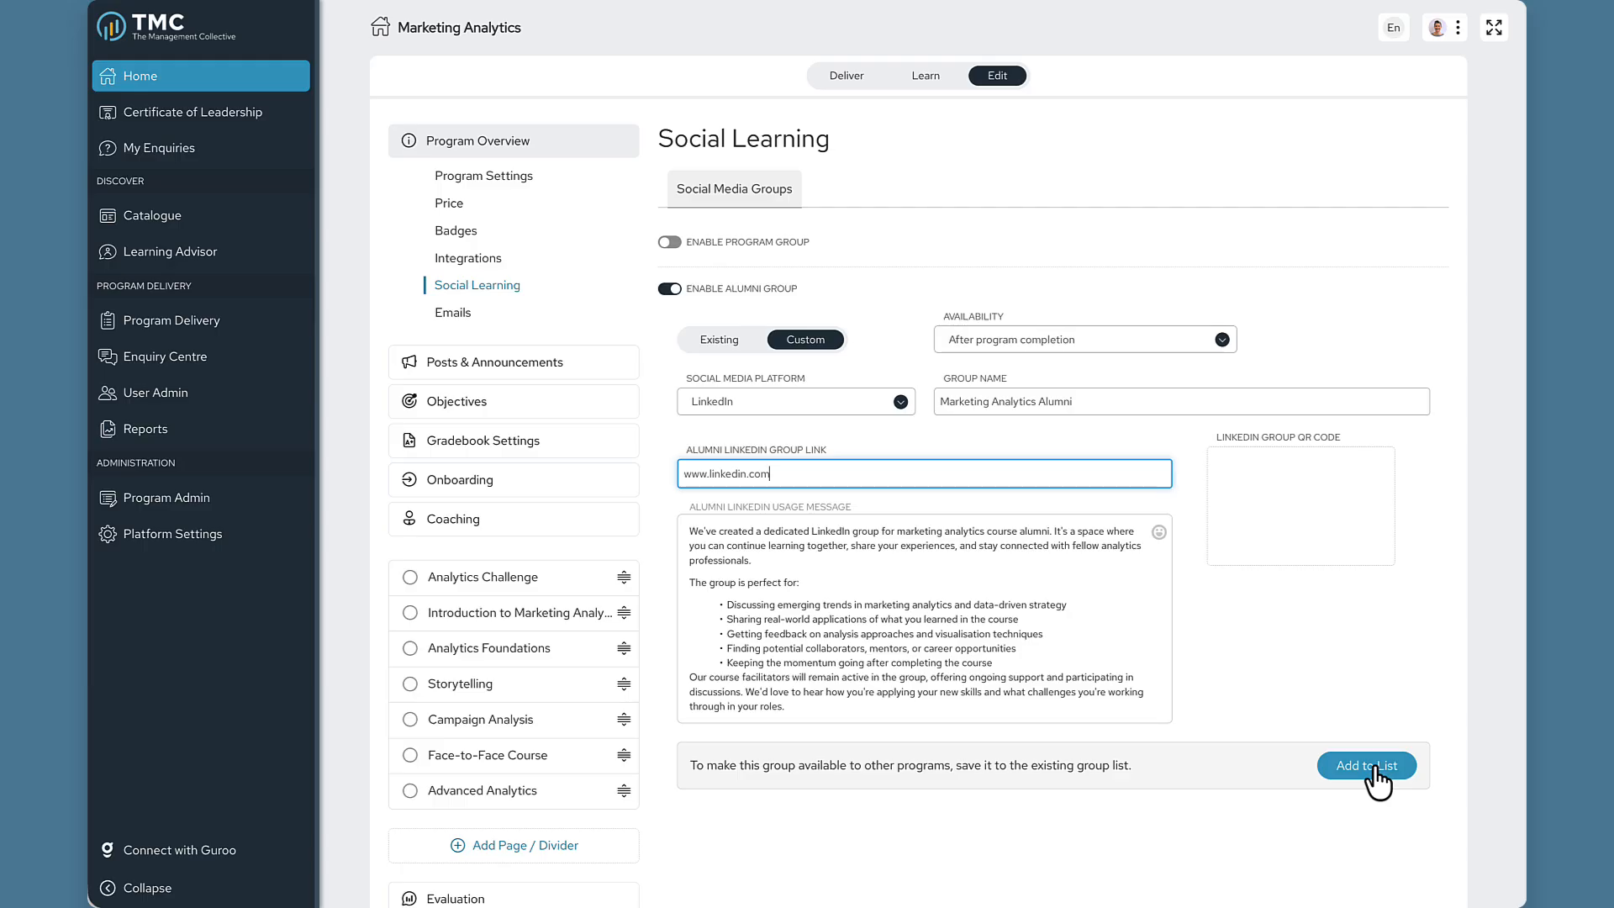
Review existing-group options, enable the program group instead of alumni, and open Onboarding.
{"action": "left_click", "coordinate": [721, 341]}
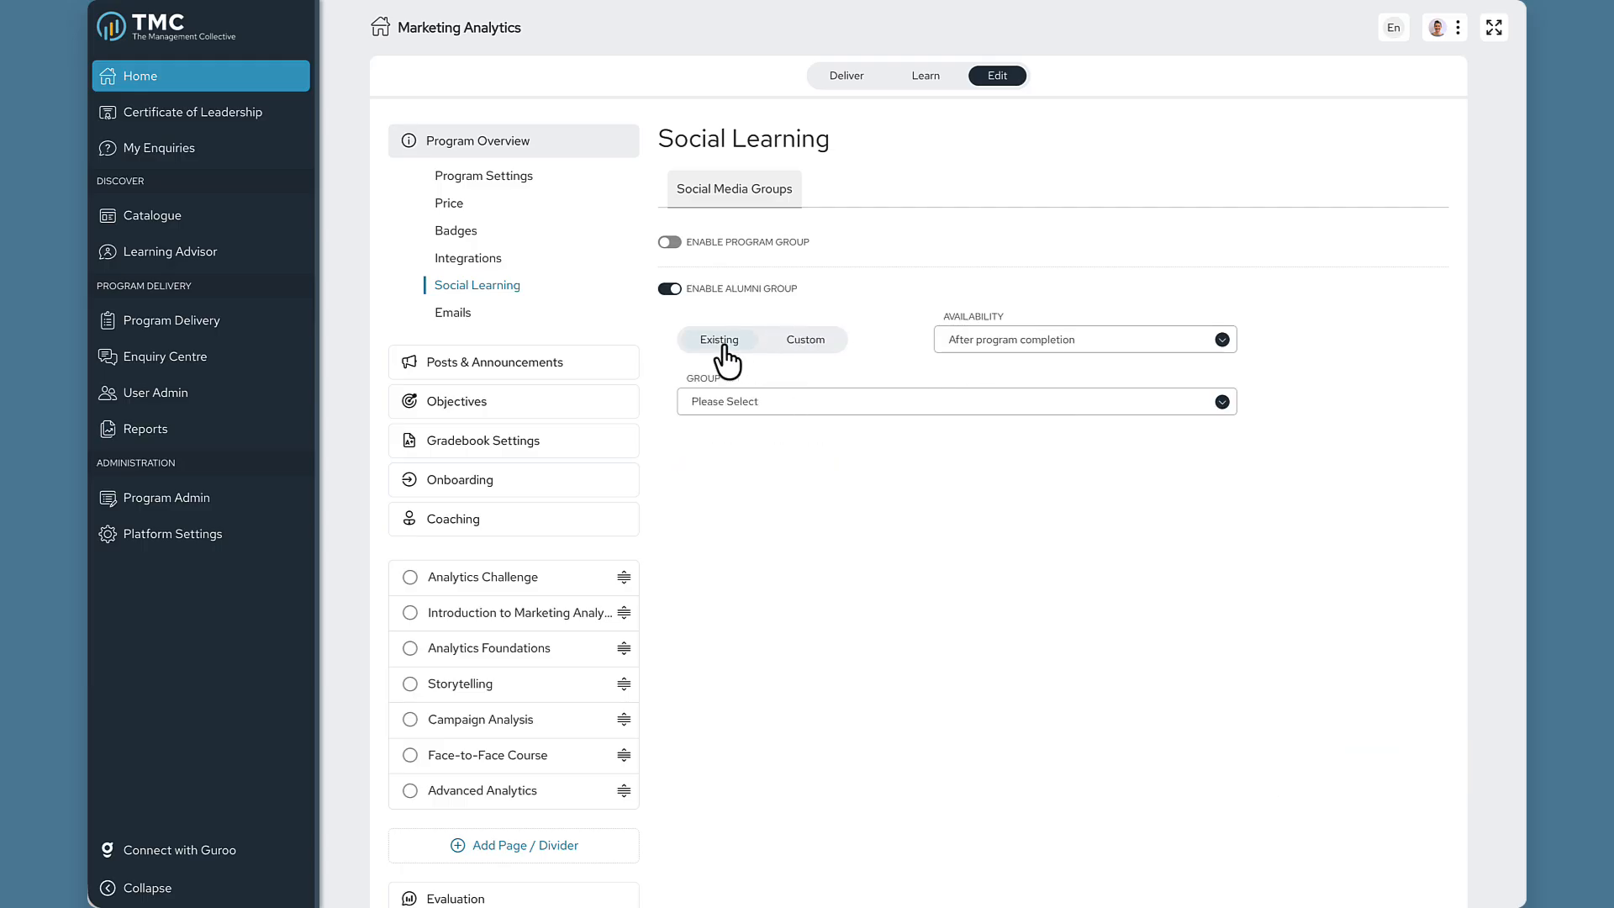
{"action": "left_click", "coordinate": [771, 408]}
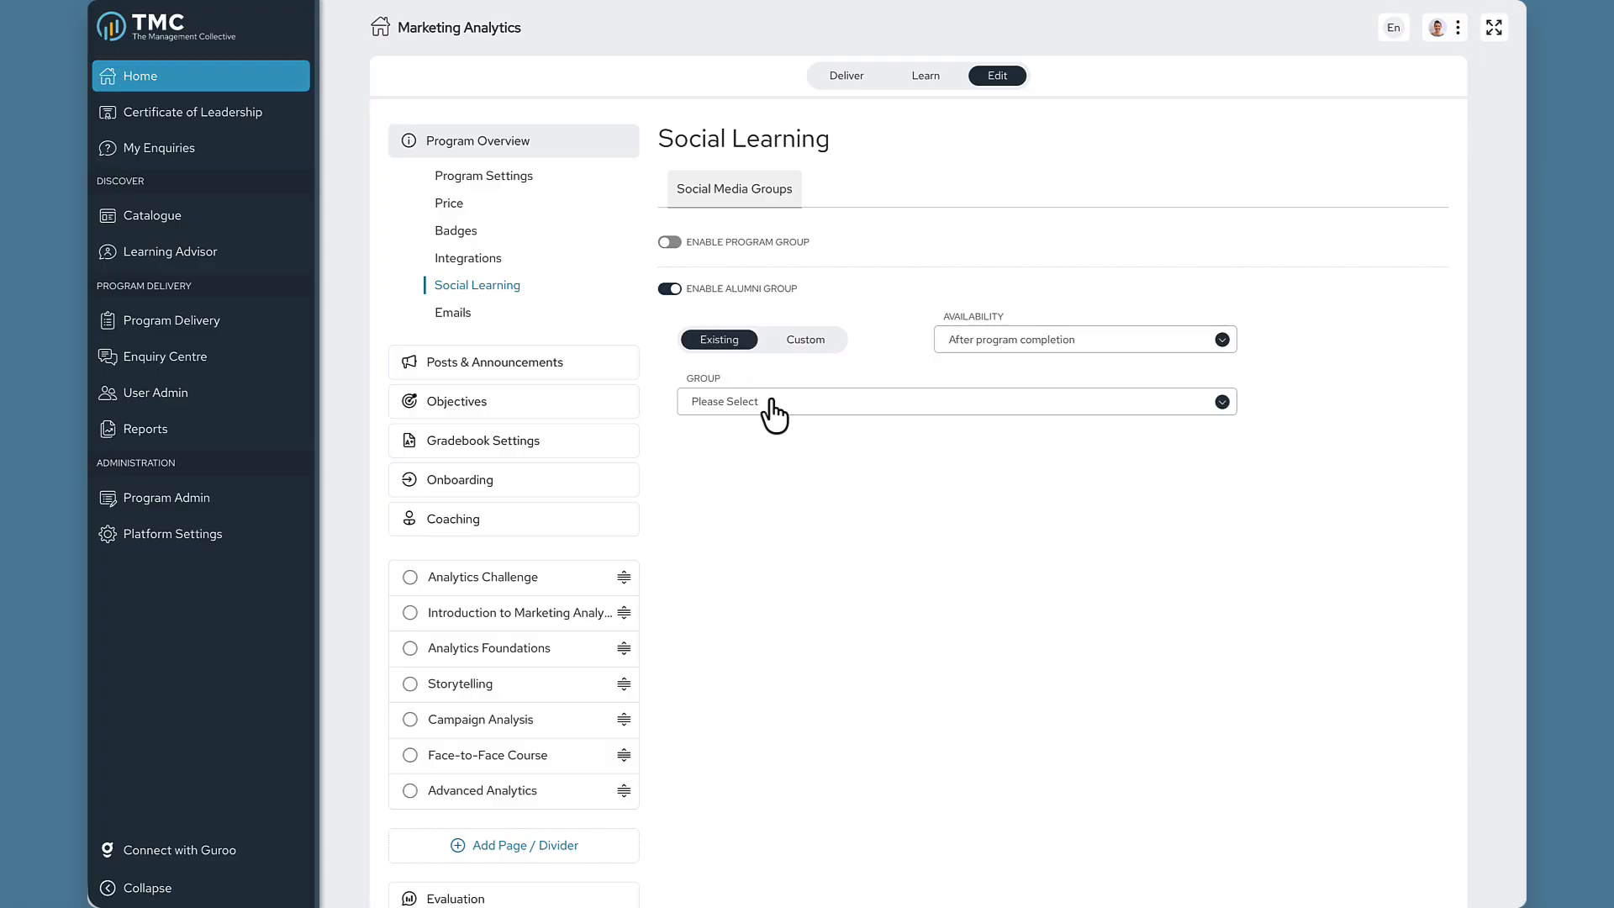
{"action": "left_click", "coordinate": [669, 243]}
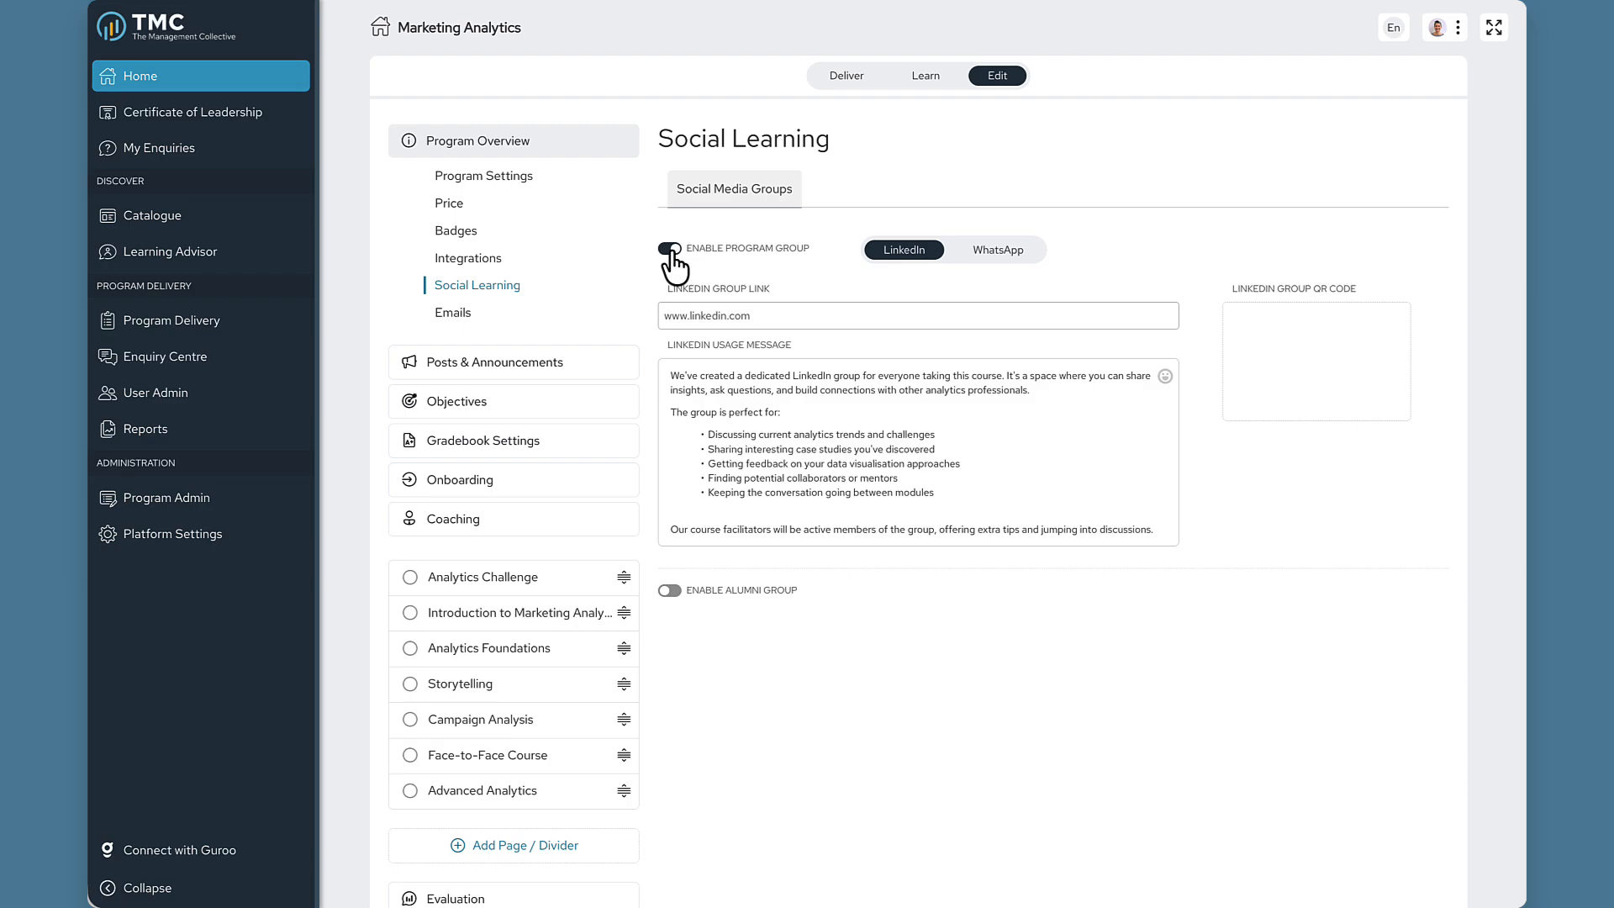
{"action": "left_click", "coordinate": [555, 481]}
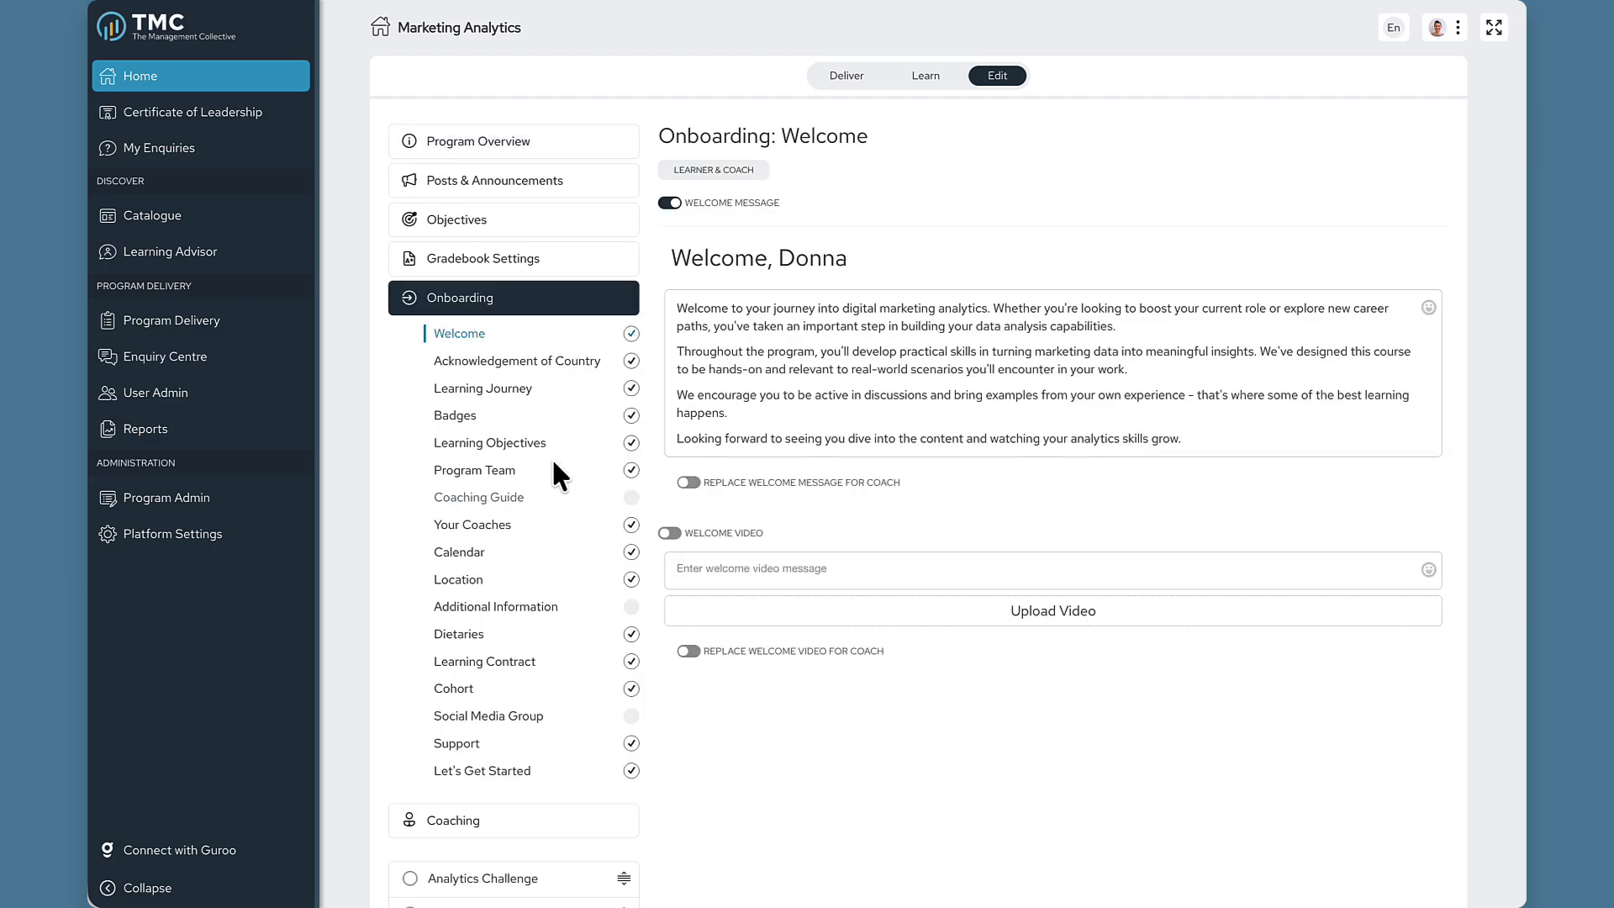
Switch on the Social Media Group onboarding step and return to Program Overview.
{"action": "left_click", "coordinate": [514, 732]}
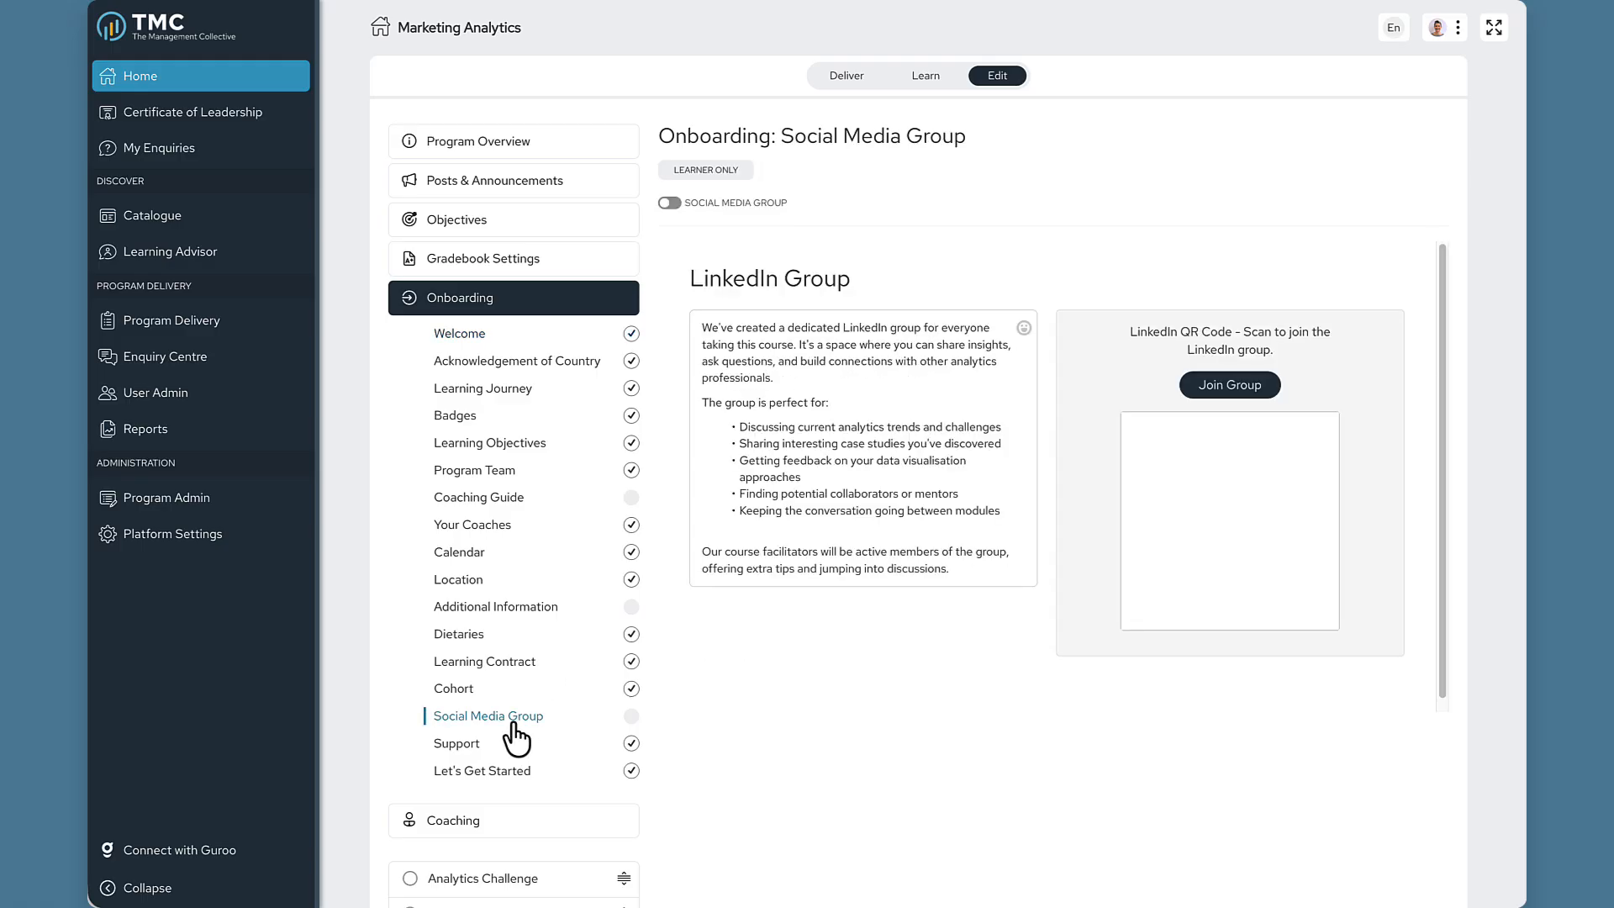
{"action": "left_click", "coordinate": [669, 204]}
{"action": "left_click", "coordinate": [538, 145]}
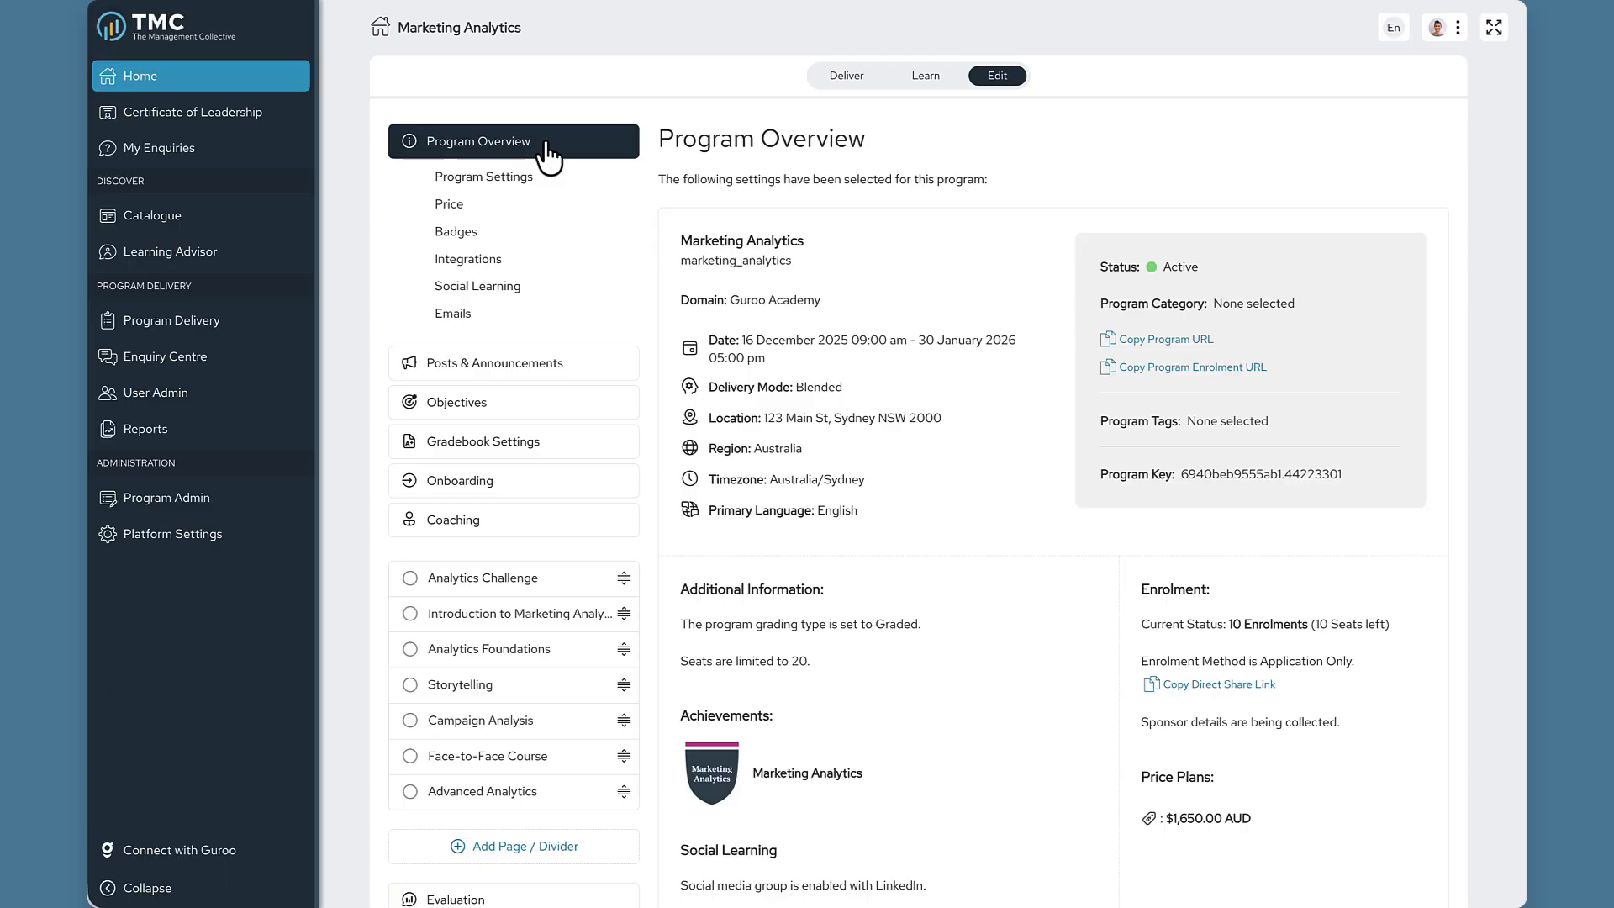
Open Program Settings' Group Work Settings showing the Activity Groups group type.
{"action": "left_click", "coordinate": [530, 192]}
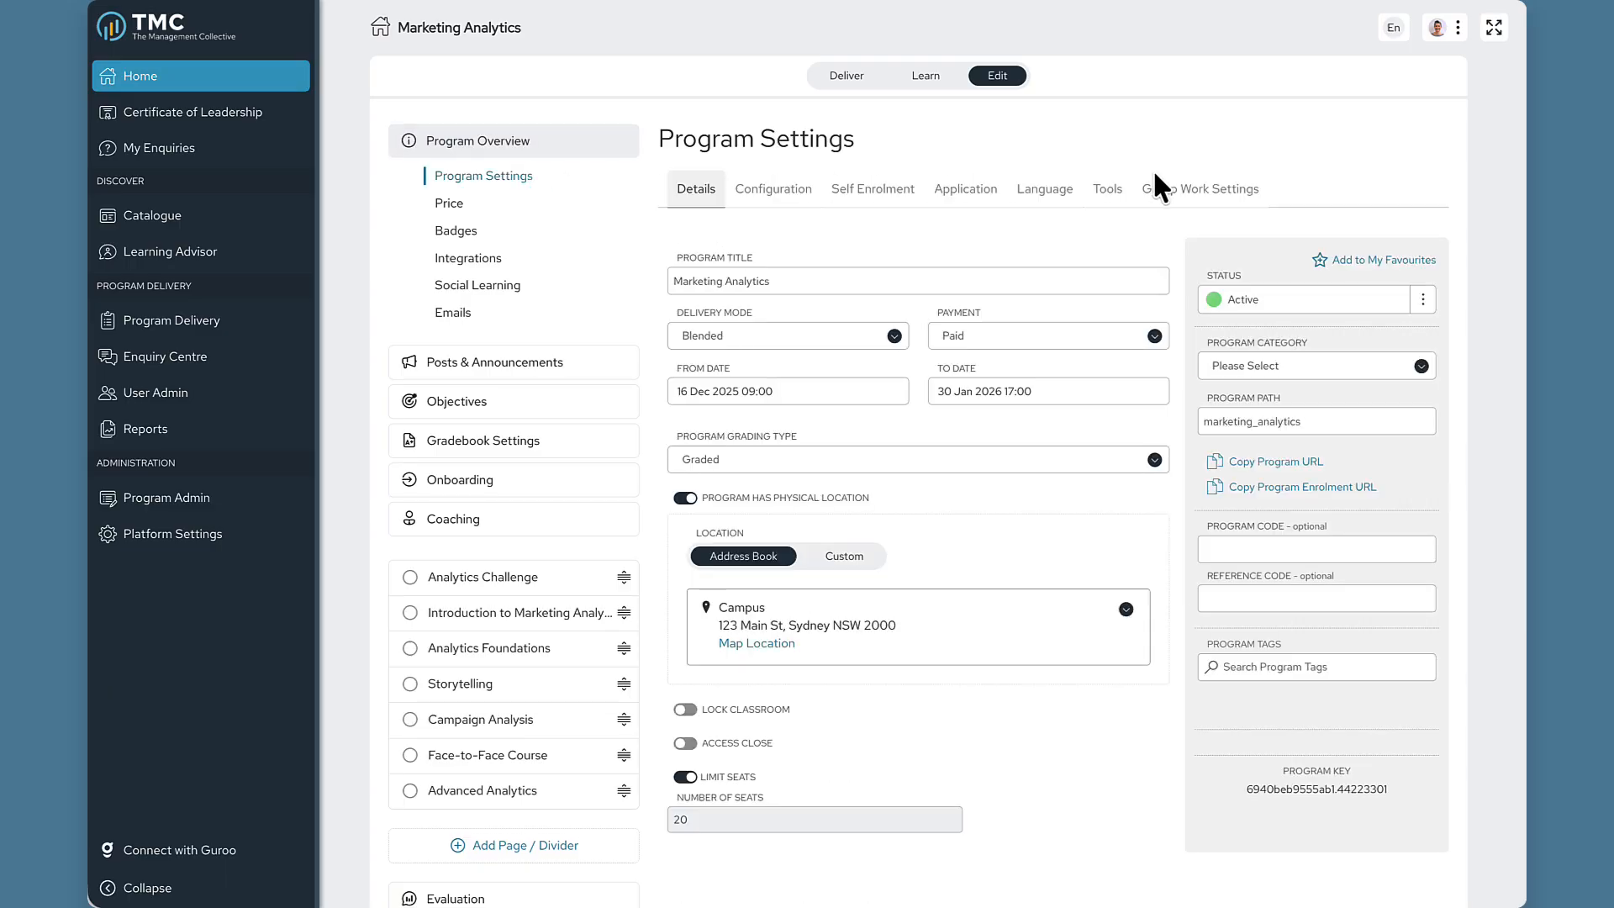
{"action": "left_click", "coordinate": [1194, 202]}
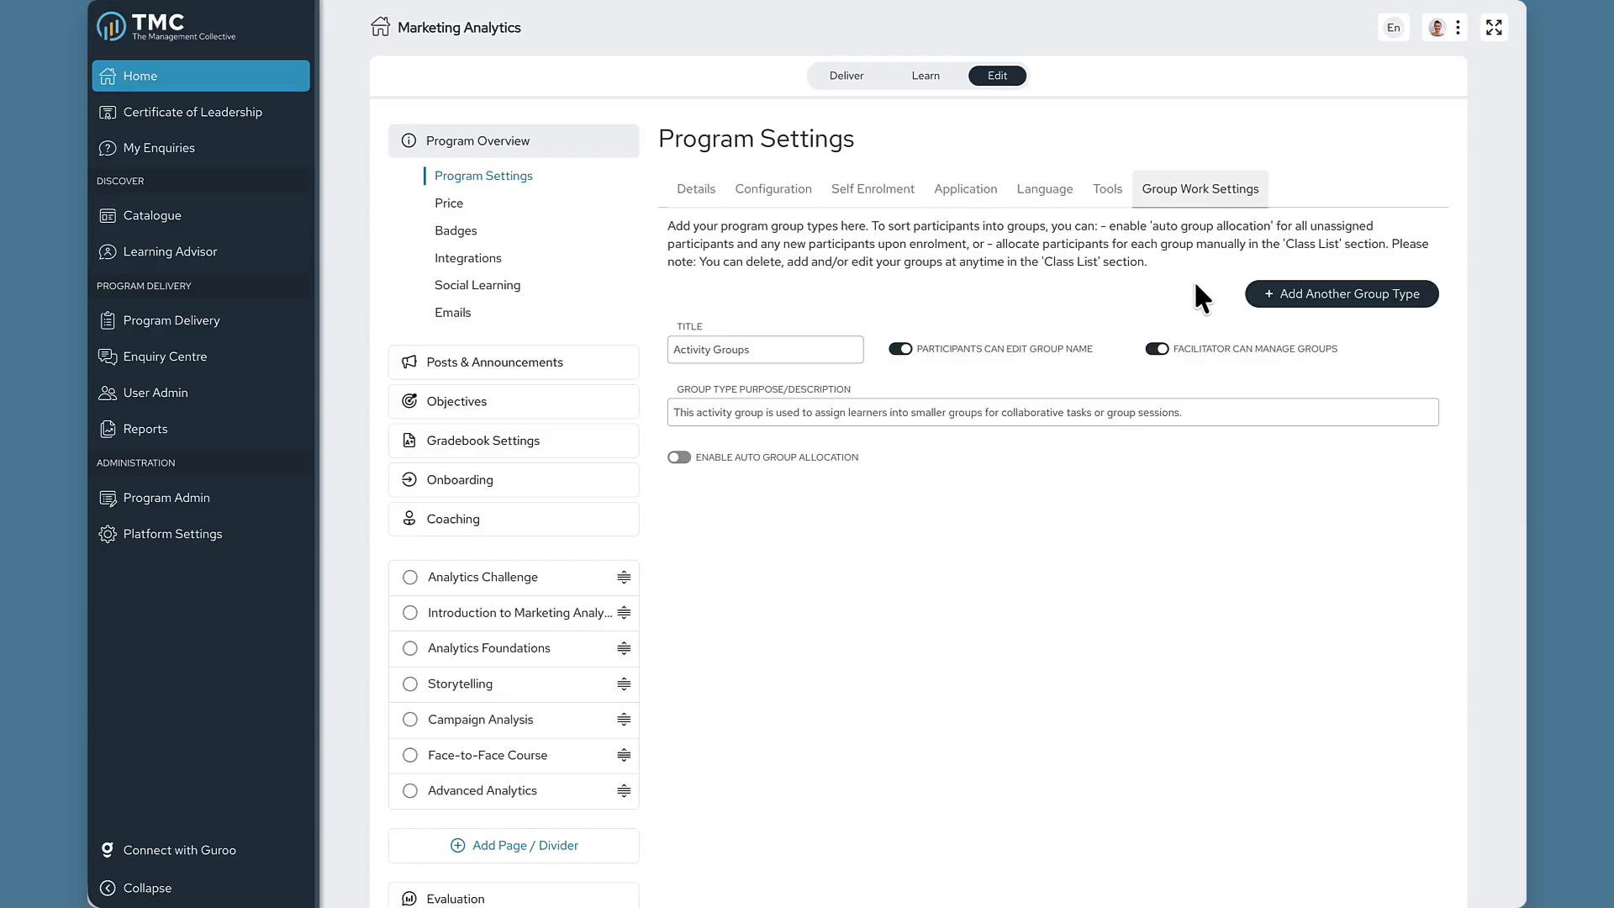
Enable auto group allocation and run it for the 10 unassigned participants.
{"action": "left_click", "coordinate": [801, 352]}
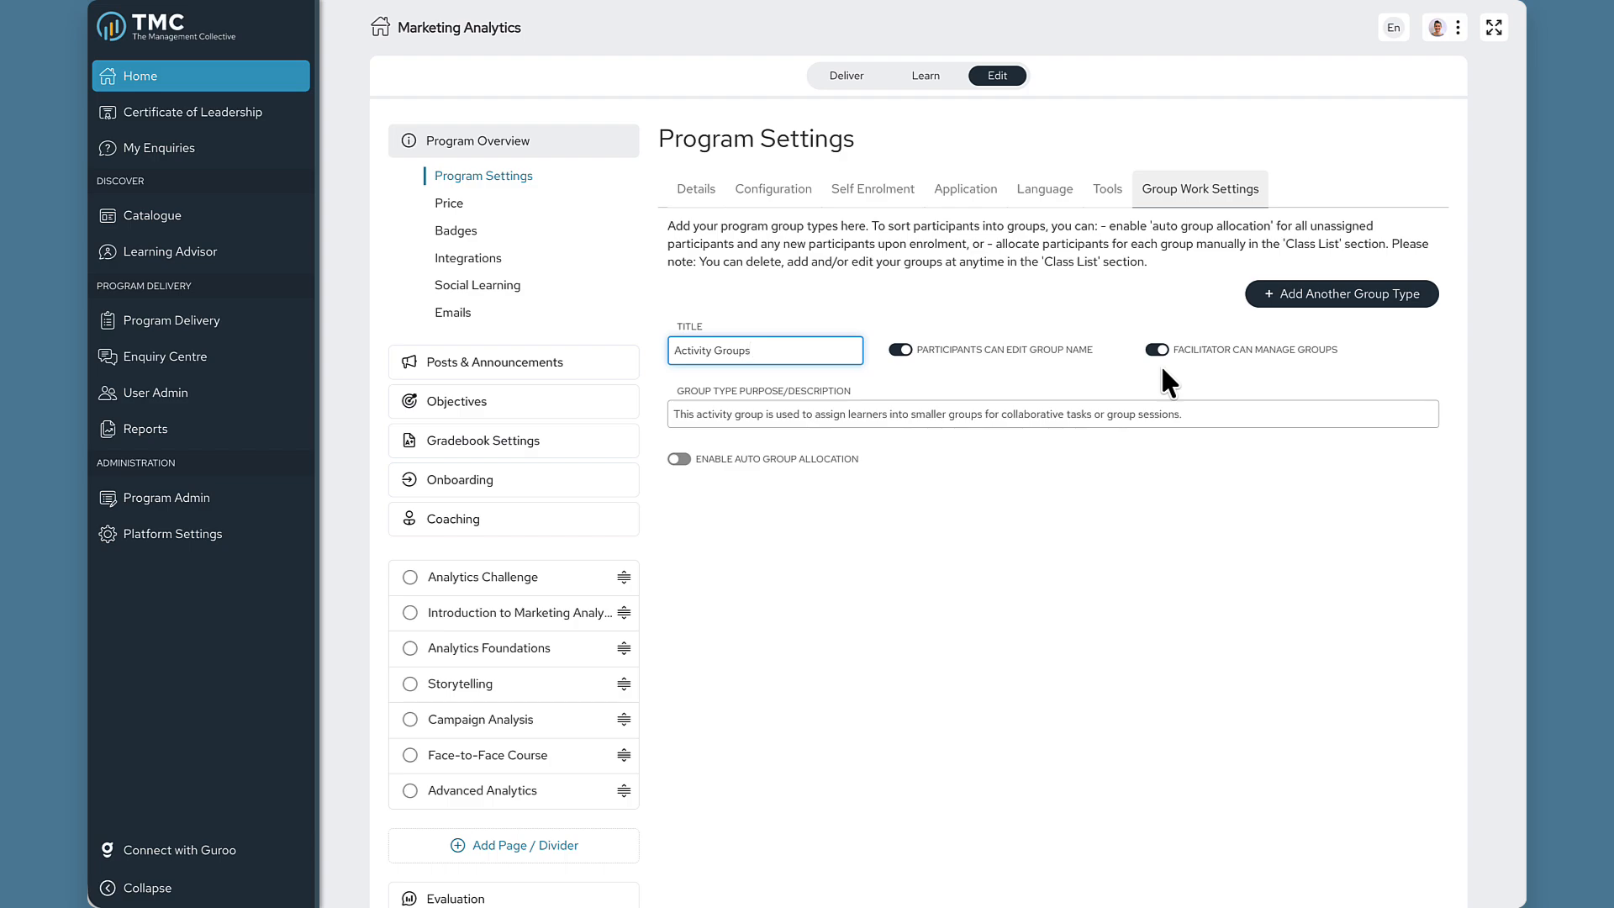
{"action": "left_click", "coordinate": [679, 459]}
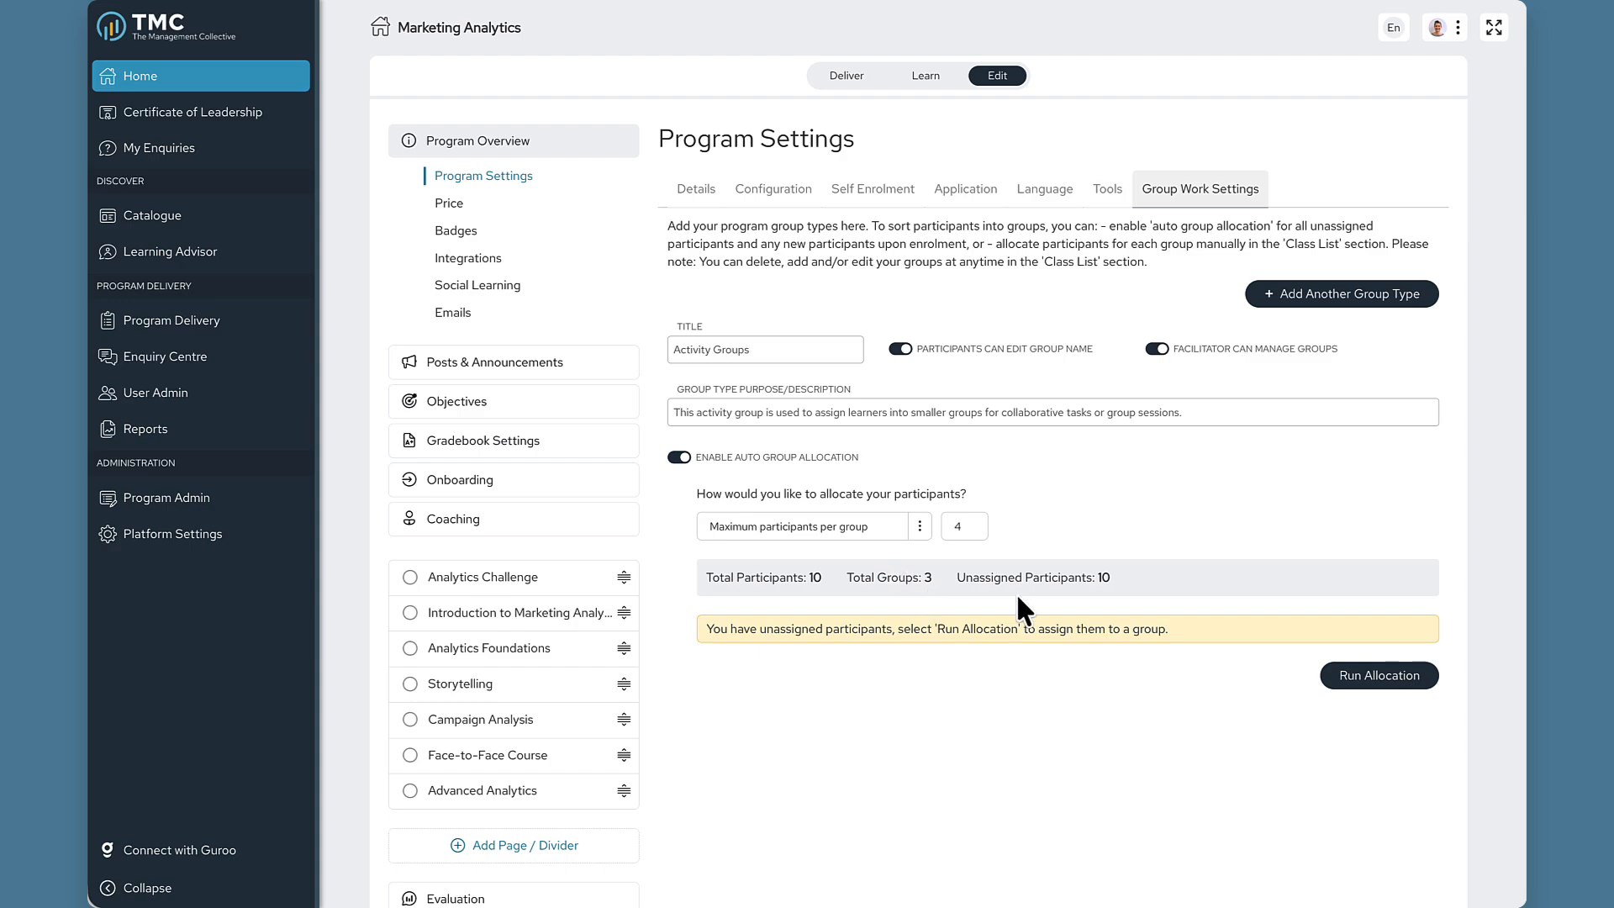
{"action": "left_click", "coordinate": [1370, 683]}
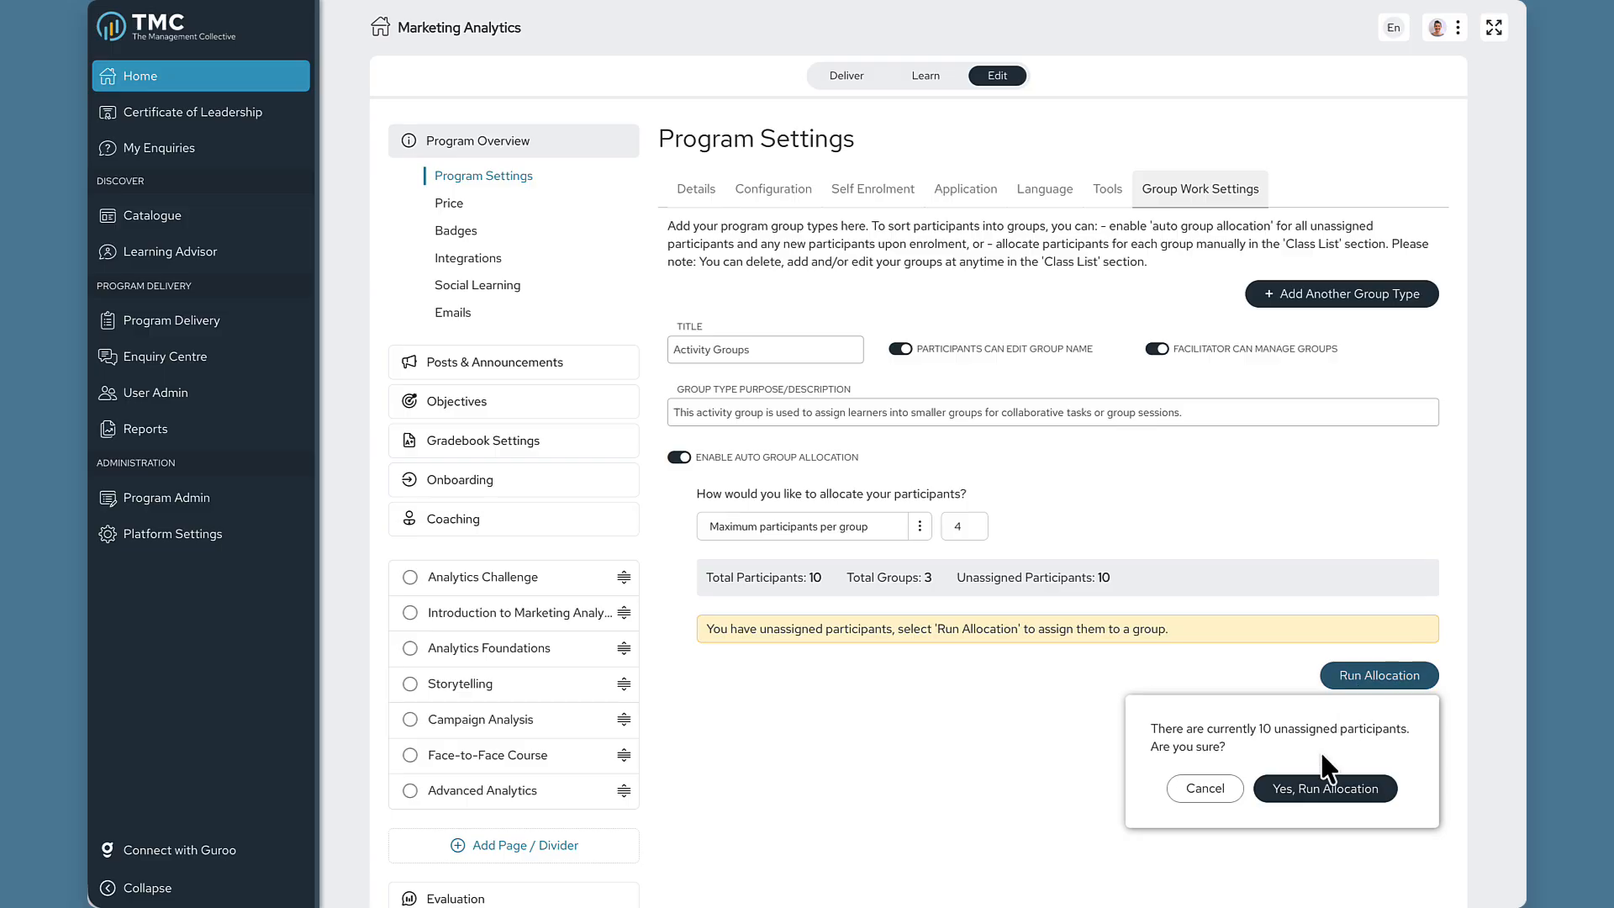
{"action": "left_click", "coordinate": [1319, 794]}
Change the allocation method to Number of groups, replacing 4 with 3.
{"action": "left_click", "coordinate": [895, 535]}
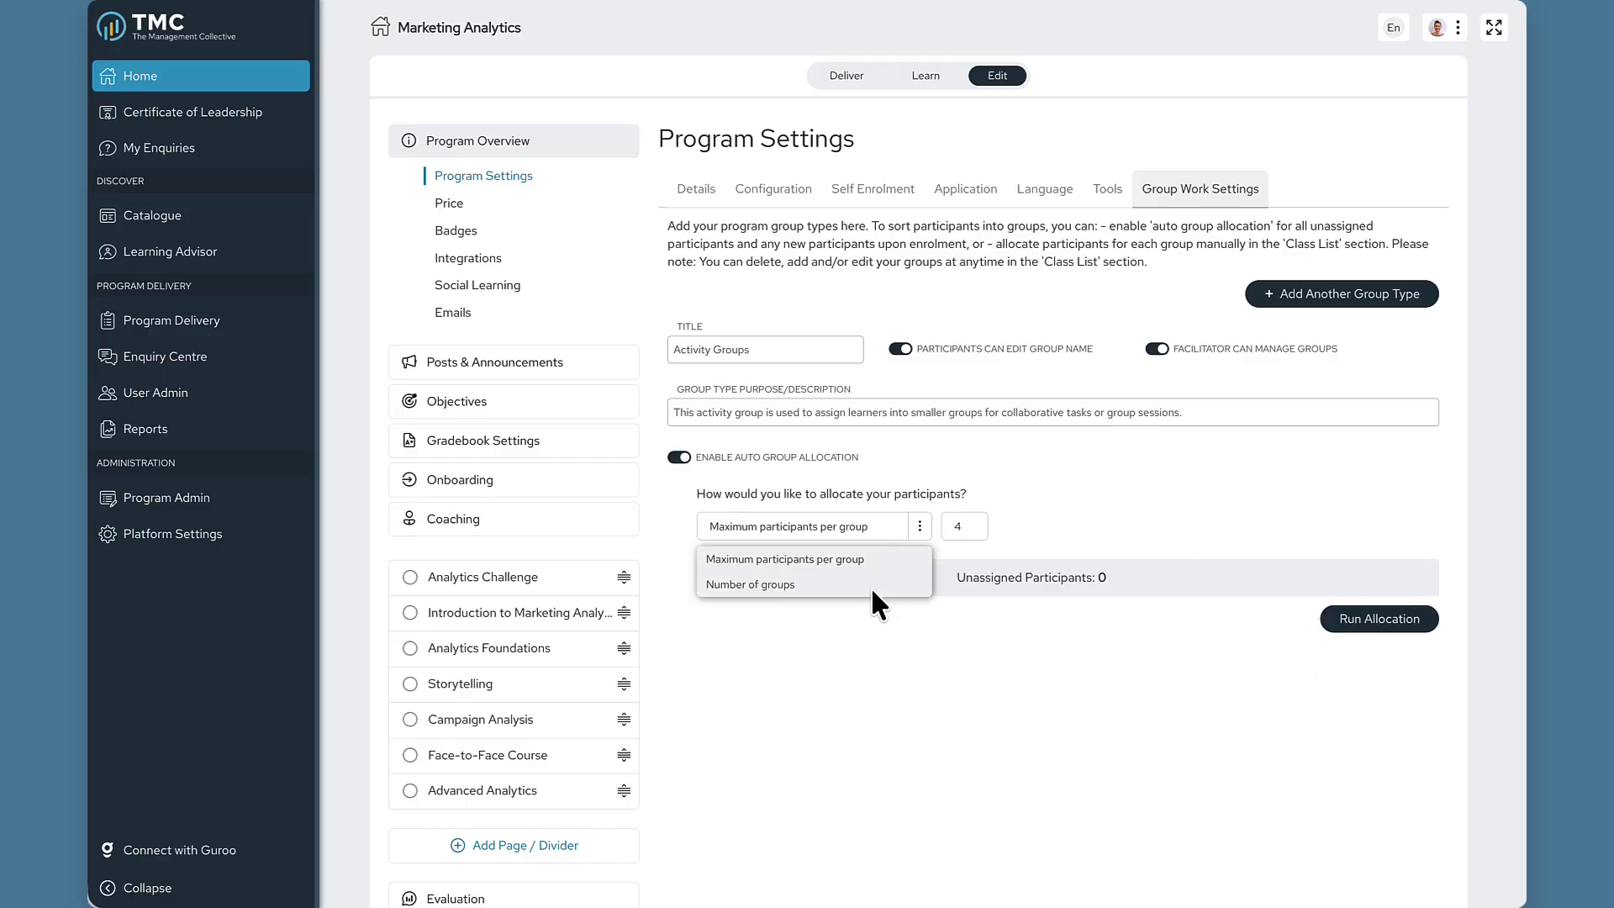
{"action": "left_click", "coordinate": [819, 584]}
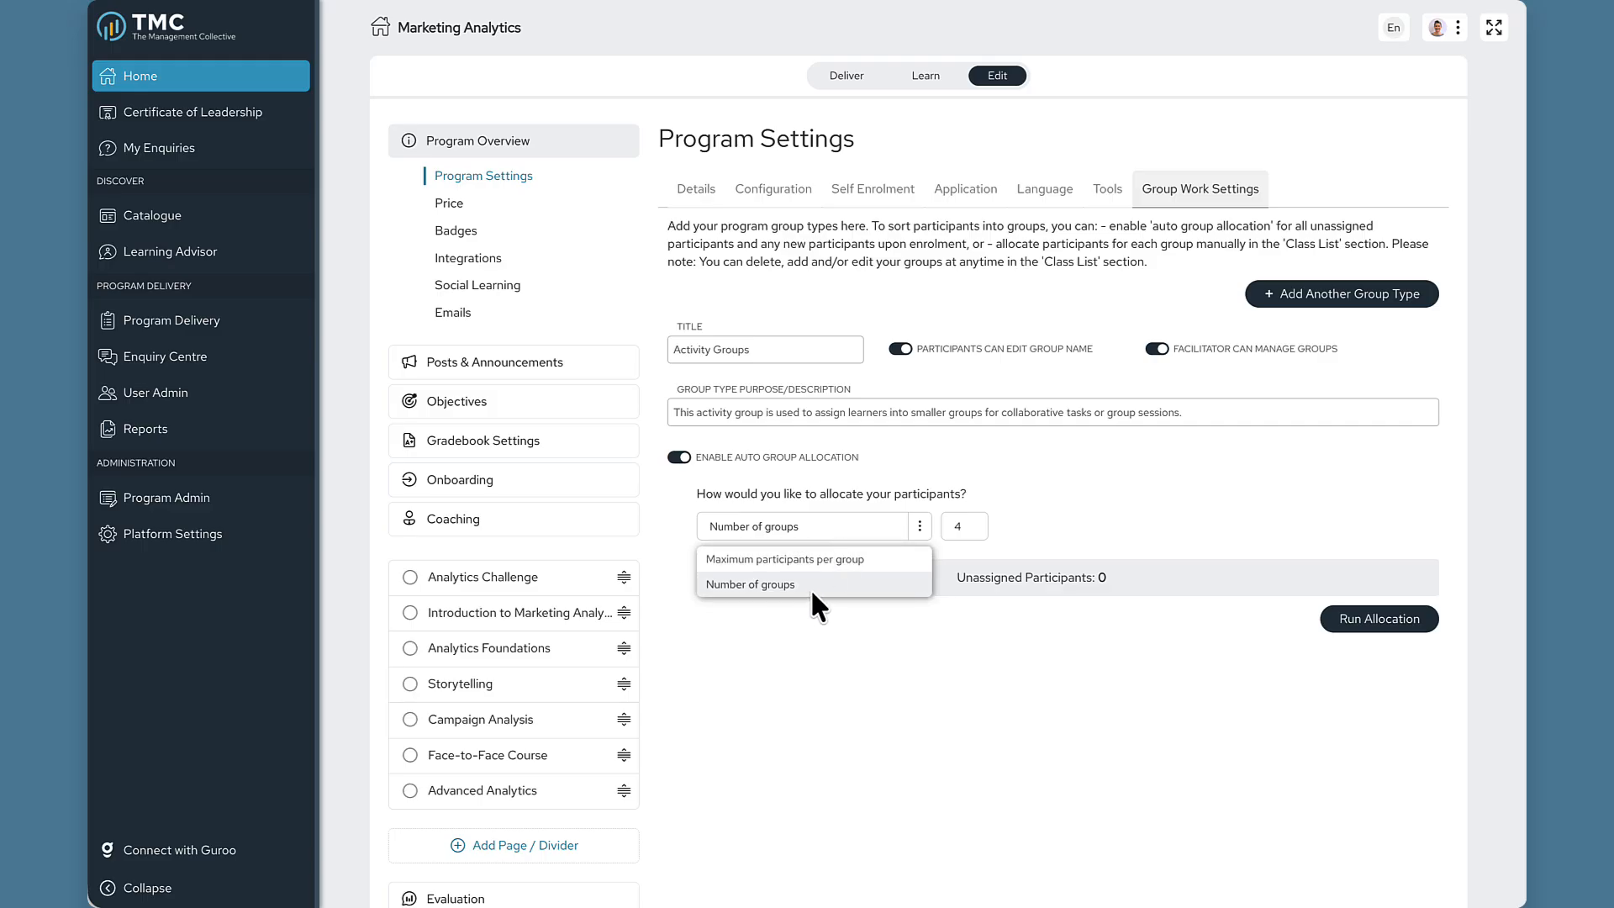
{"action": "left_click", "coordinate": [969, 525]}
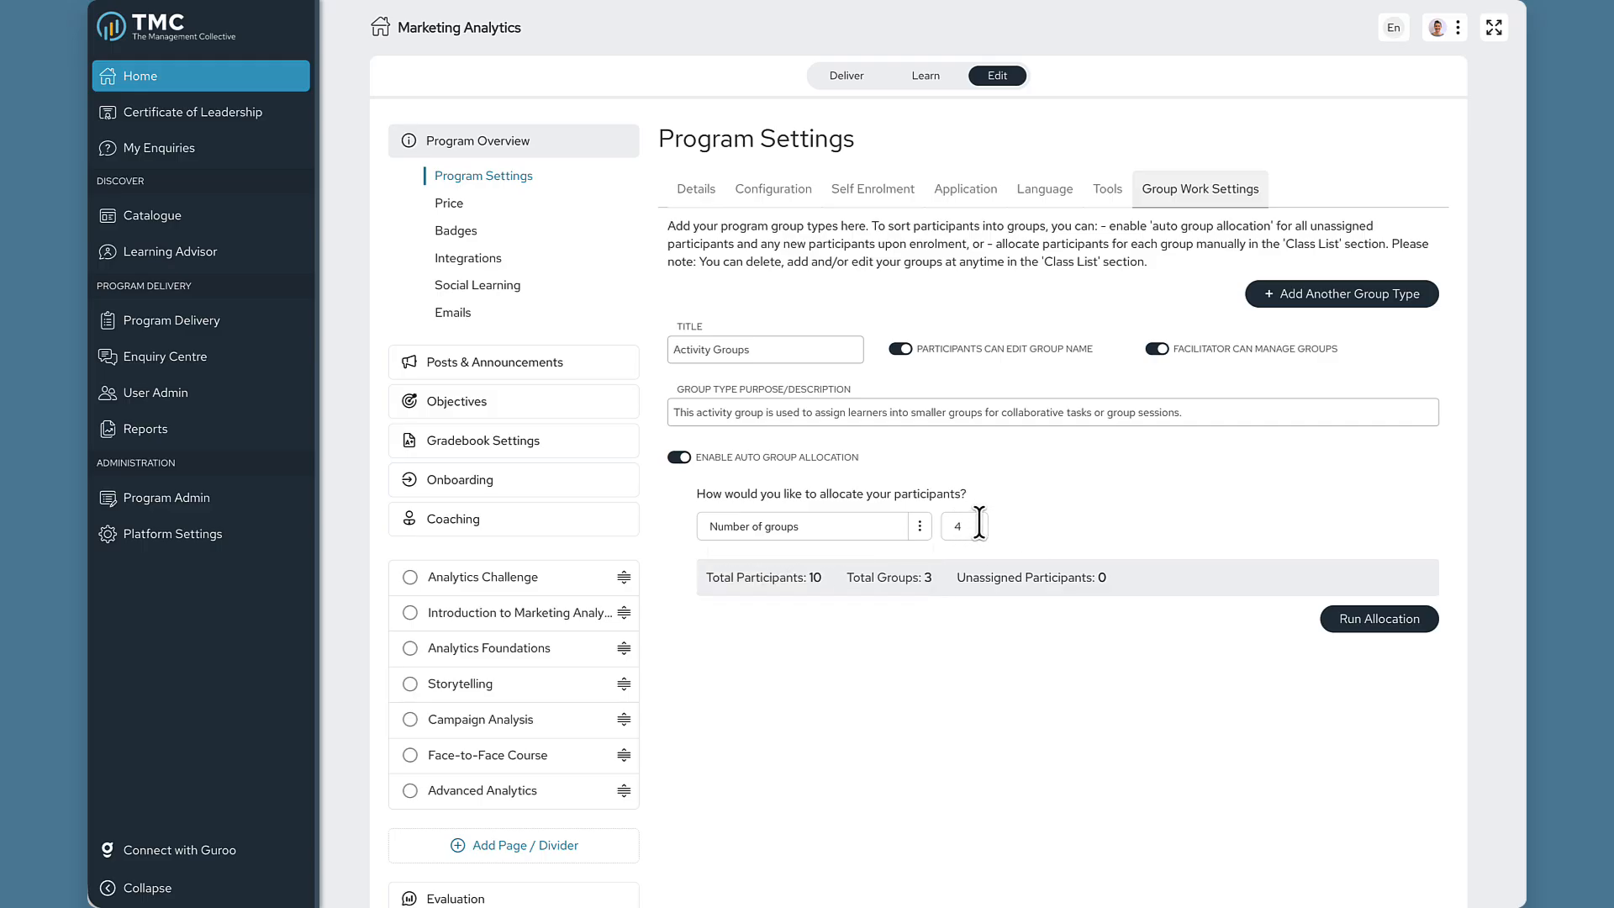
{"action": "left_click", "coordinate": [975, 522]}
{"action": "key", "text": "BackSpace"}
{"action": "type", "text": "3"}
Open Activity Groups from the delivery home and review Groups 1–3 with 4, 3 and 3 members.
{"action": "left_click", "coordinate": [870, 77]}
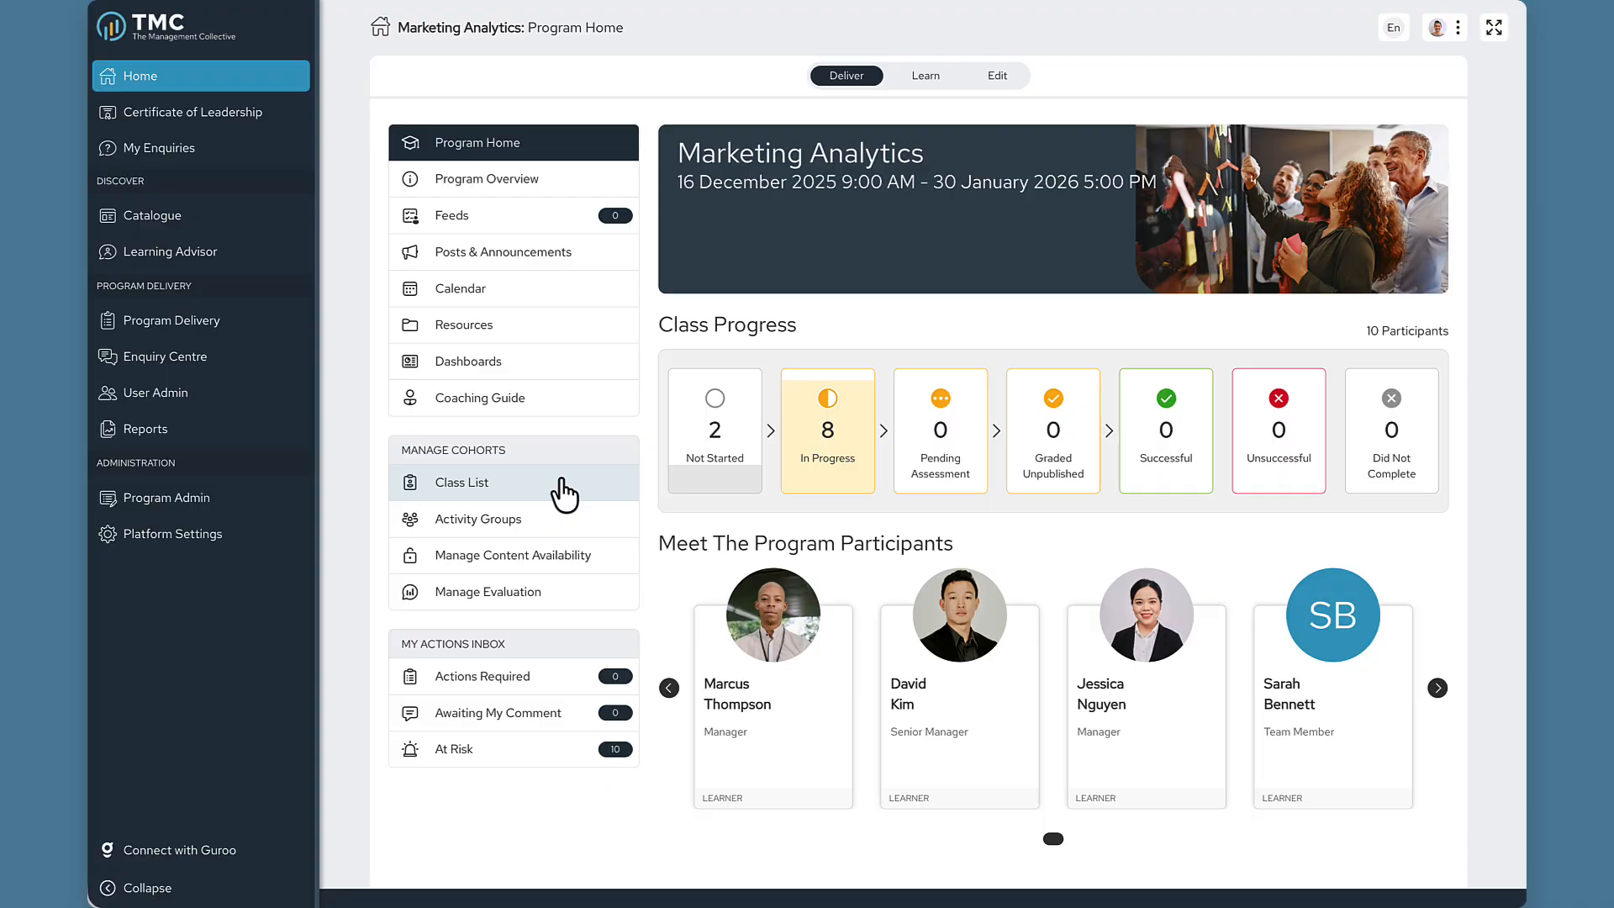
{"action": "left_click", "coordinate": [564, 530]}
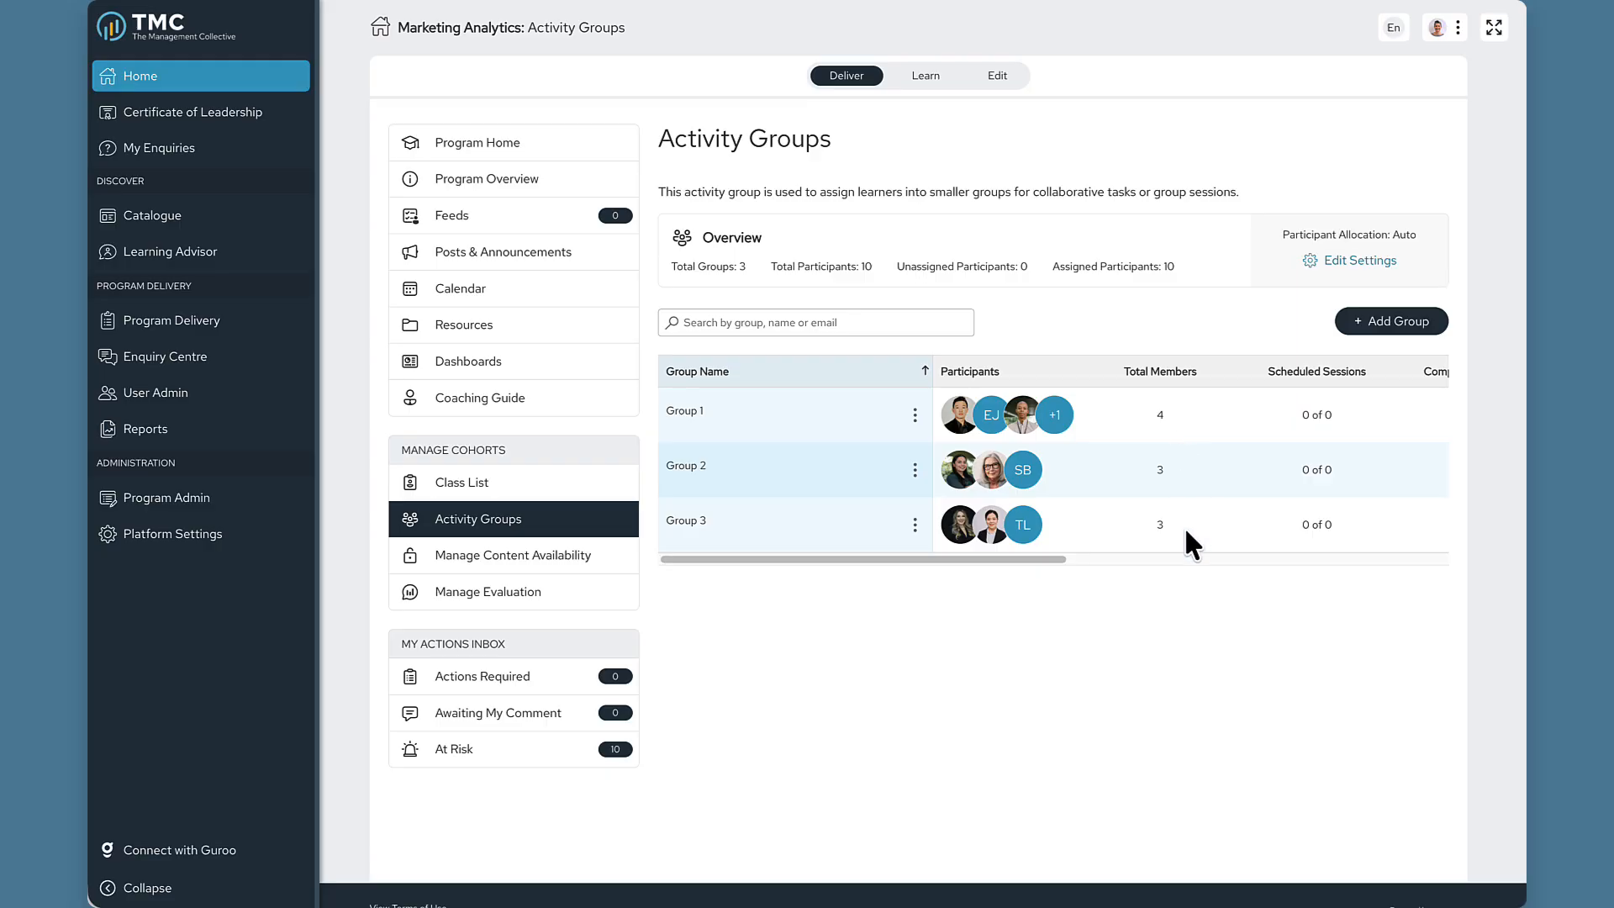
{"action": "scroll", "coordinate": [1195, 415], "scroll_direction": "right", "scroll_amount": 4}
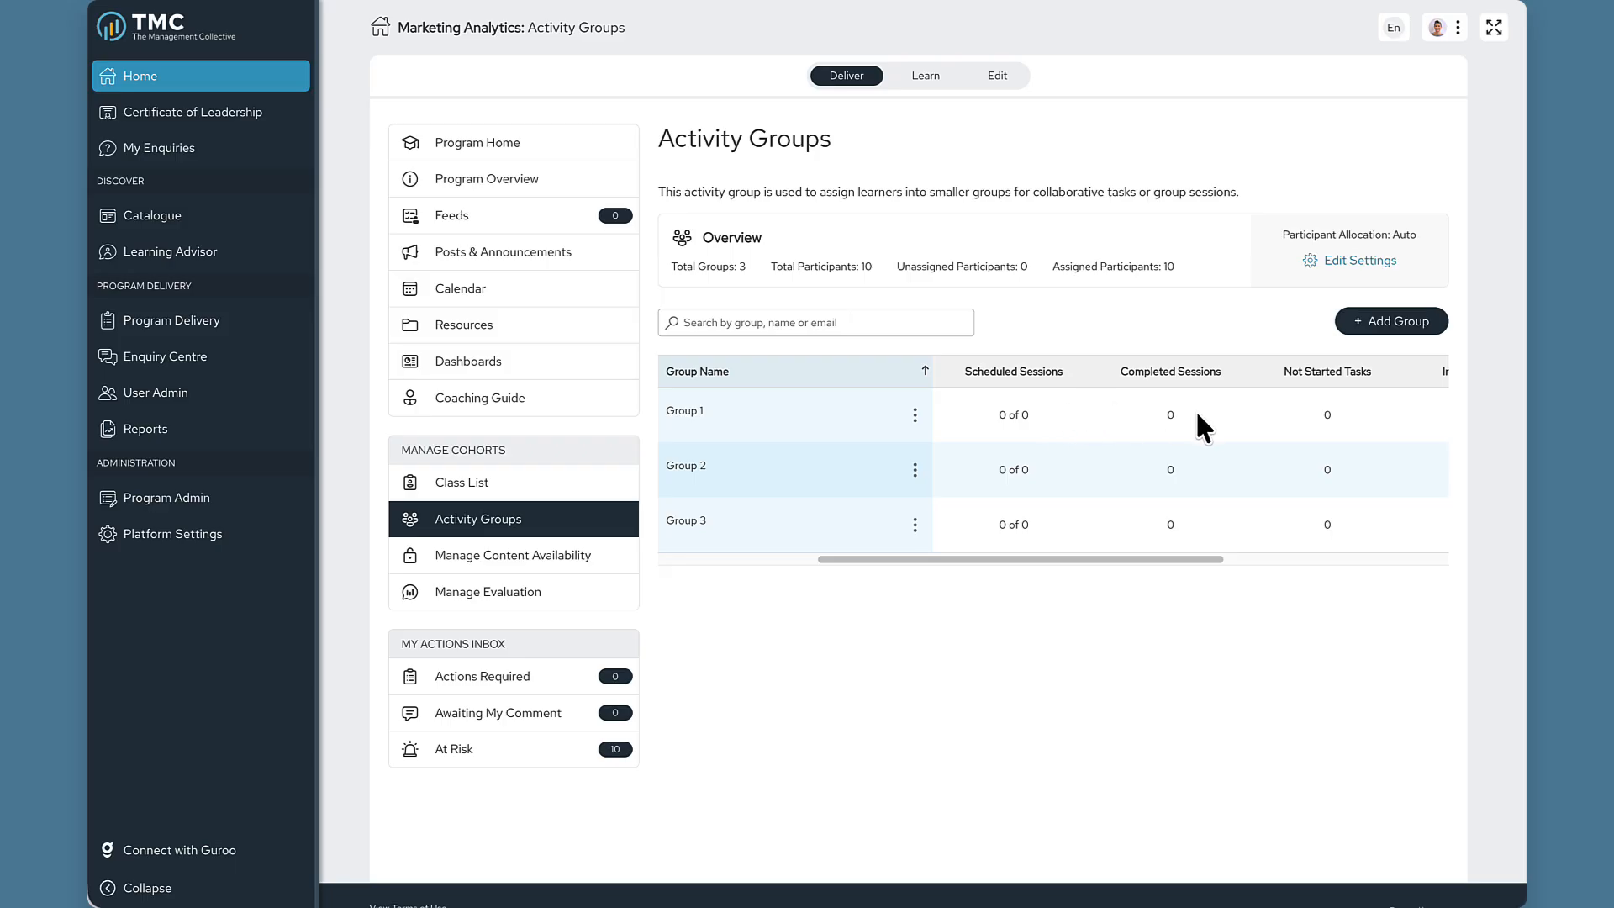
{"action": "scroll", "coordinate": [1346, 413], "scroll_direction": "right", "scroll_amount": 5}
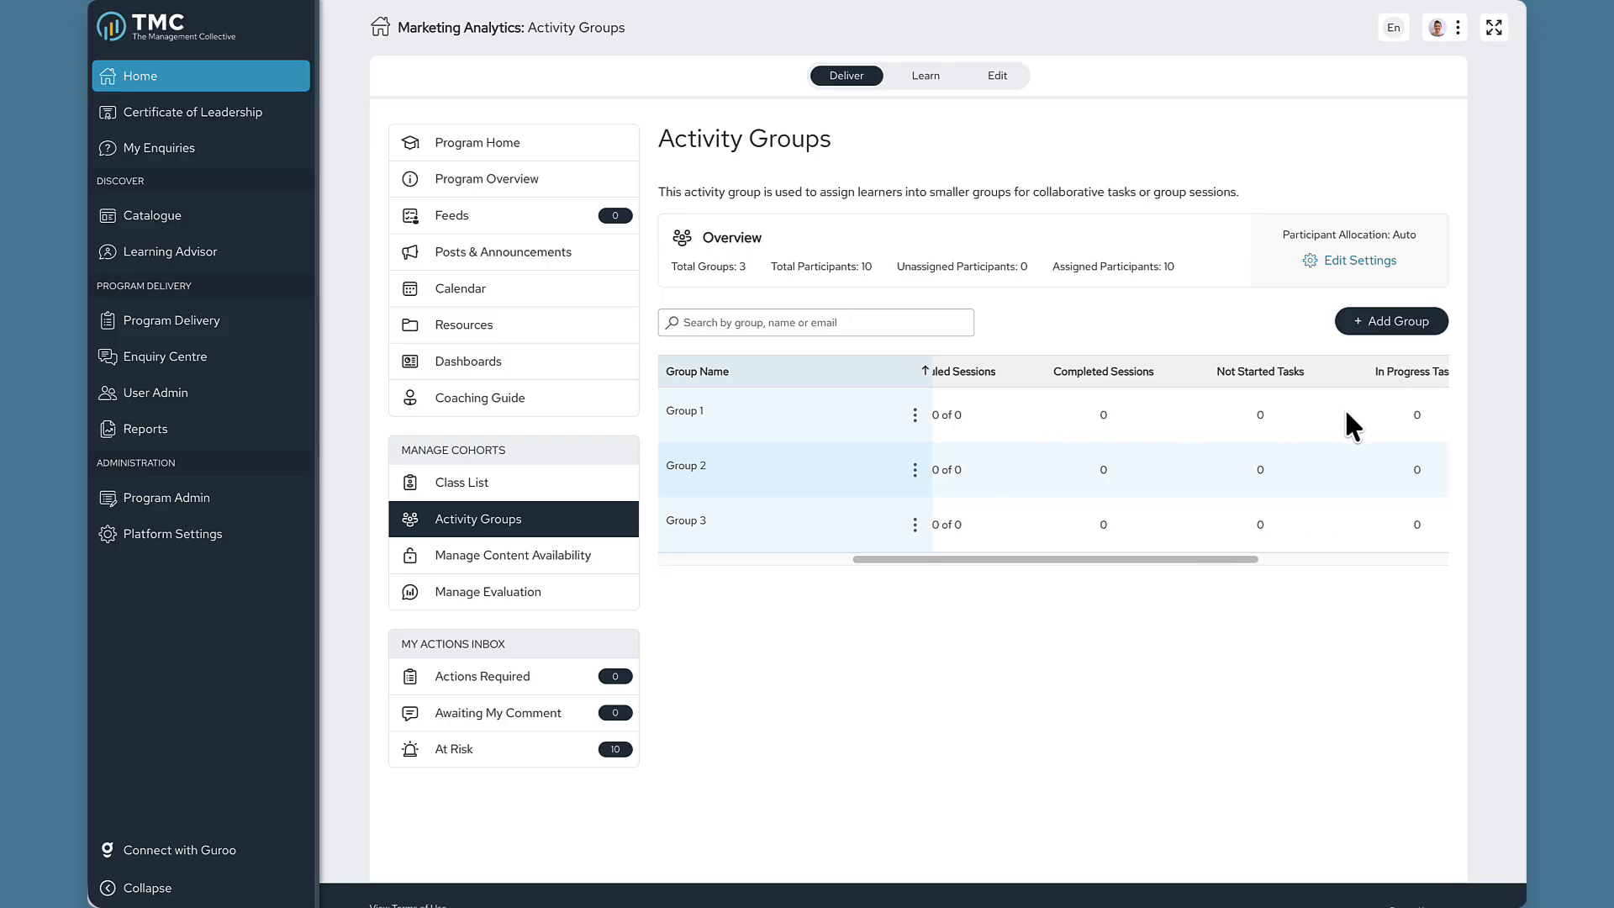
{"action": "scroll", "coordinate": [1352, 426], "scroll_direction": "right", "scroll_amount": 2}
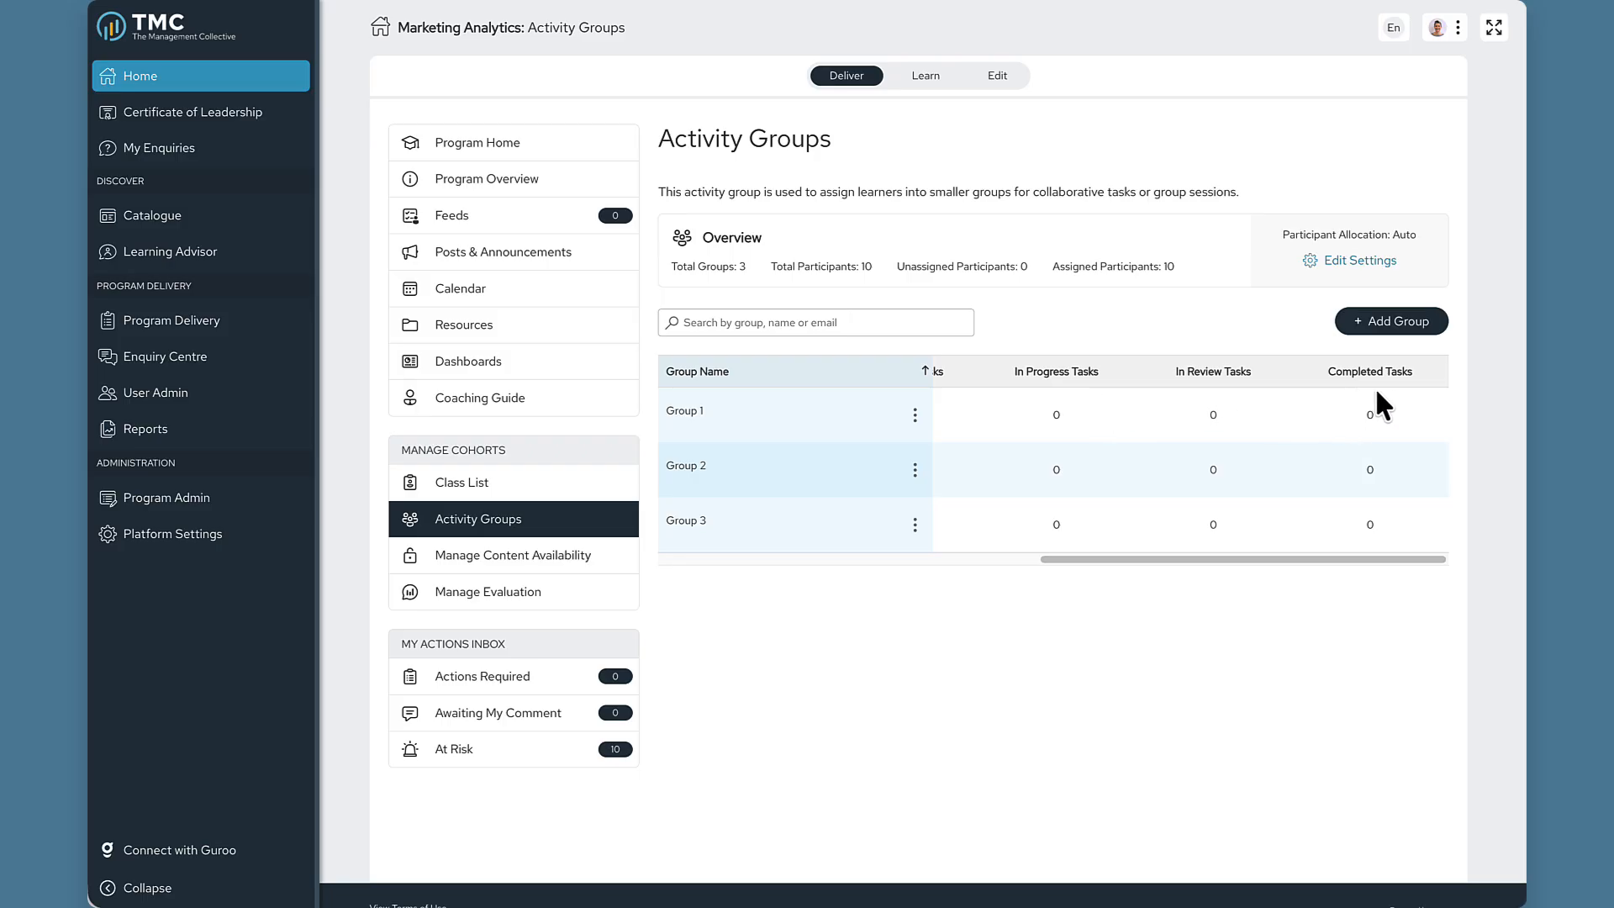
{"action": "scroll", "coordinate": [1235, 397], "scroll_direction": "left", "scroll_amount": 7}
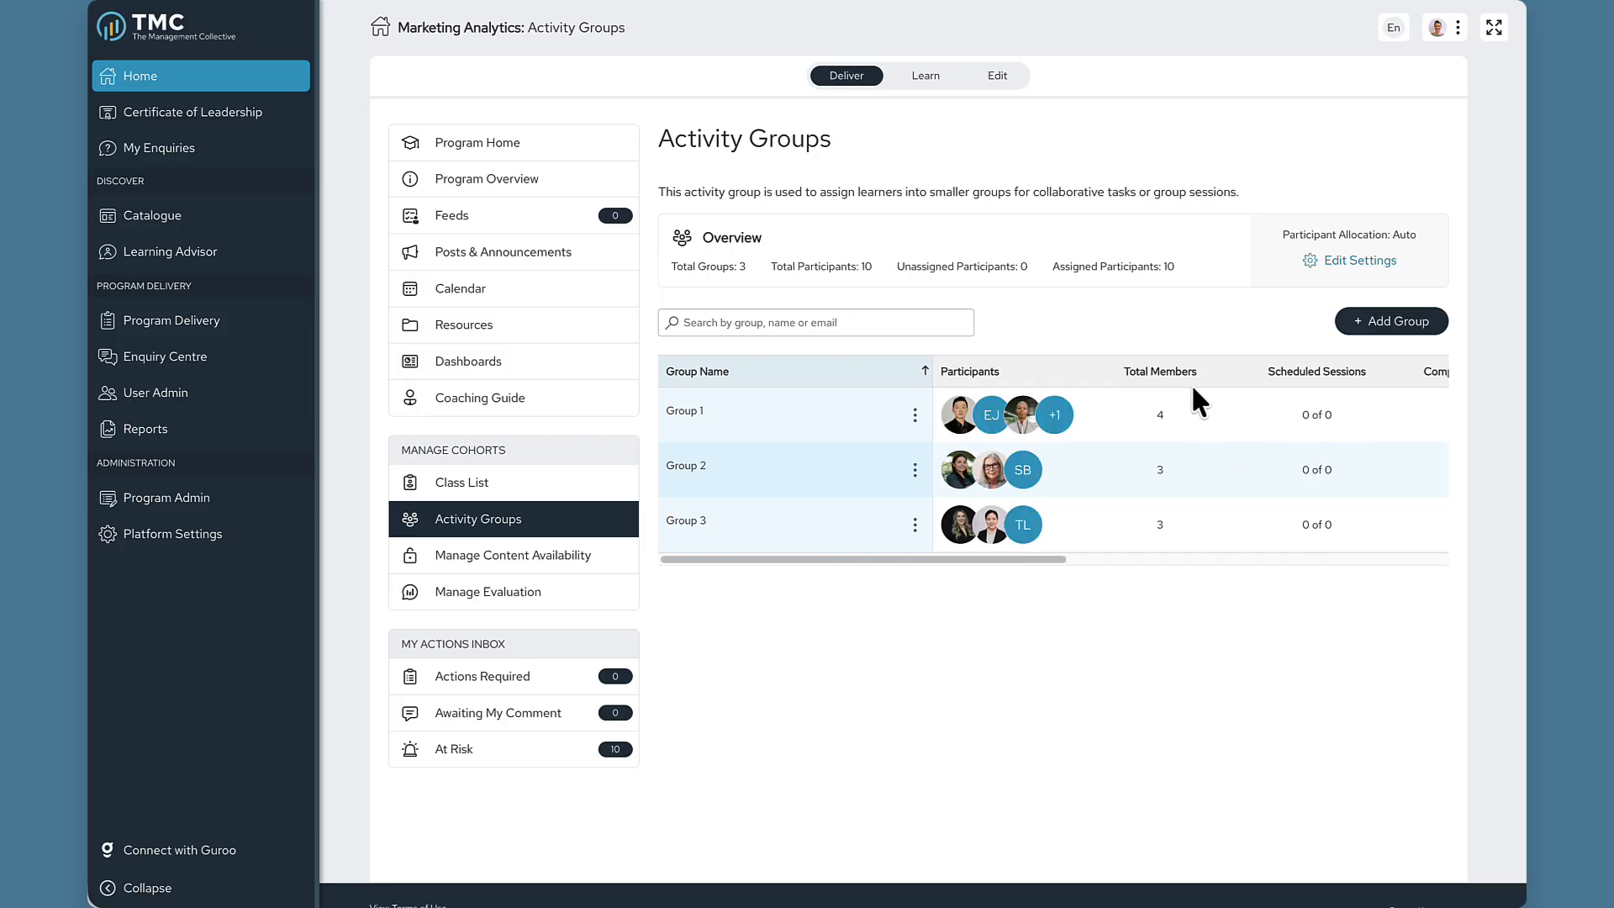
{"action": "left_click", "coordinate": [915, 414]}
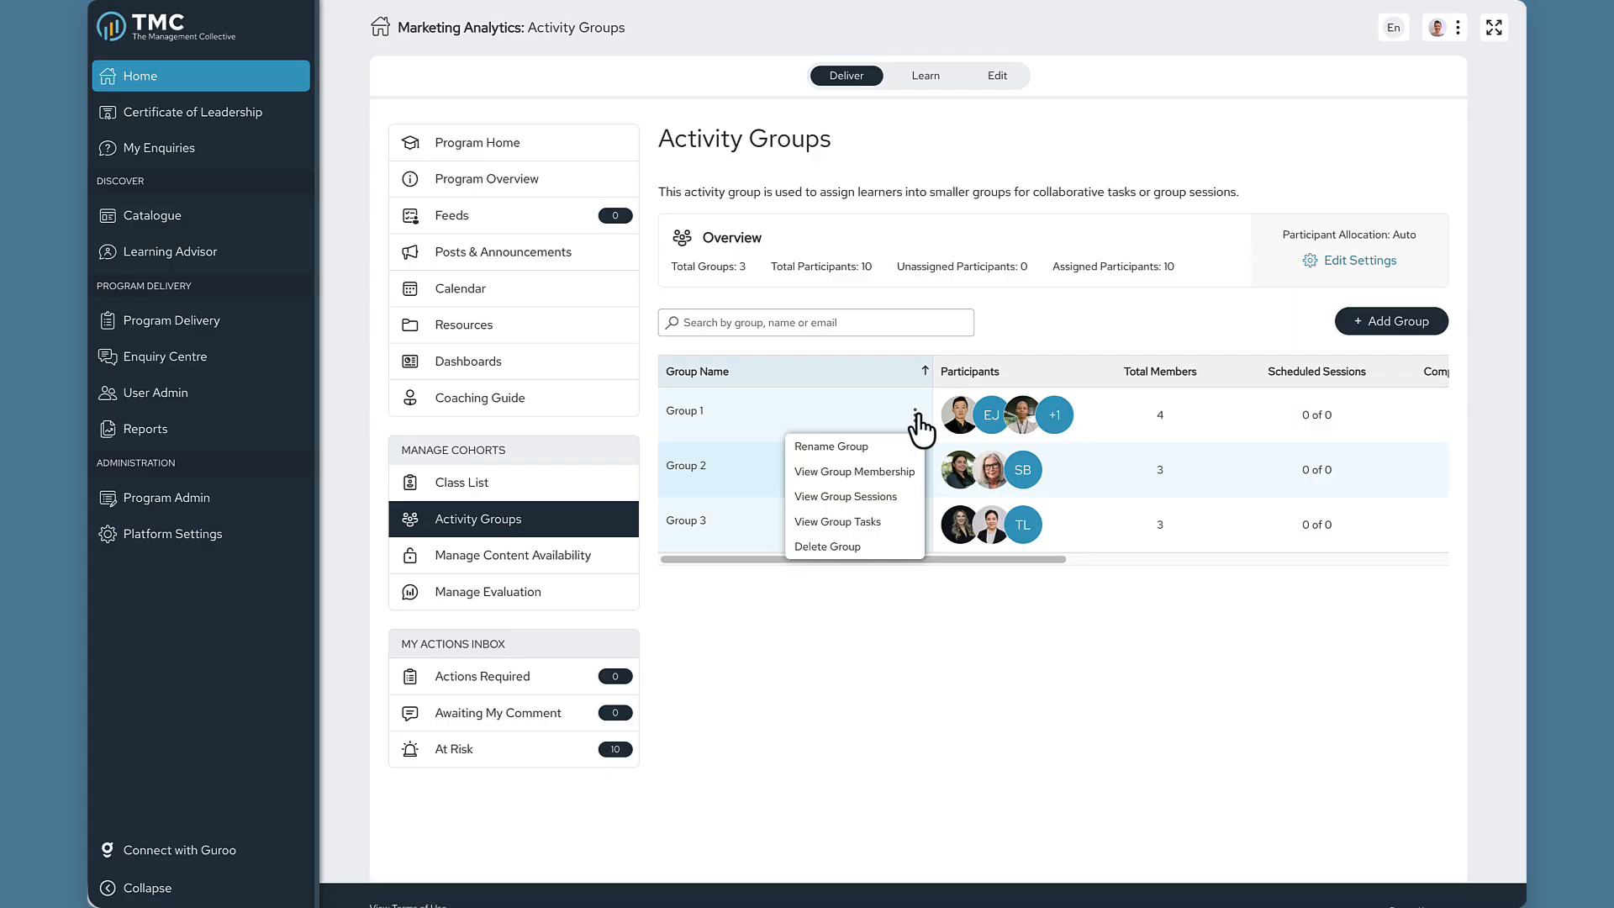
{"action": "left_click", "coordinate": [900, 475]}
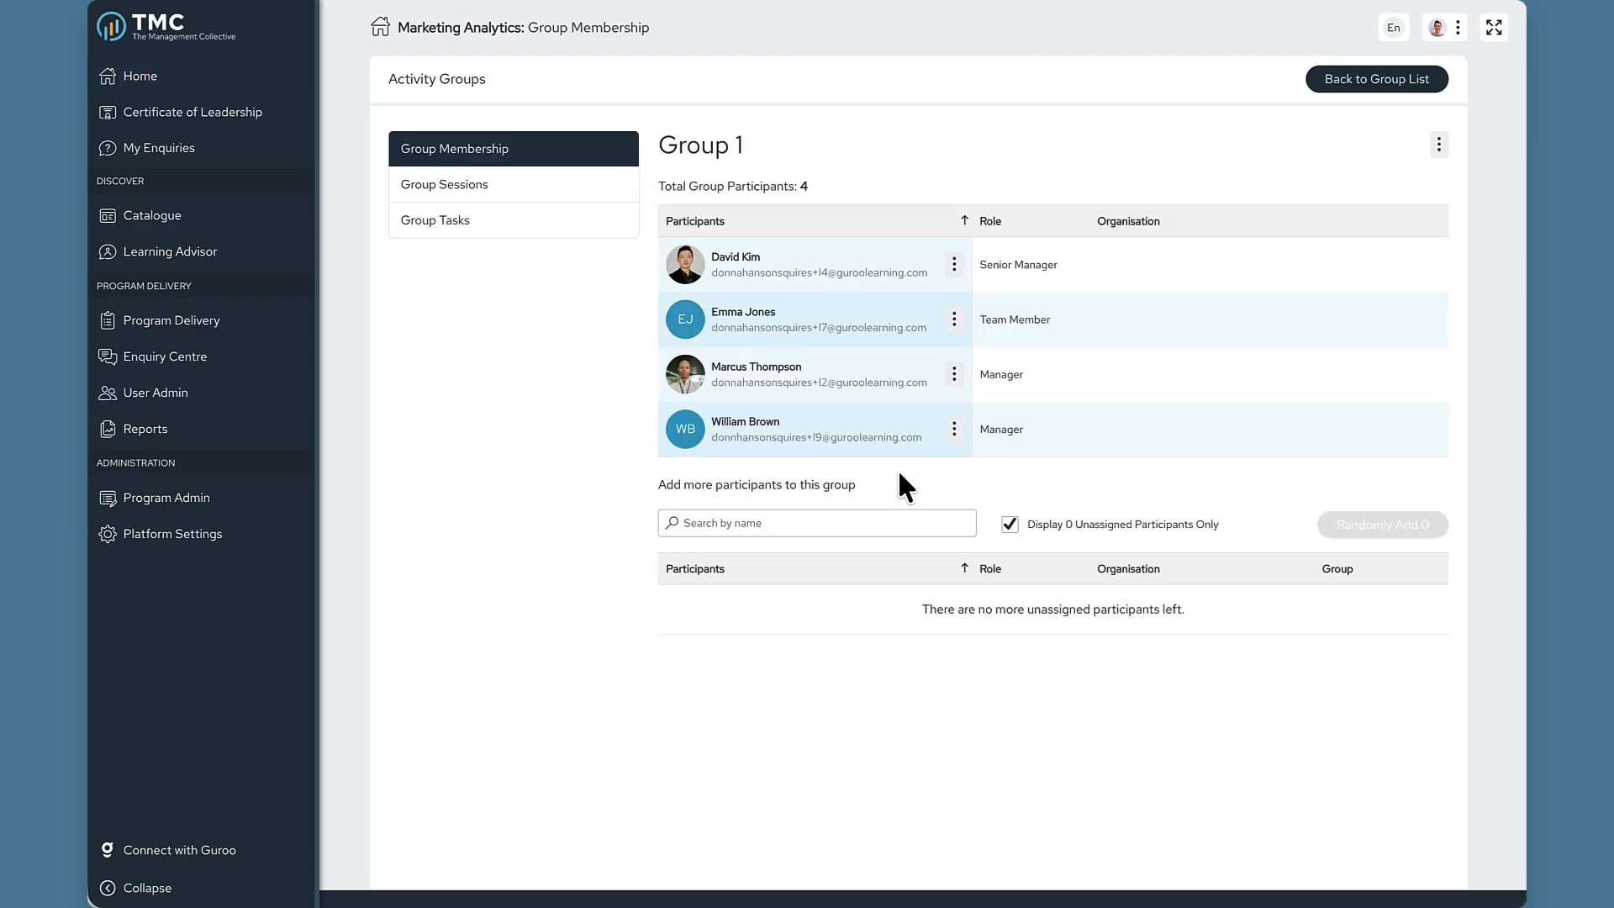
{"action": "left_click", "coordinate": [955, 265]}
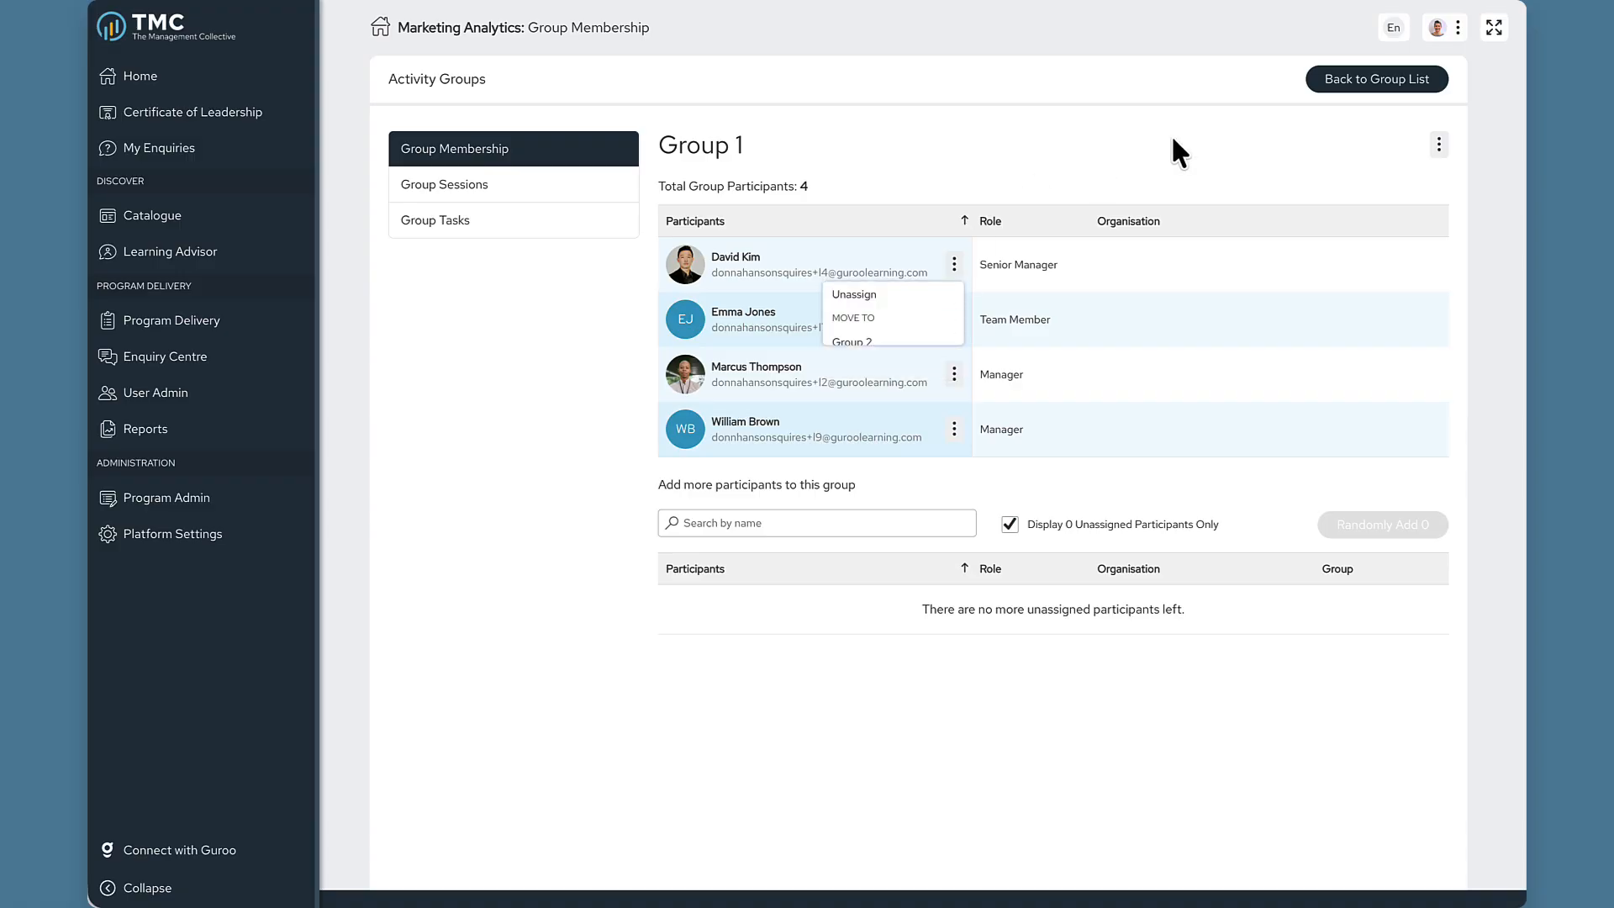
{"action": "left_click", "coordinate": [1360, 93]}
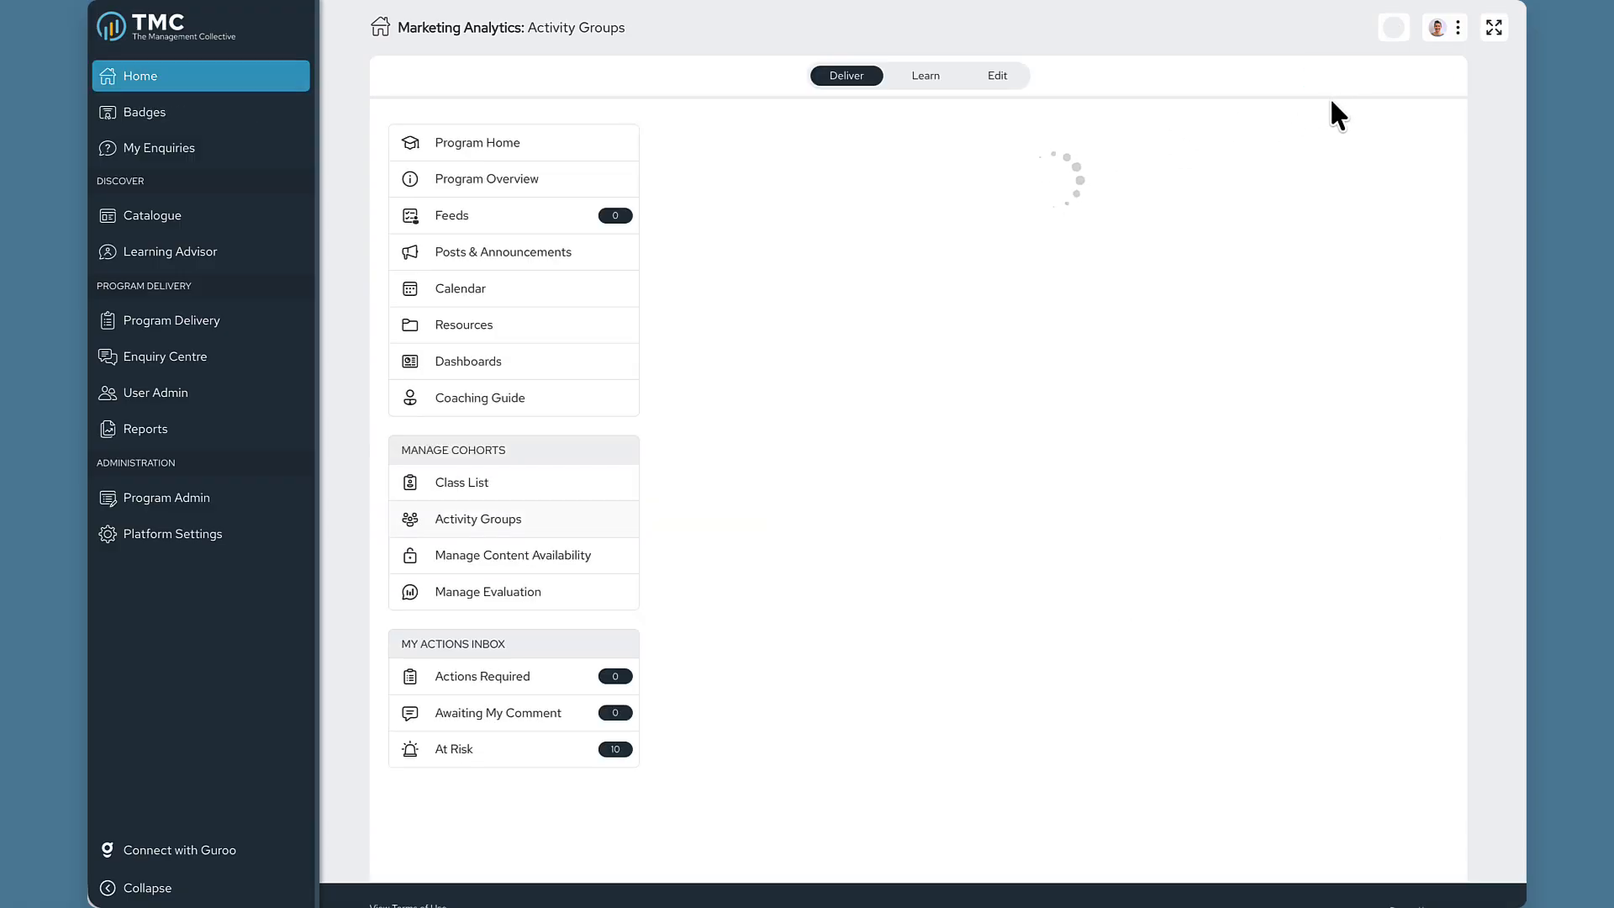
{"action": "left_click", "coordinate": [915, 414]}
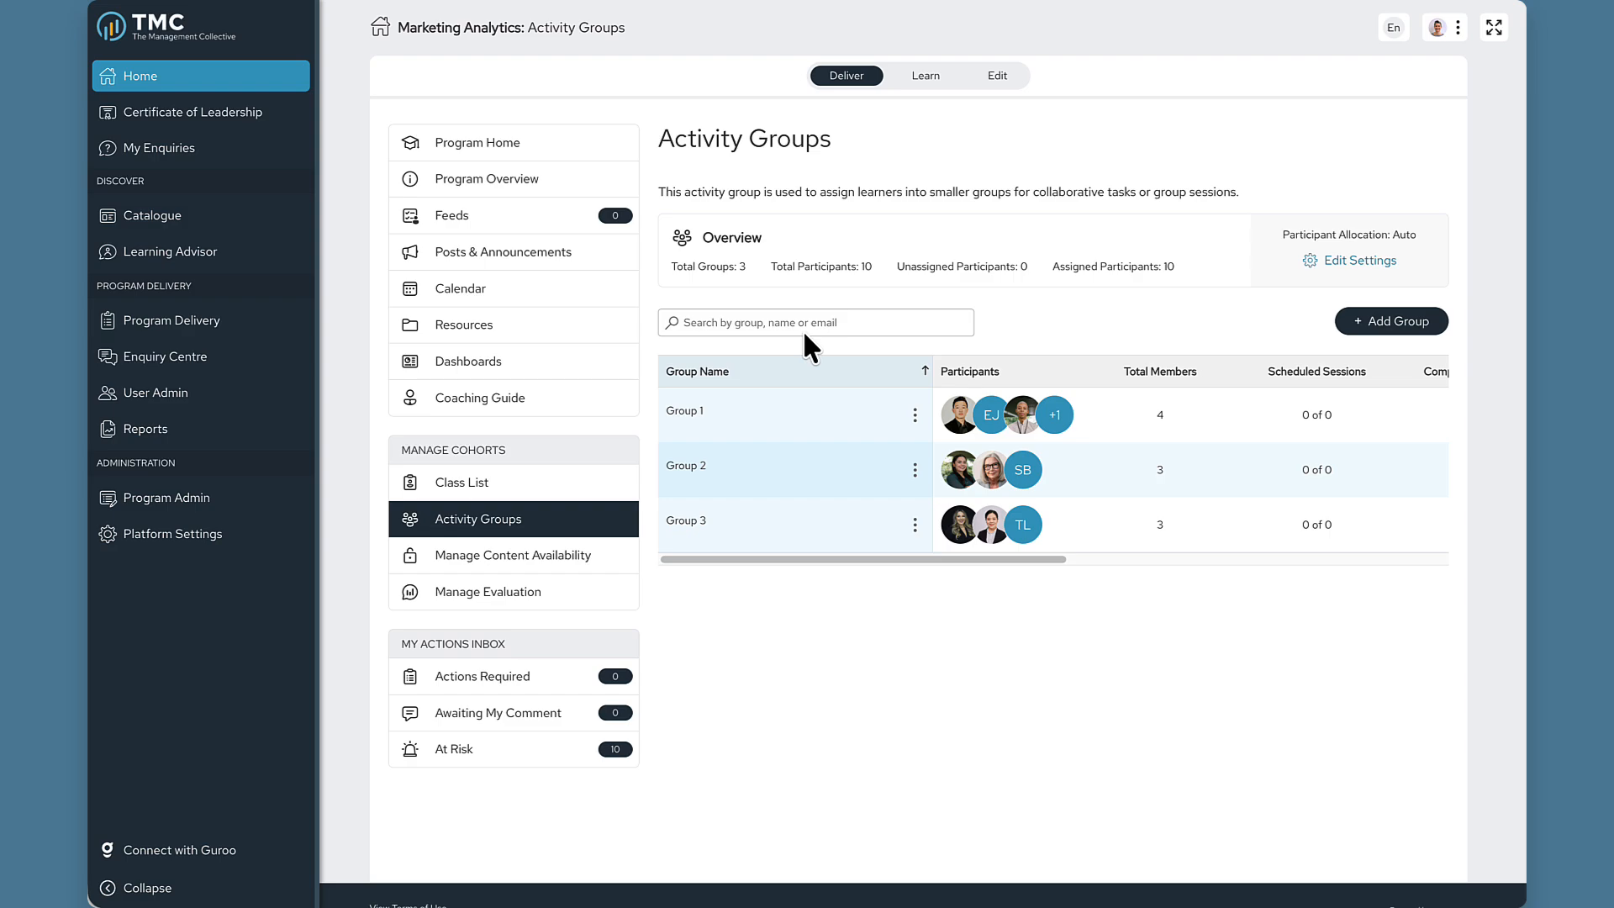
Switch Marketing Analytics into Edit mode, landing on the Advanced Analytics page.
{"action": "left_click", "coordinate": [1021, 98]}
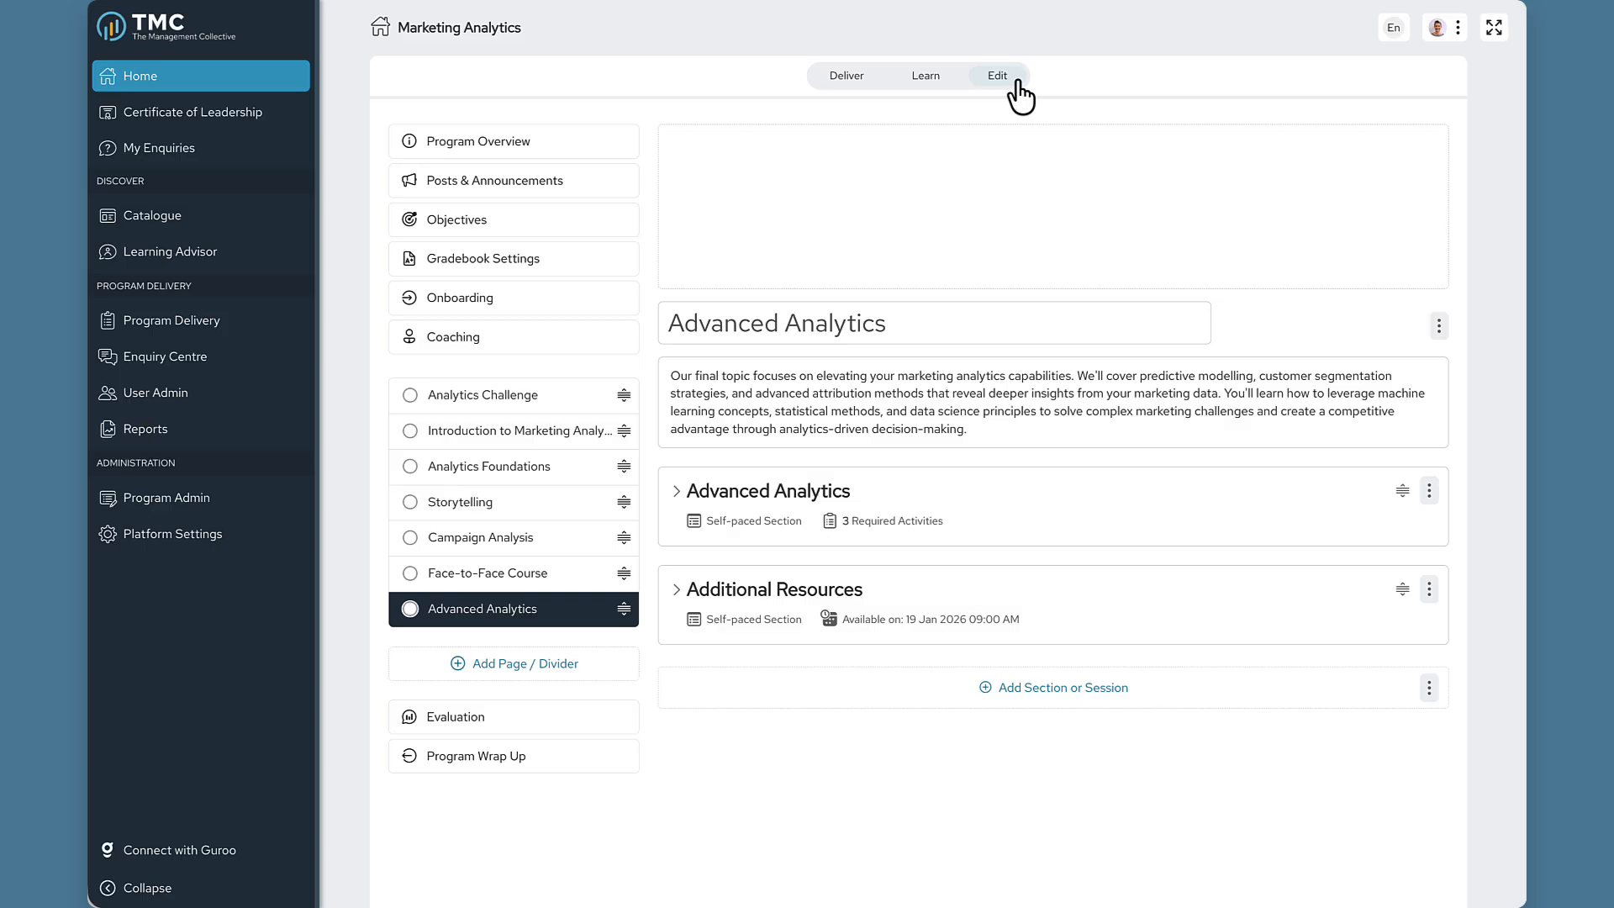
Open the Introduction to Marketing Analytics page and bring up the Meet Your Peers actions menu.
{"action": "left_click", "coordinate": [520, 437]}
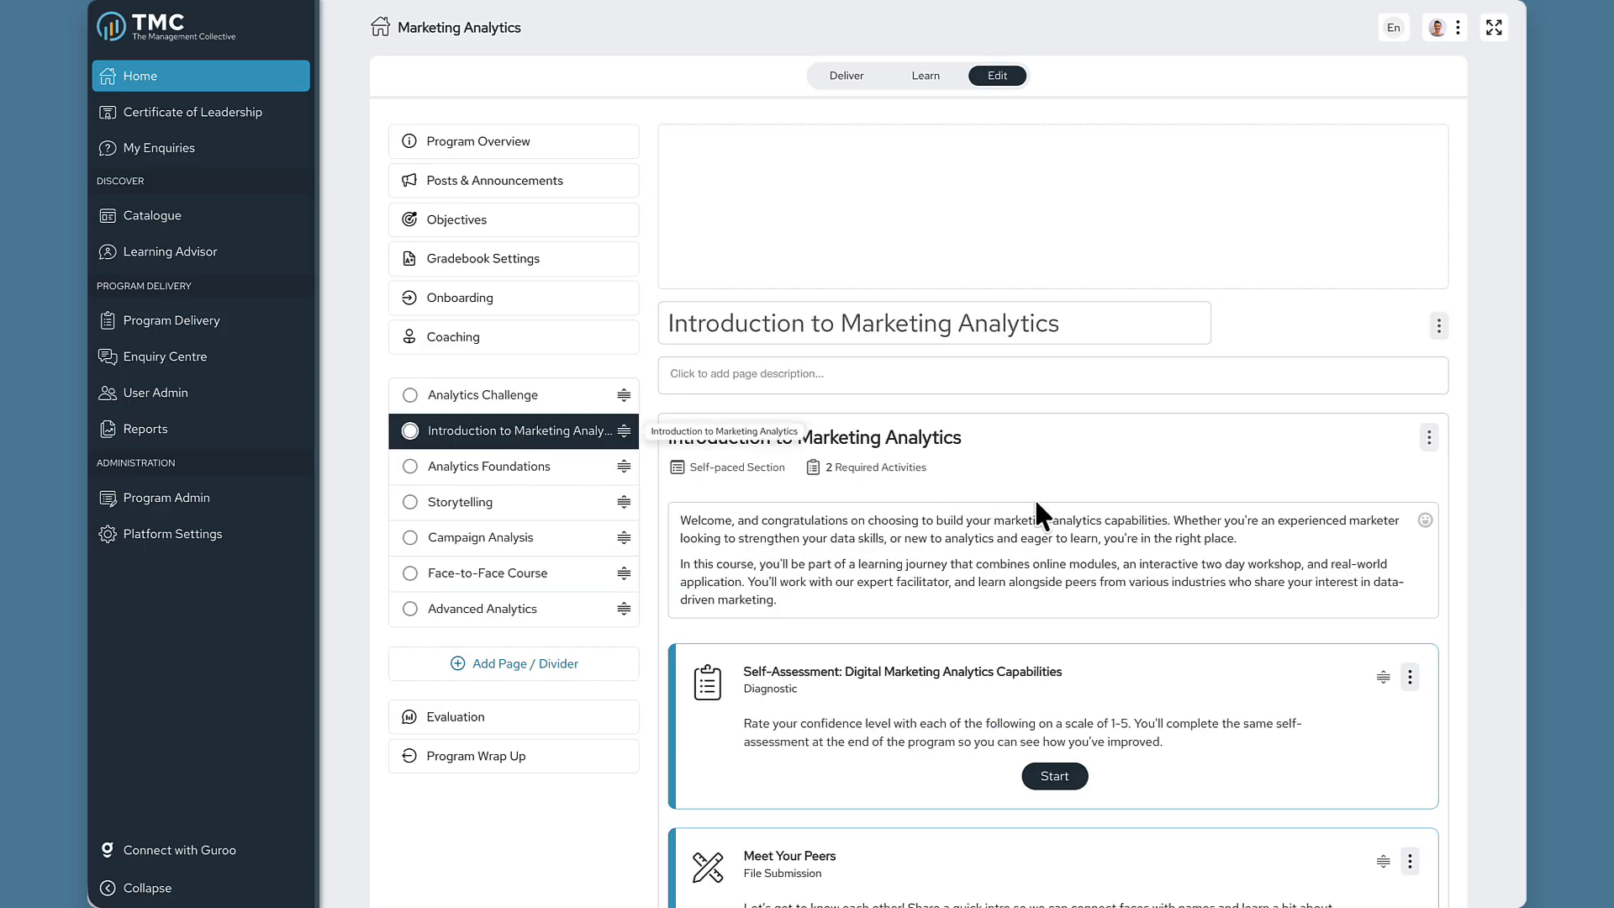
{"action": "scroll", "coordinate": [1038, 515], "scroll_direction": "down", "scroll_amount": 5}
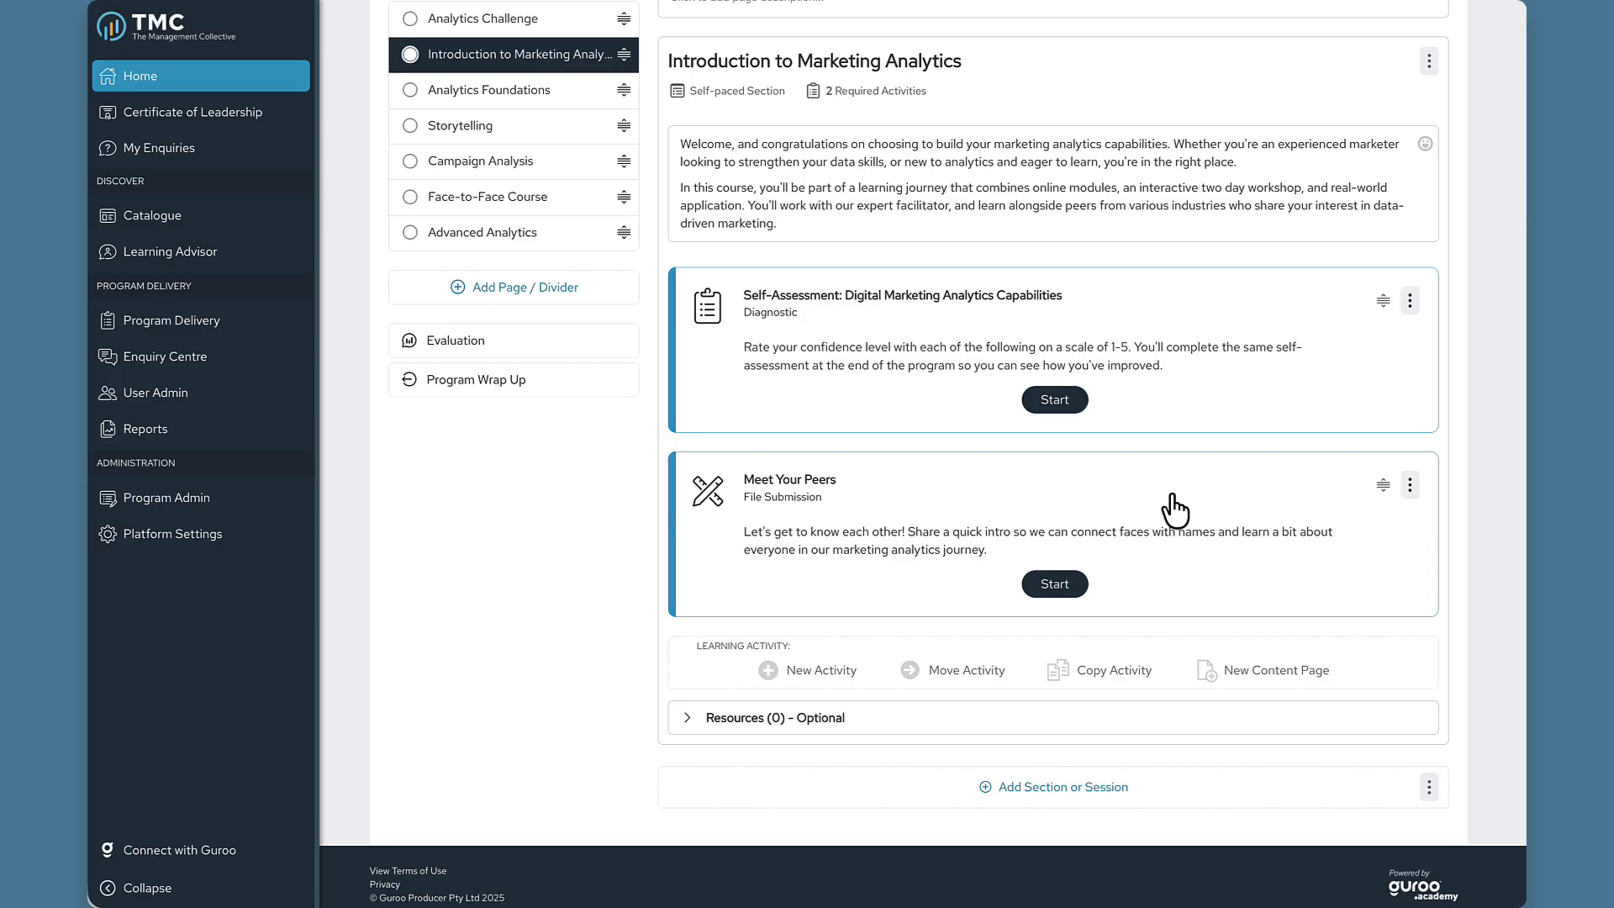
{"action": "left_click", "coordinate": [1410, 486]}
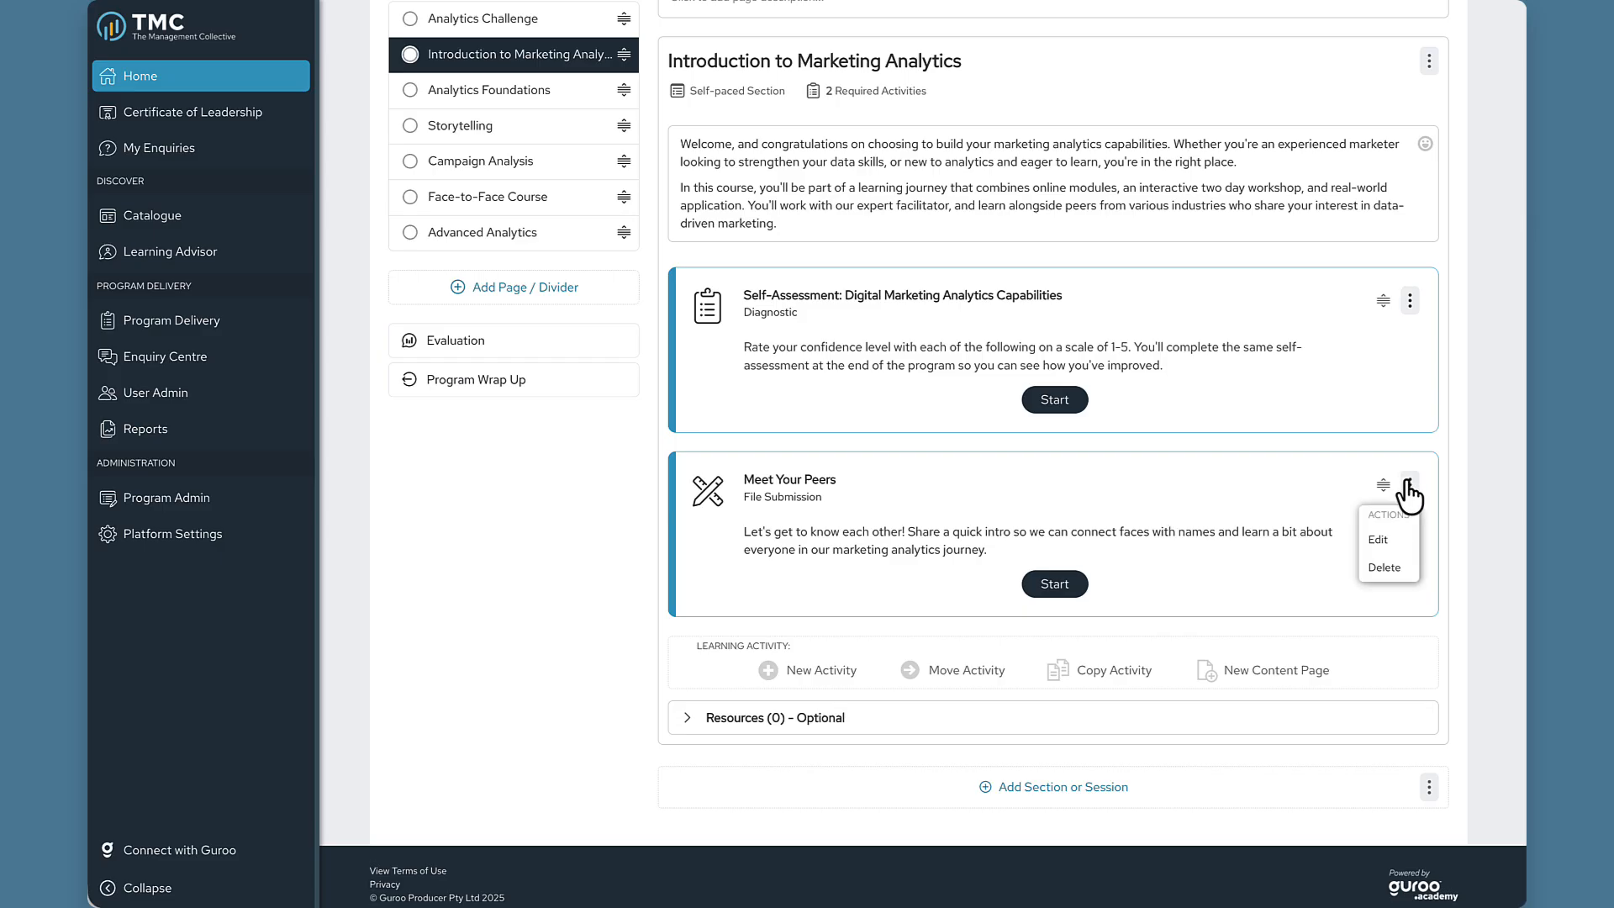
Set Meet Your Peers to be completed by Activity Groups and check its Social Learning settings.
{"action": "left_click", "coordinate": [1373, 538]}
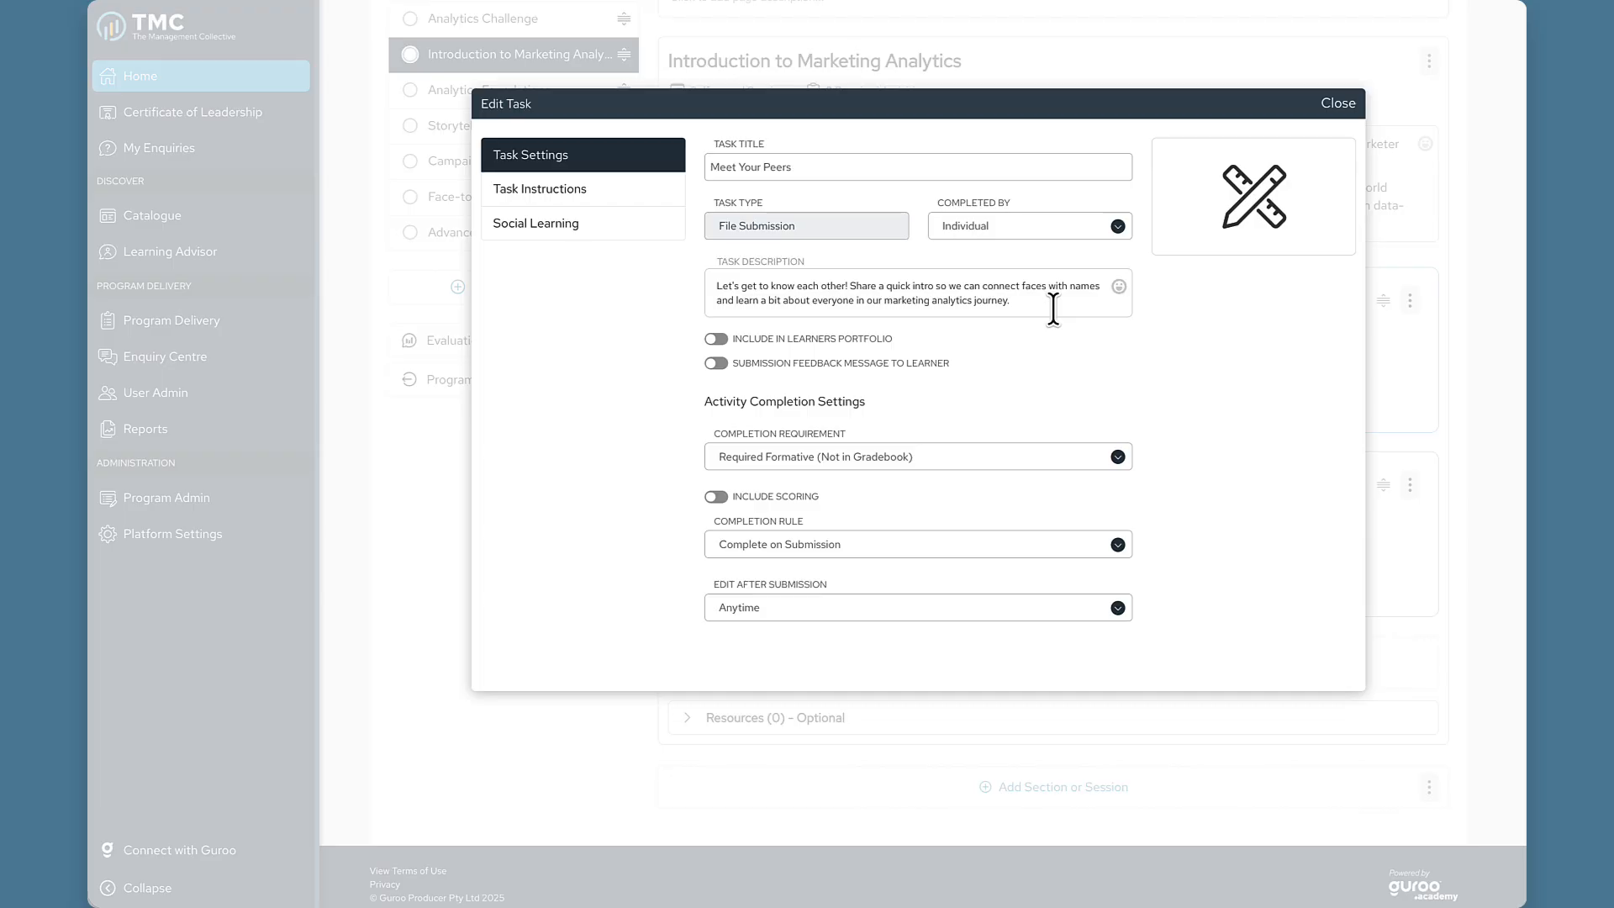
{"action": "left_click", "coordinate": [1066, 232]}
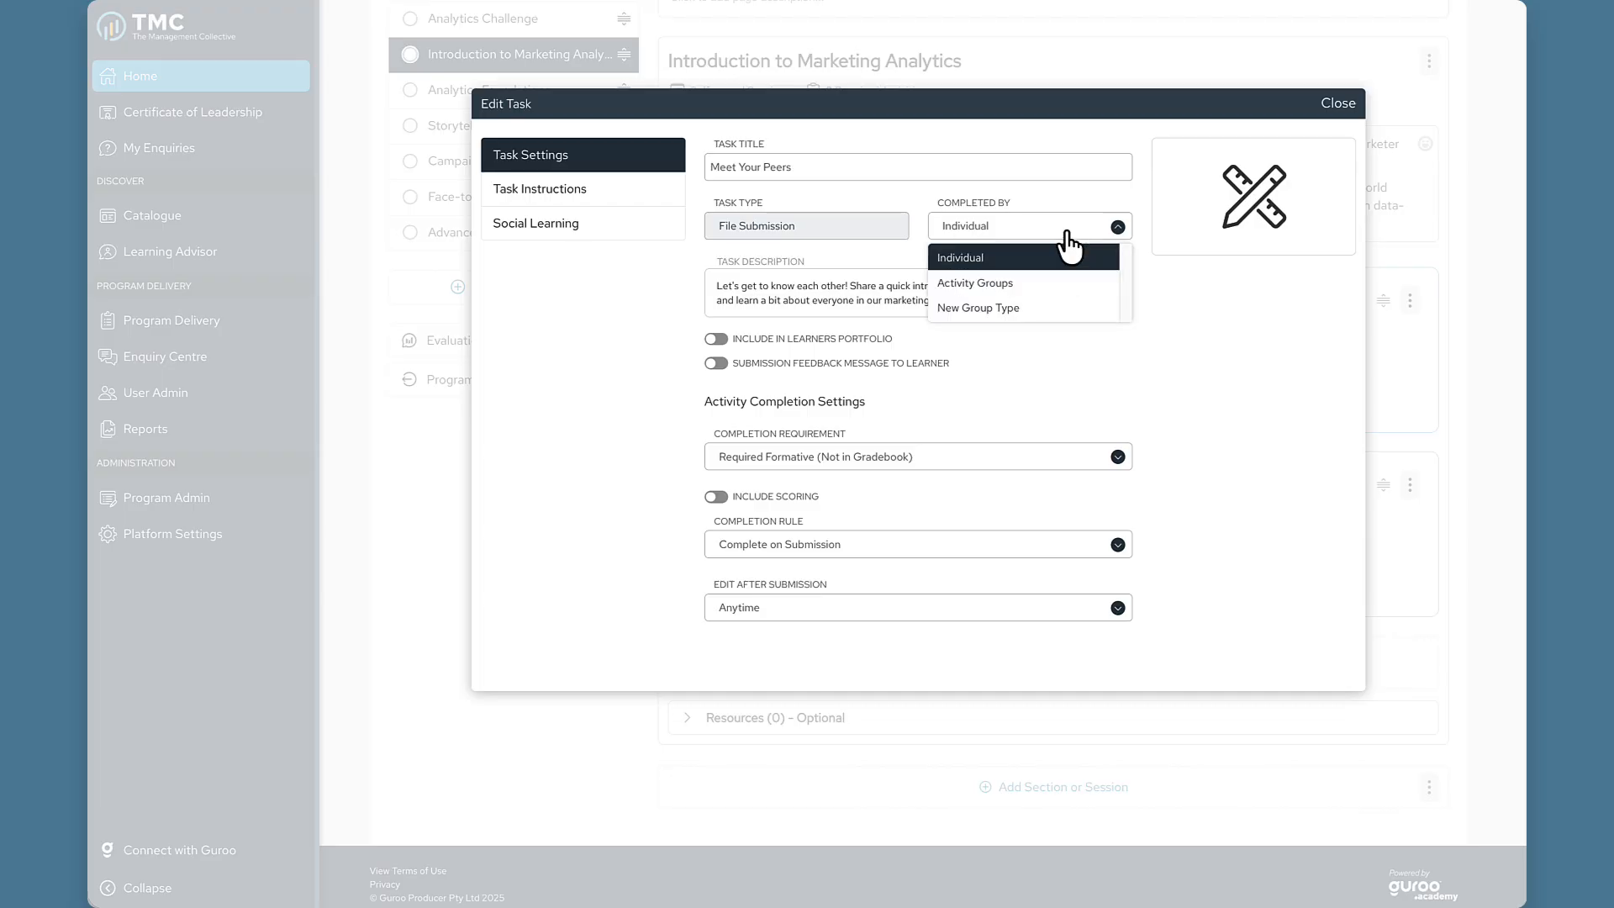
{"action": "left_click", "coordinate": [1044, 282]}
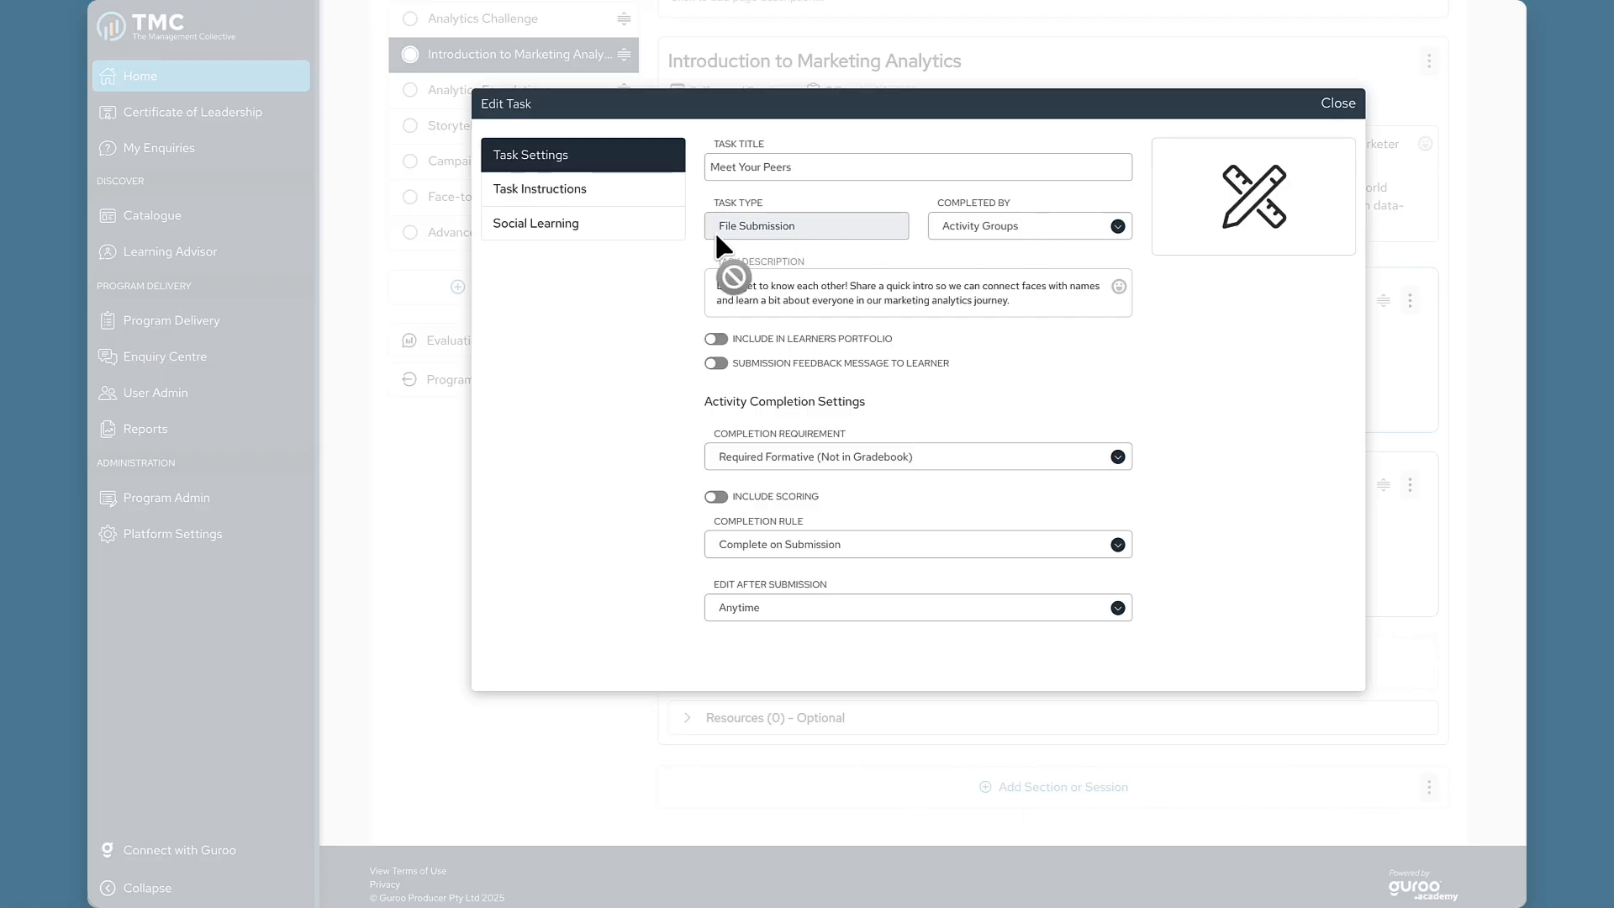
{"action": "left_click", "coordinate": [607, 236]}
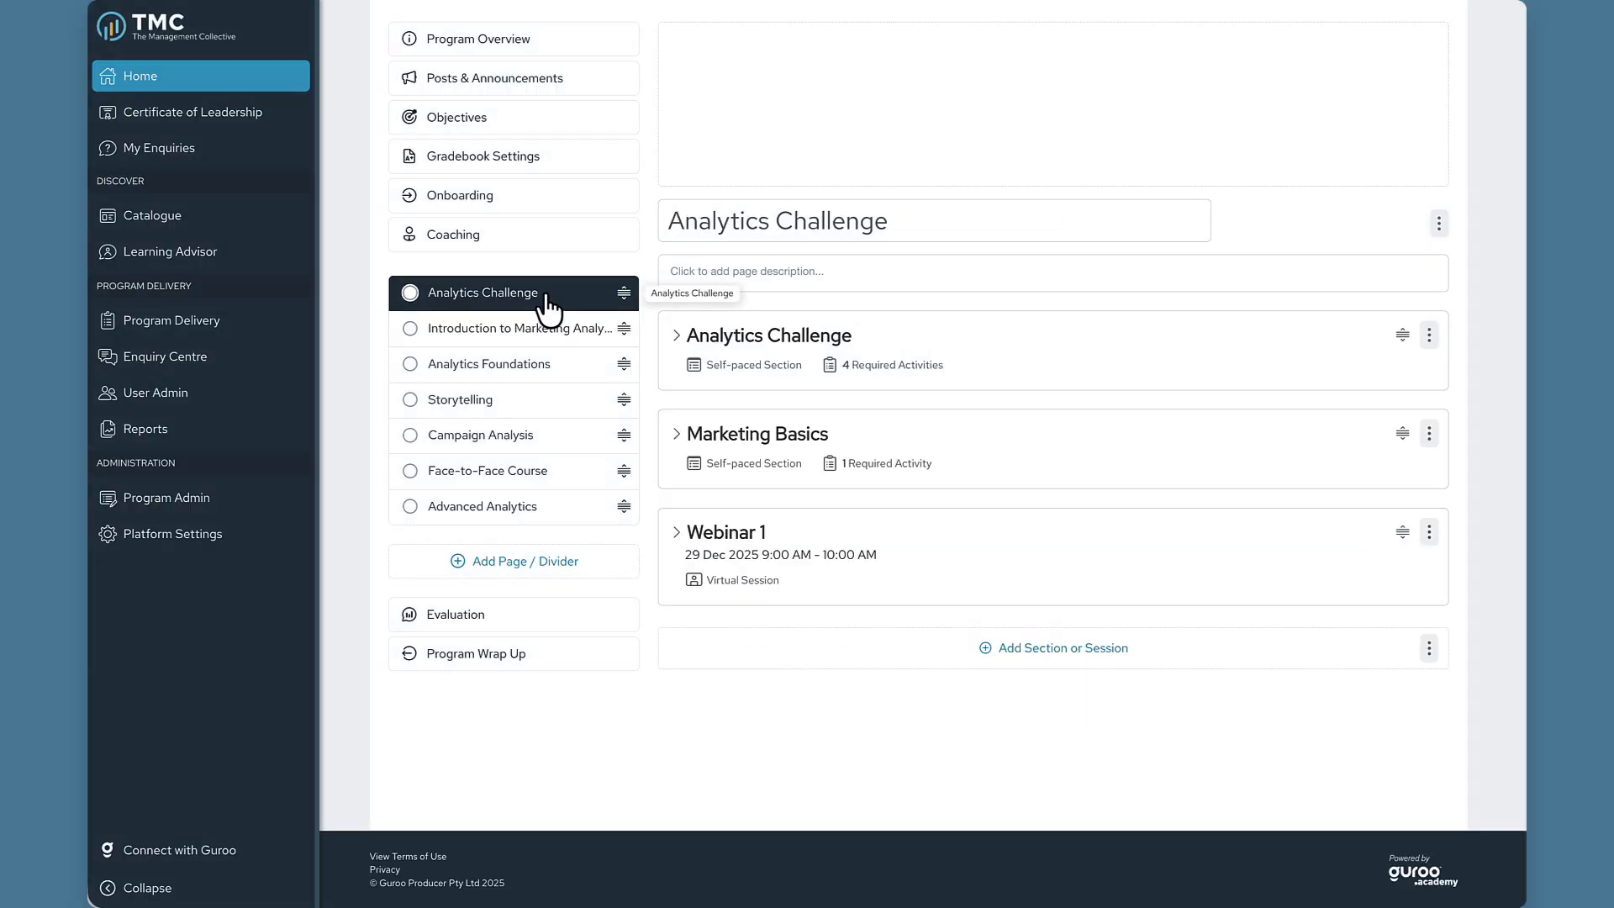
Open the Webinar 1 virtual session's settings for editing.
{"action": "left_click", "coordinate": [675, 535]}
{"action": "scroll", "coordinate": [1074, 542], "scroll_direction": "down", "scroll_amount": 4}
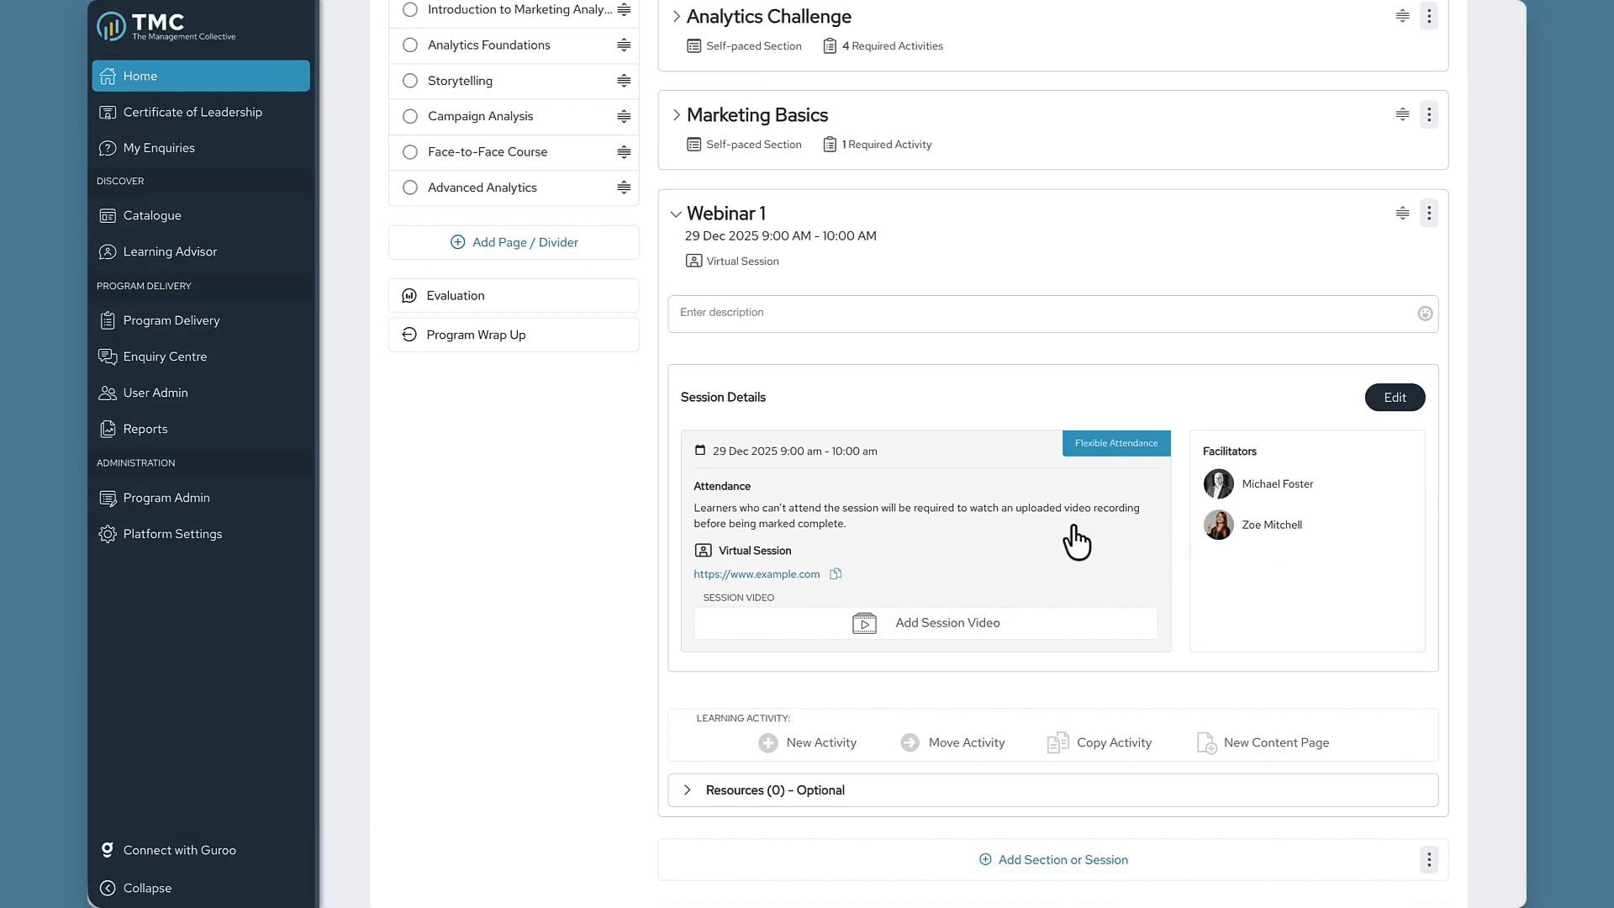
{"action": "scroll", "coordinate": [1076, 543], "scroll_direction": "down", "scroll_amount": 1}
{"action": "left_click", "coordinate": [1430, 180]}
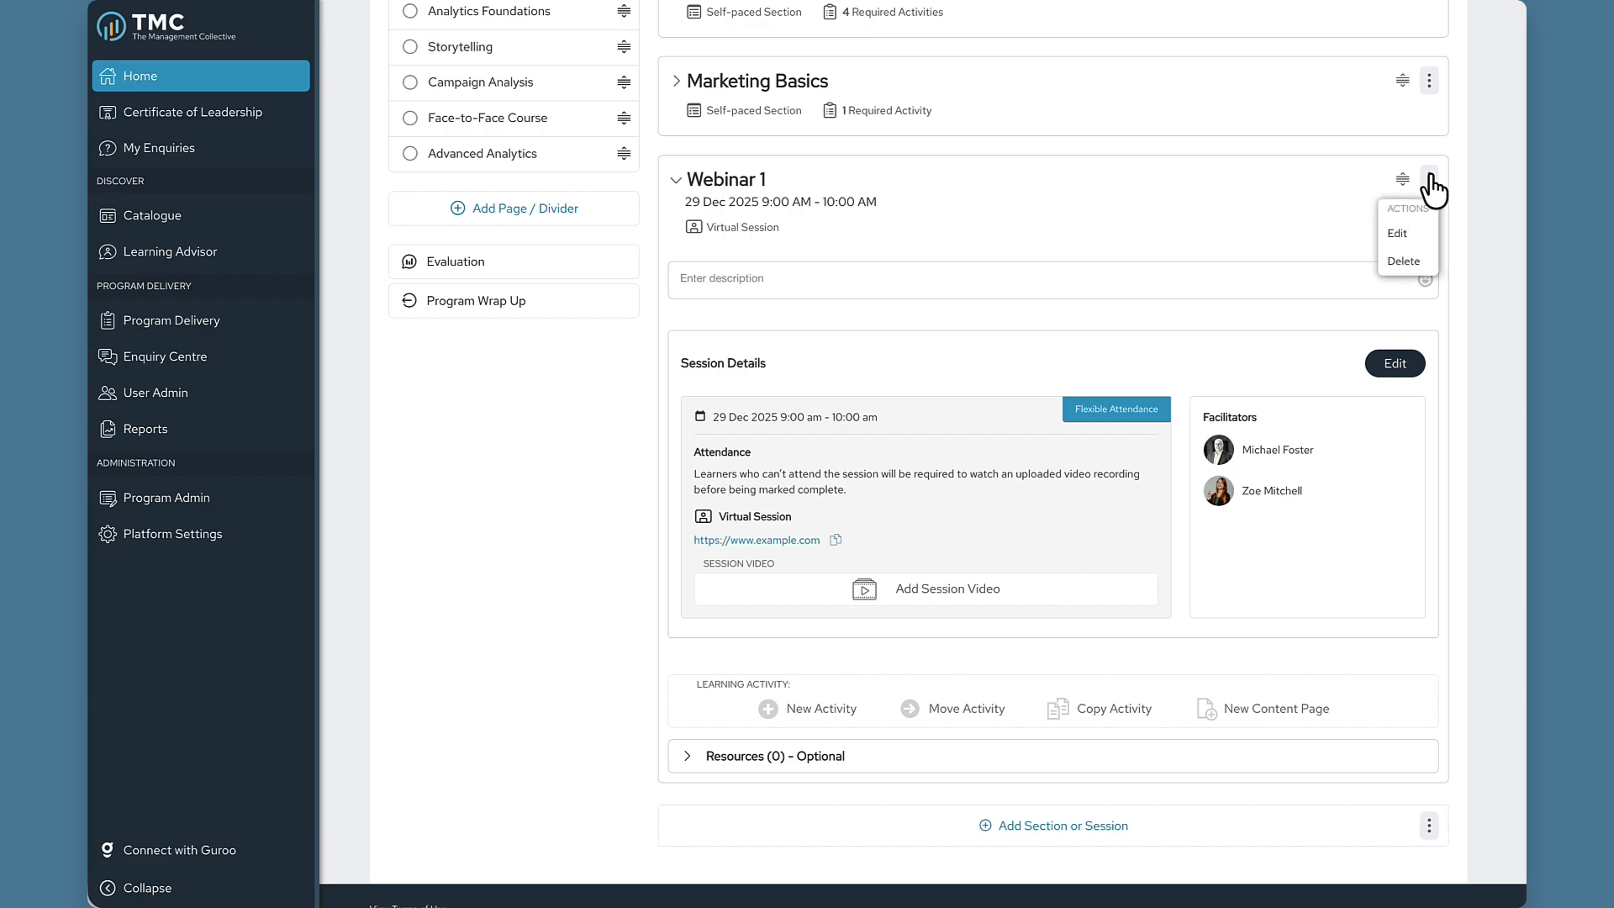
{"action": "left_click", "coordinate": [1400, 235]}
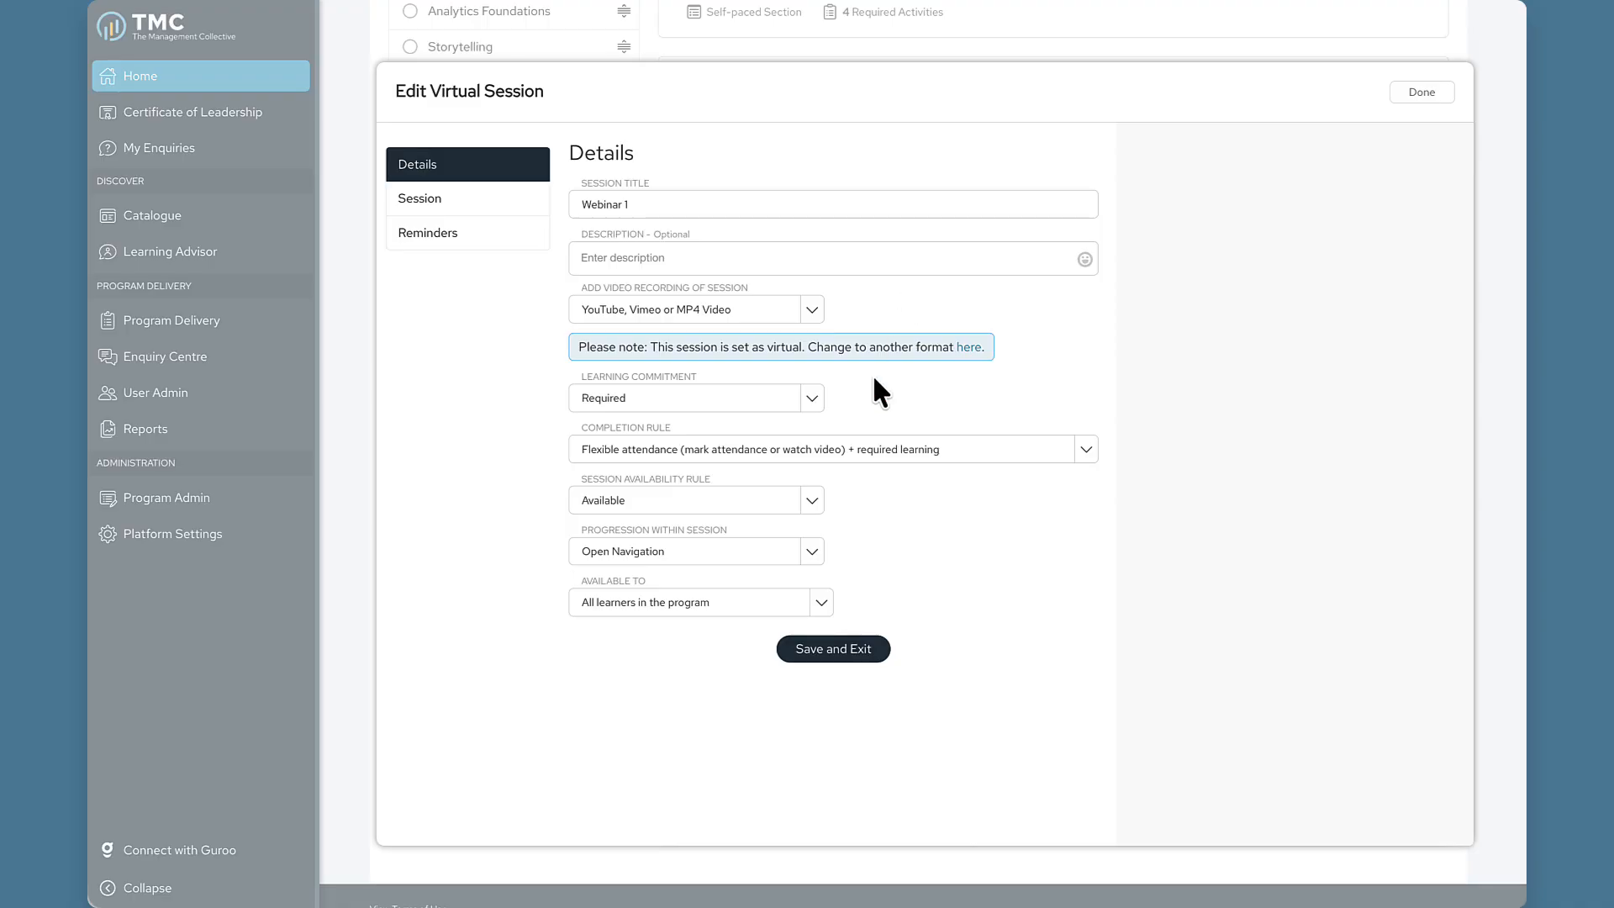
Make Webinar 1 available to specific learners through a new adaptive filter rule.
{"action": "left_click", "coordinate": [797, 604]}
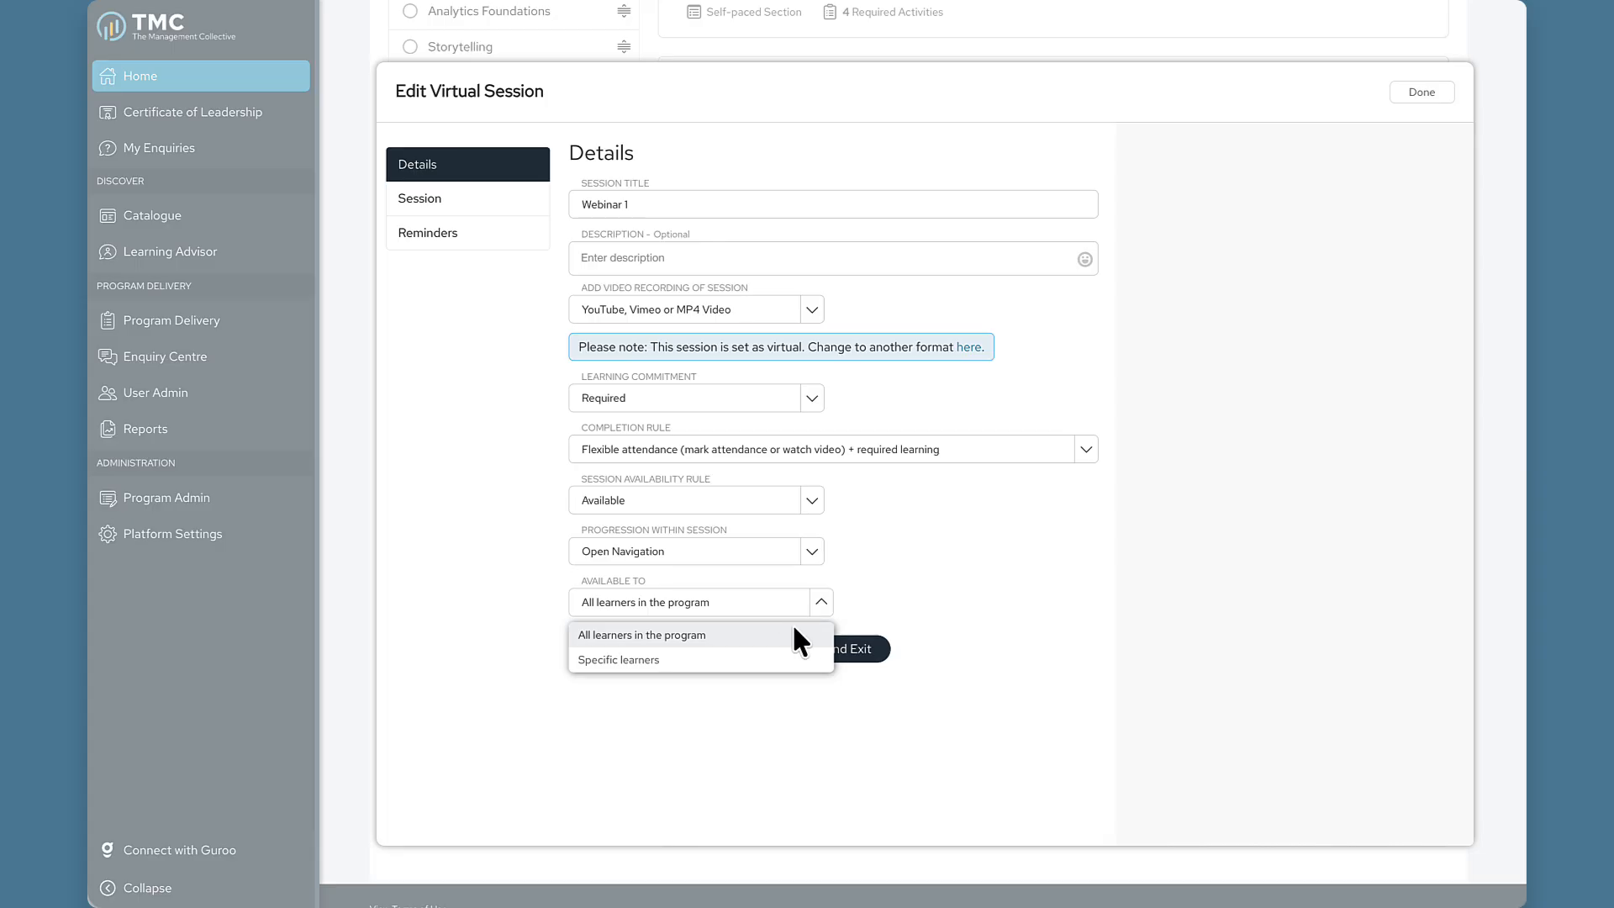
{"action": "left_click", "coordinate": [766, 664]}
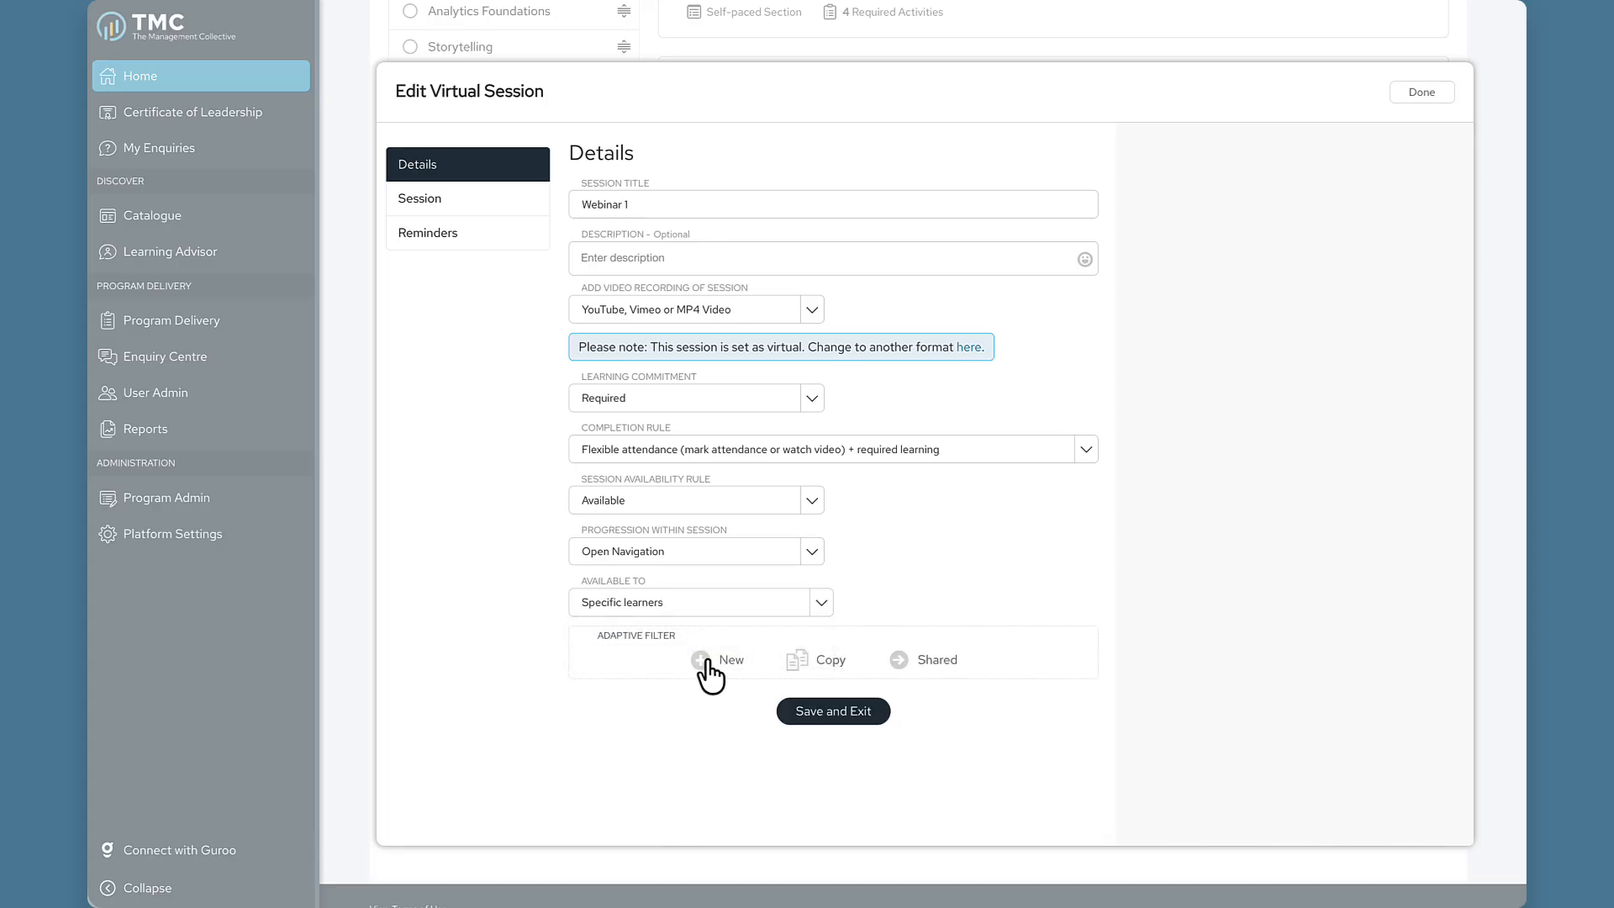
{"action": "left_click", "coordinate": [709, 668]}
{"action": "left_click", "coordinate": [848, 730]}
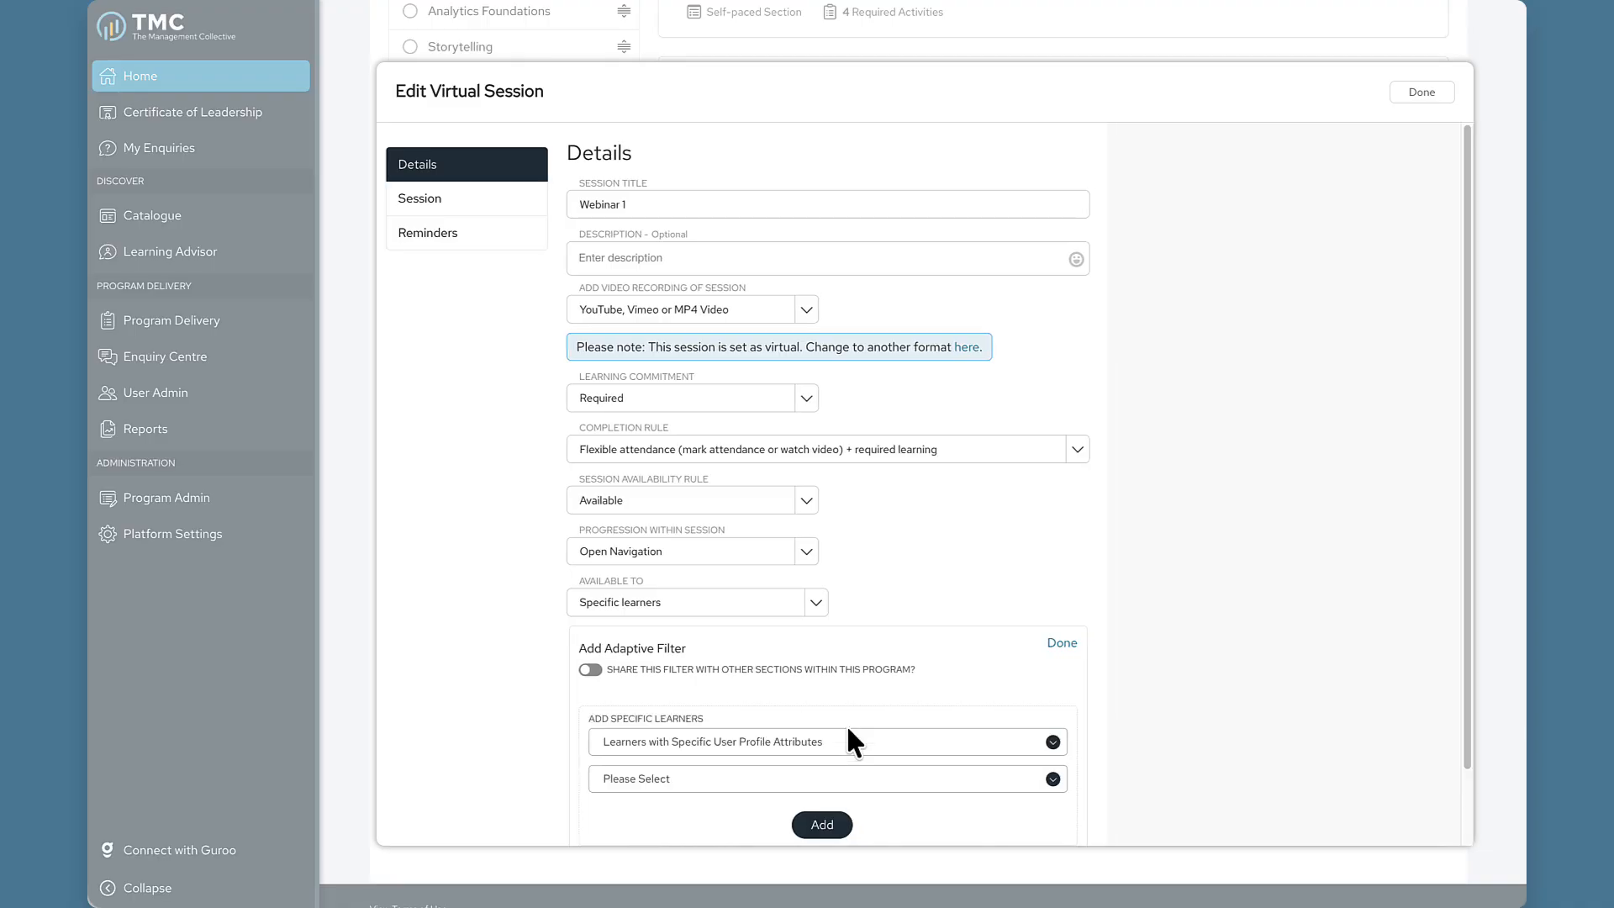
{"action": "scroll", "coordinate": [848, 723], "scroll_direction": "down", "scroll_amount": 1}
Filter the rule by specific groups, choosing Activity Groups' Group 1, and add it.
{"action": "left_click", "coordinate": [852, 664]}
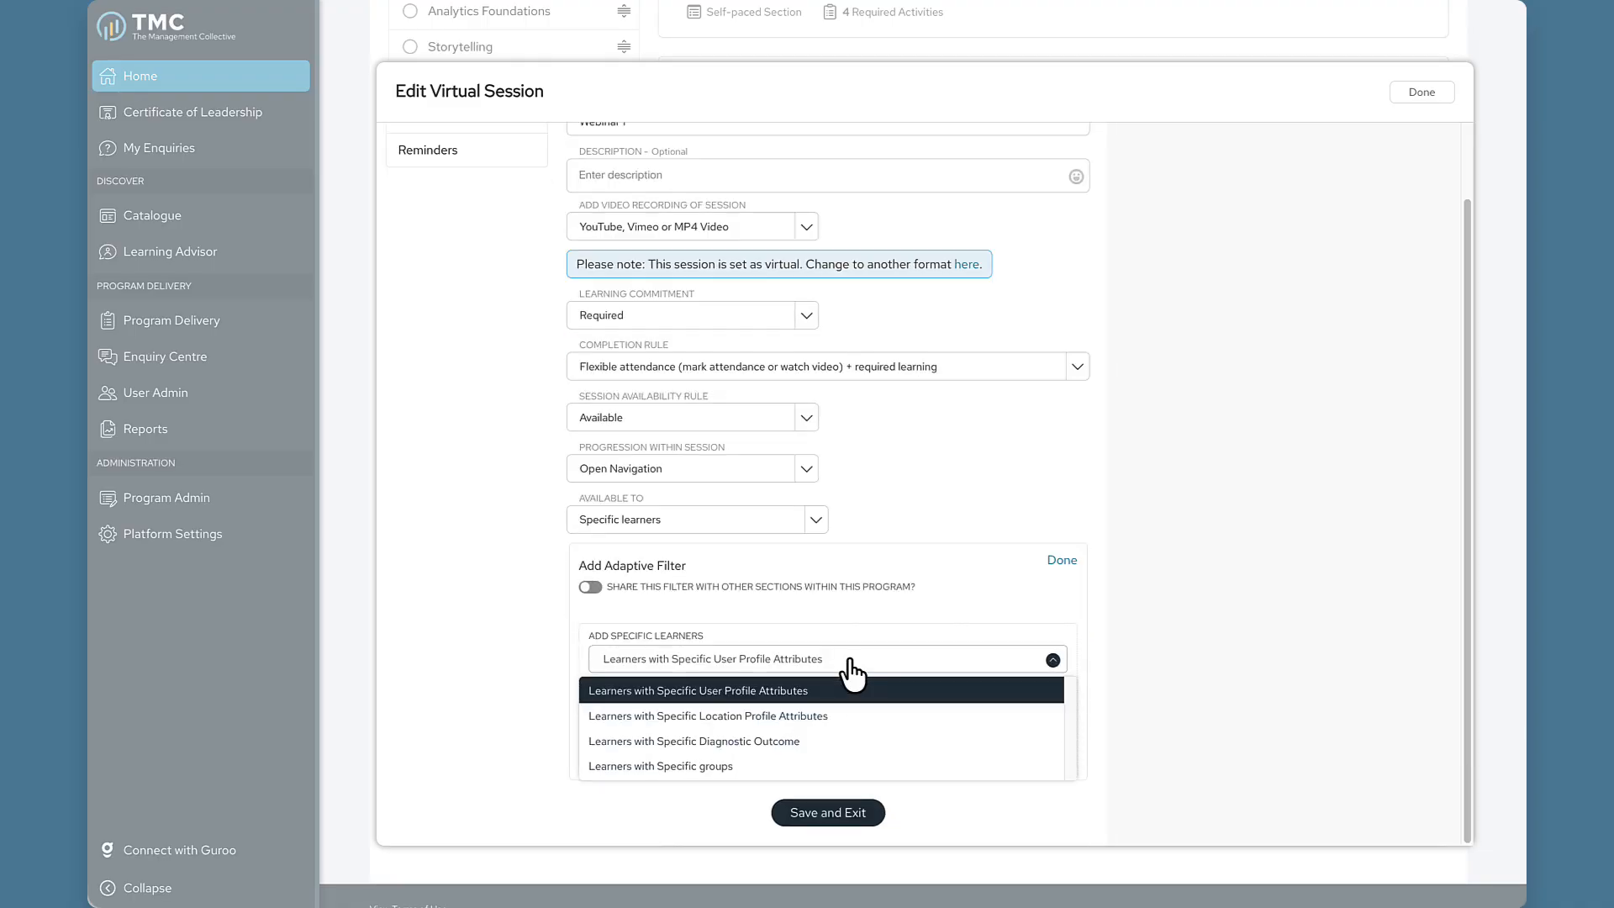
{"action": "left_click", "coordinate": [801, 766]}
{"action": "scroll", "coordinate": [797, 679], "scroll_direction": "down", "scroll_amount": 1}
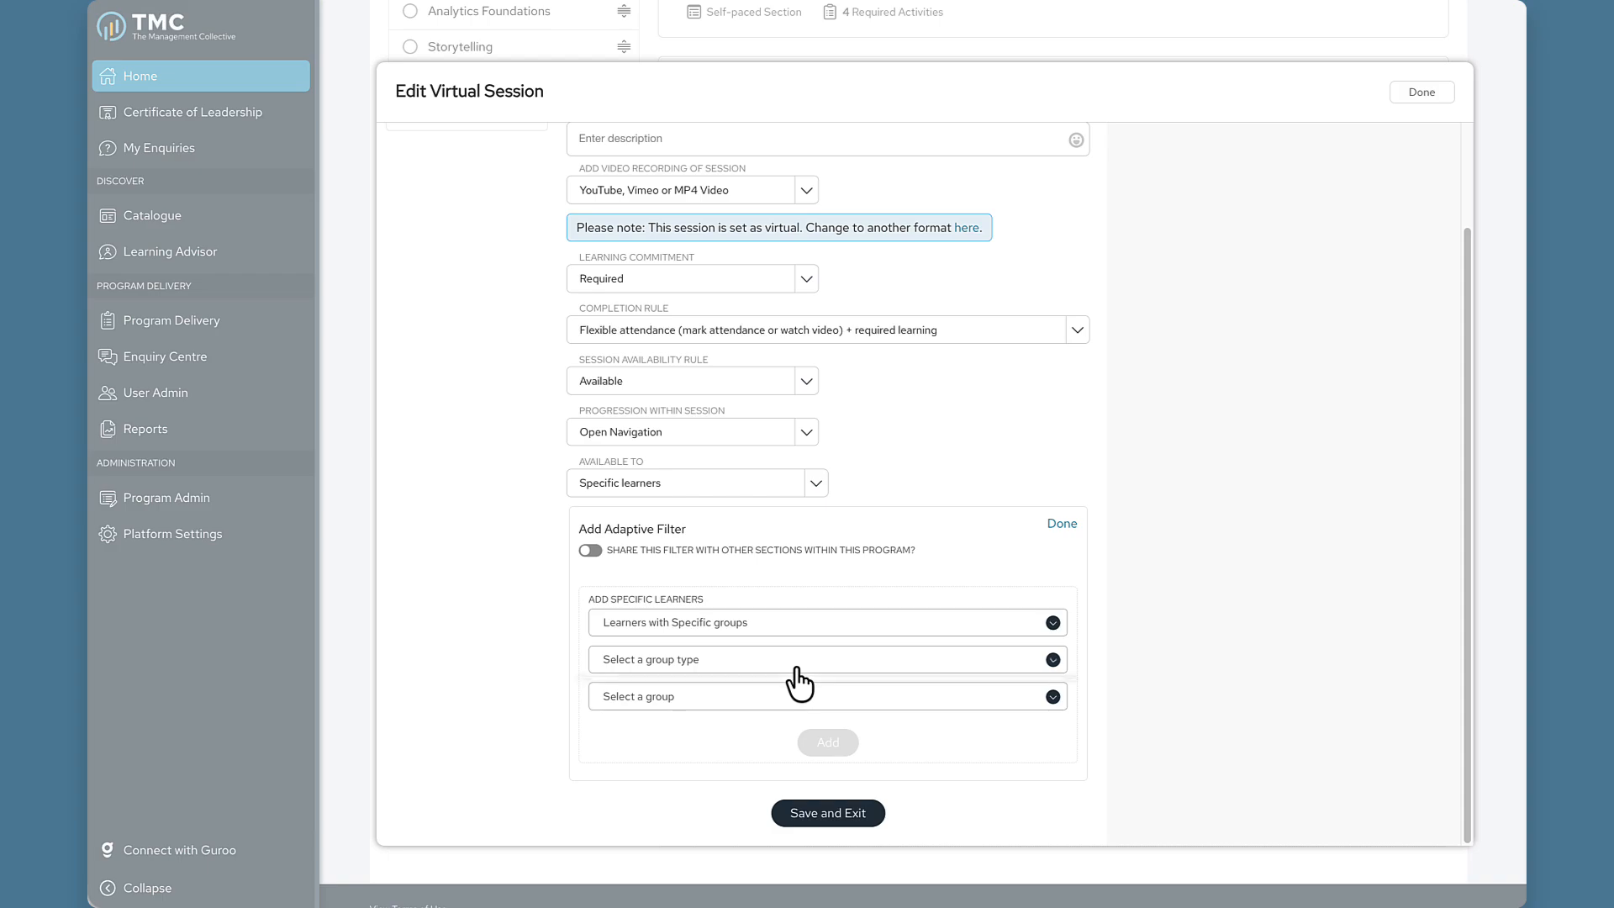
{"action": "left_click", "coordinate": [798, 664]}
{"action": "left_click", "coordinate": [801, 699]}
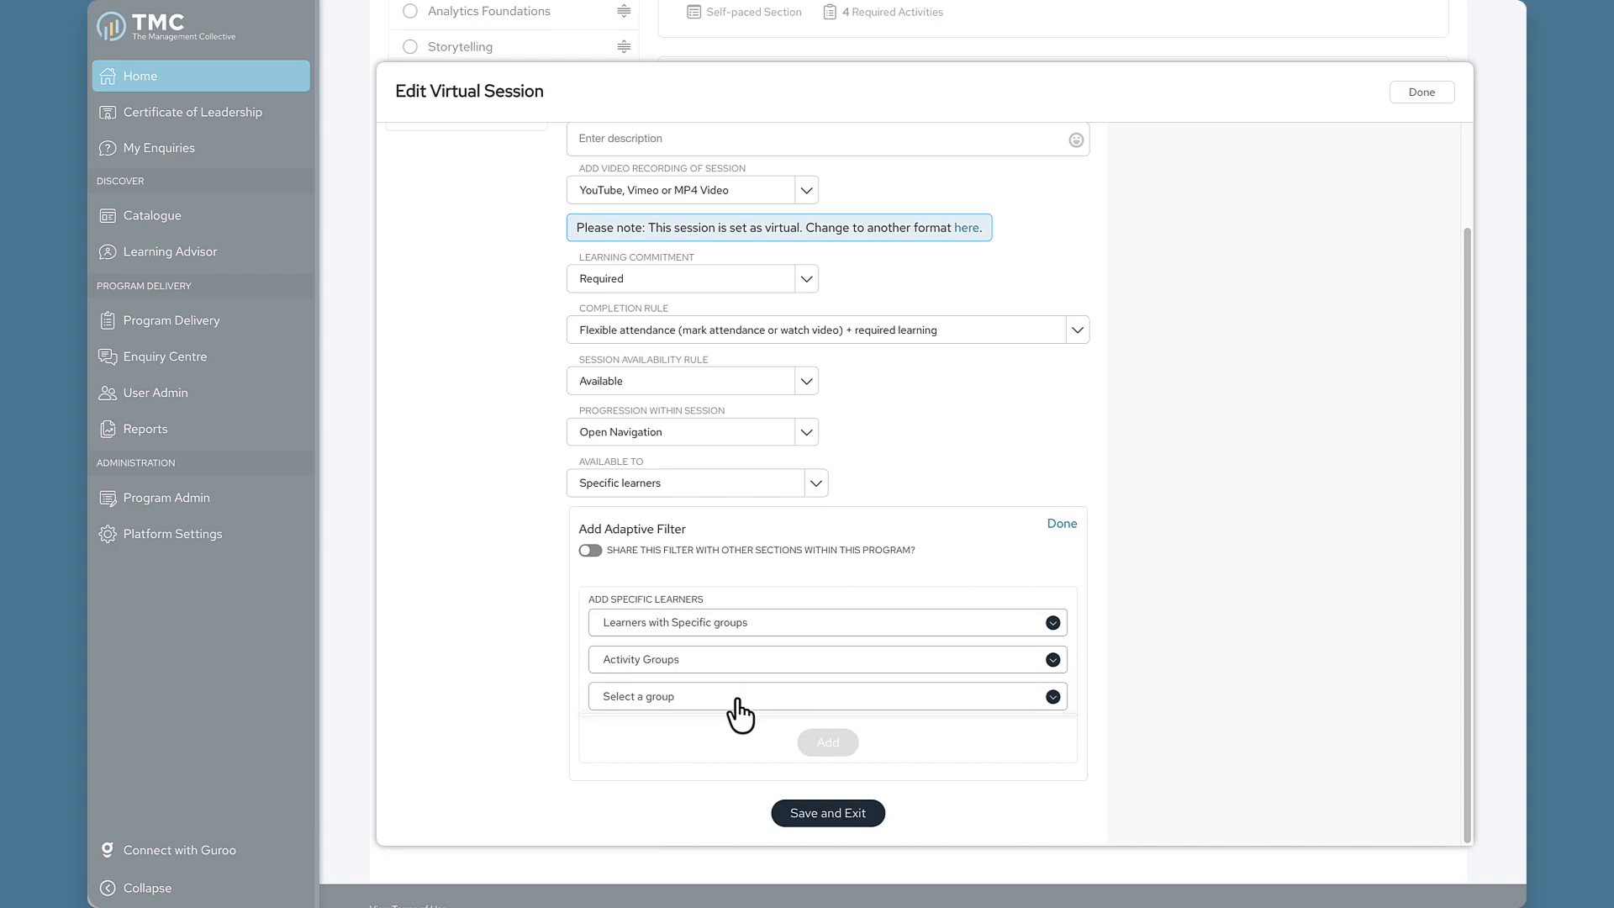
{"action": "left_click", "coordinate": [737, 705]}
{"action": "left_click", "coordinate": [739, 725]}
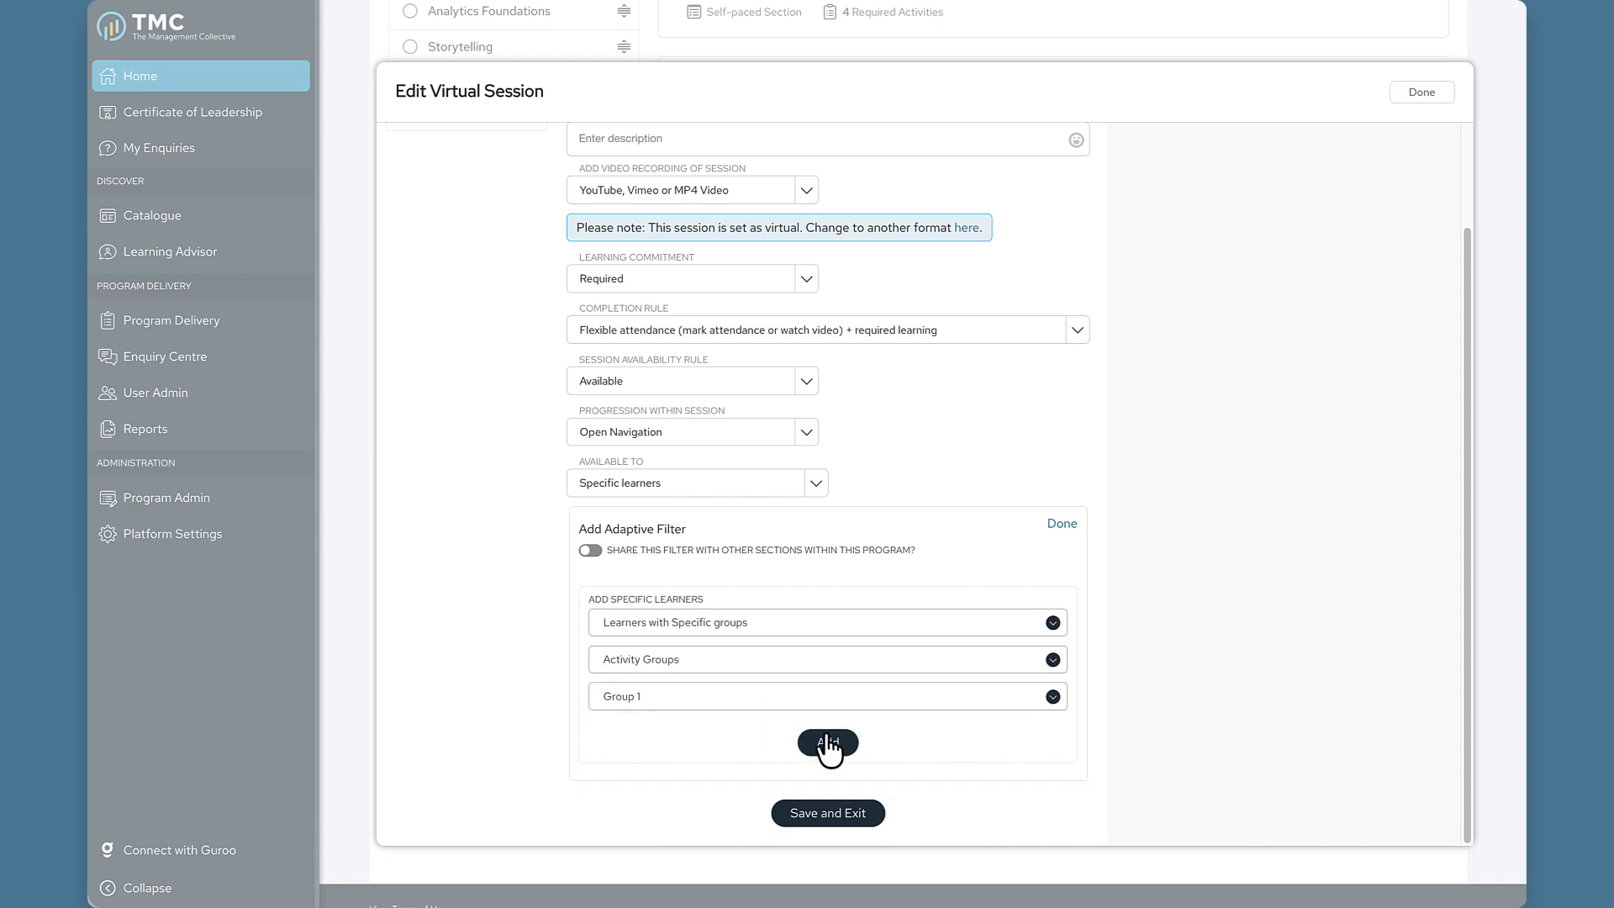
{"action": "left_click", "coordinate": [830, 744]}
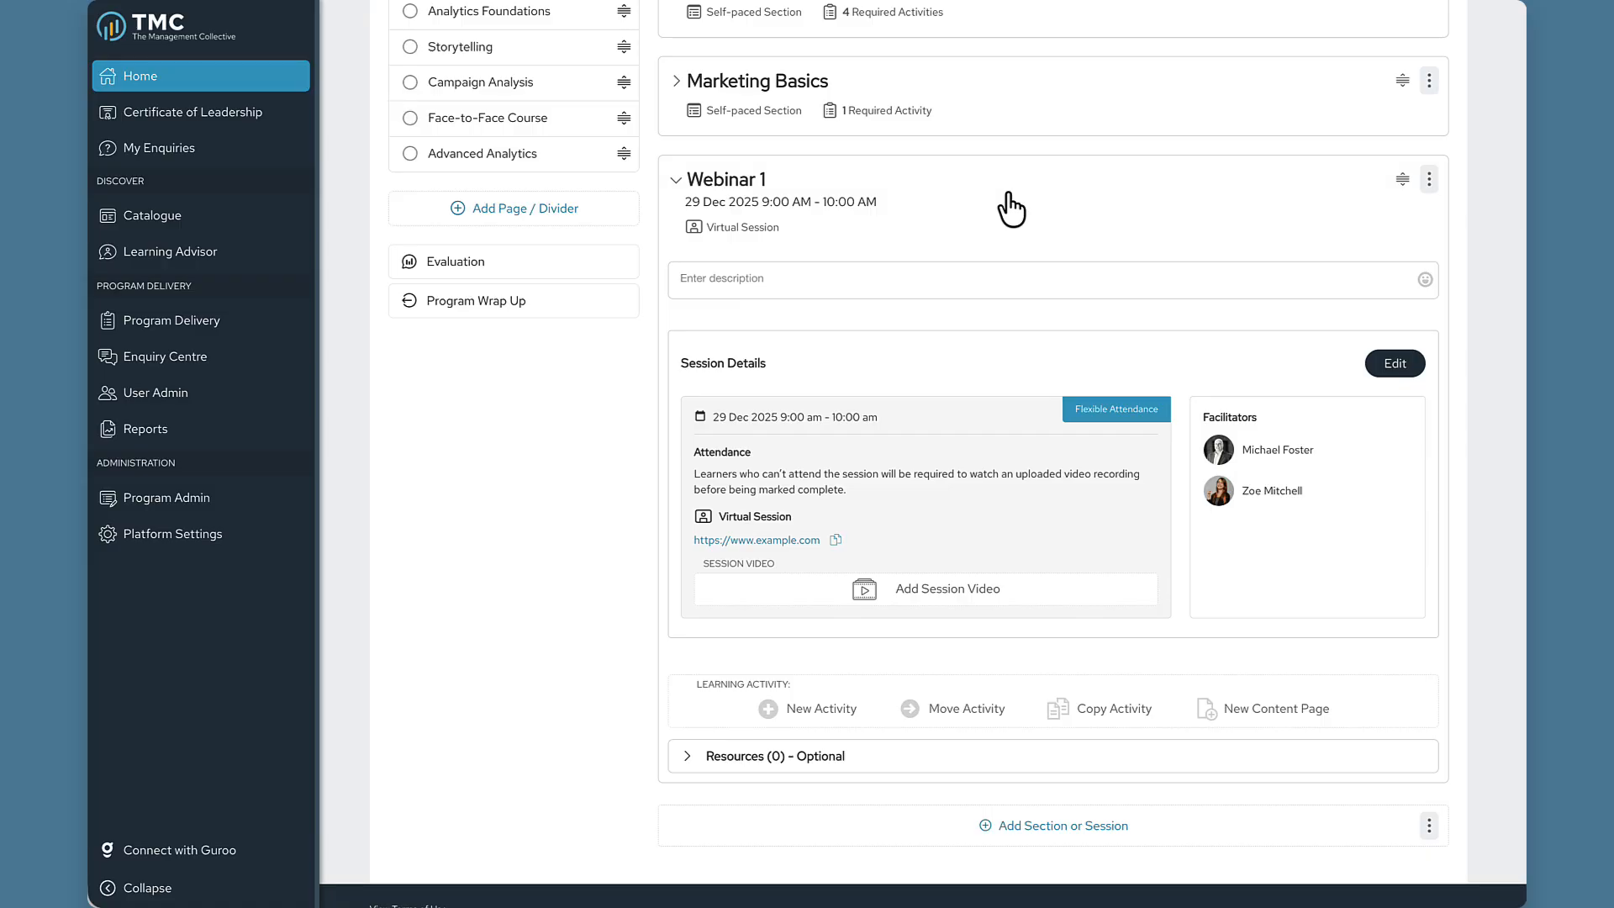
{"action": "scroll", "coordinate": [996, 253], "scroll_direction": "up", "scroll_amount": 1}
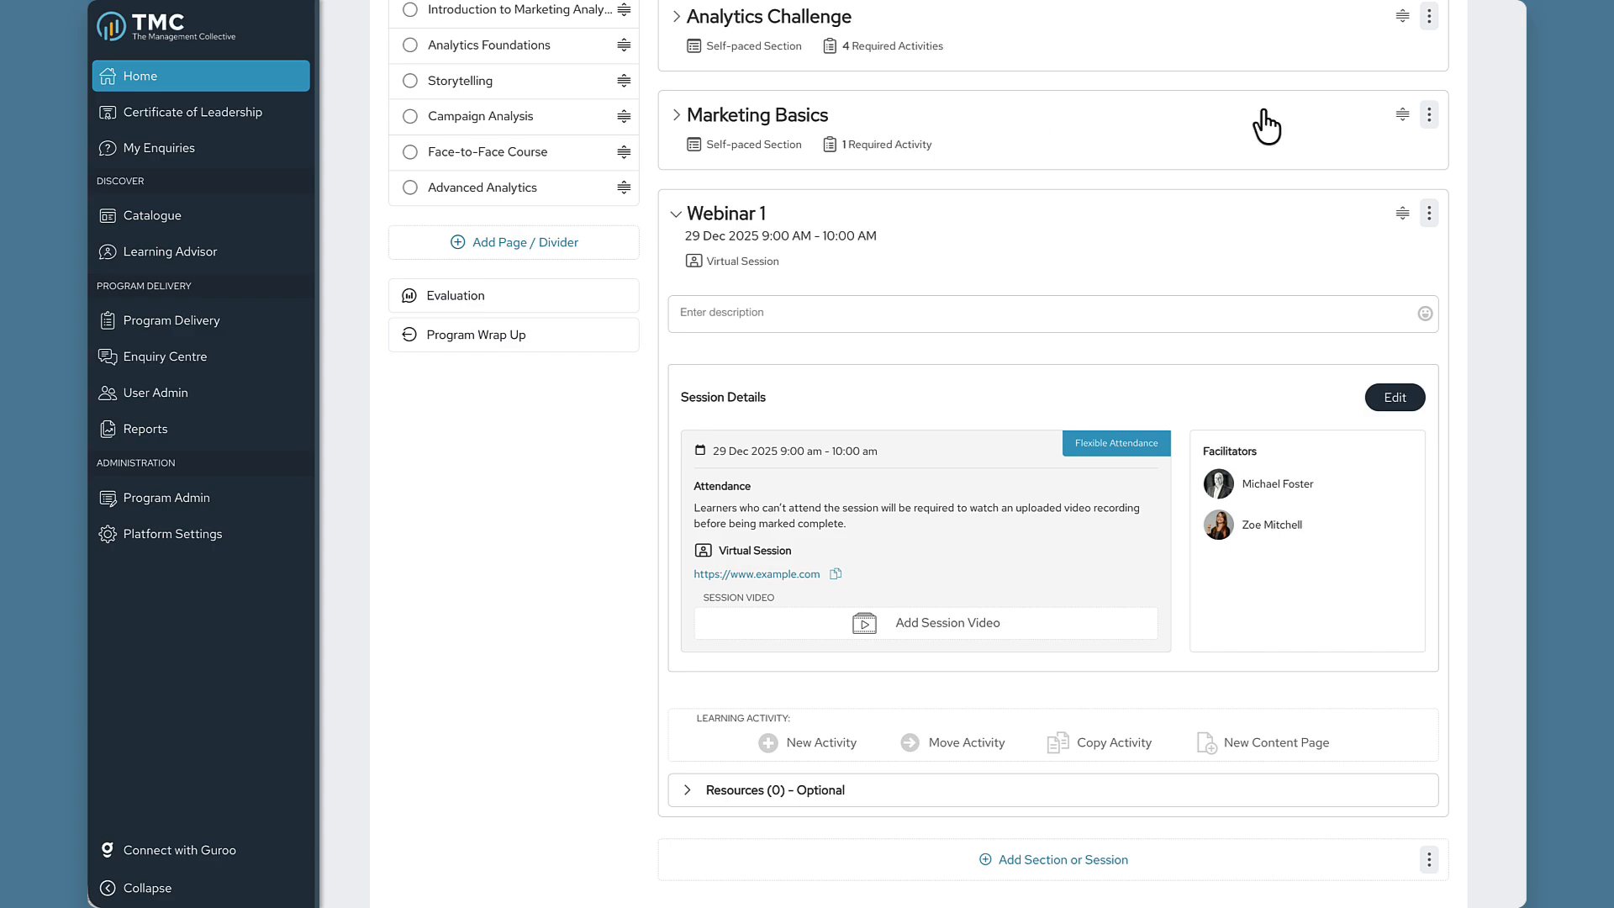
Edit the Marketing Basics section and make it available to specific learners.
{"action": "left_click", "coordinate": [1431, 118]}
{"action": "left_click", "coordinate": [1399, 173]}
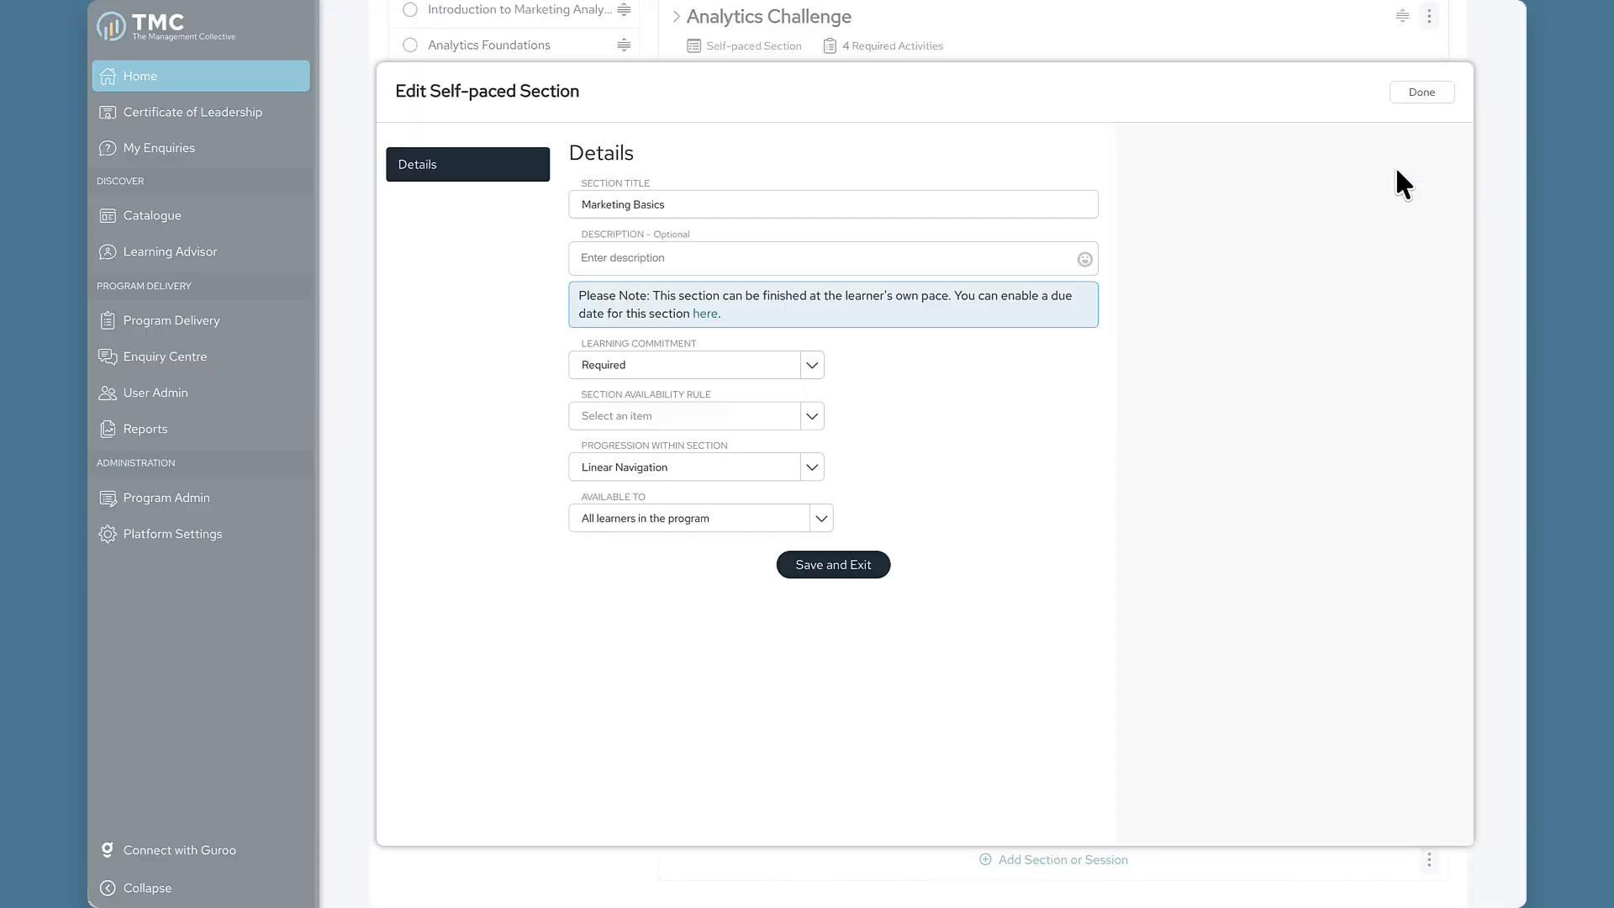
{"action": "left_click", "coordinate": [759, 523]}
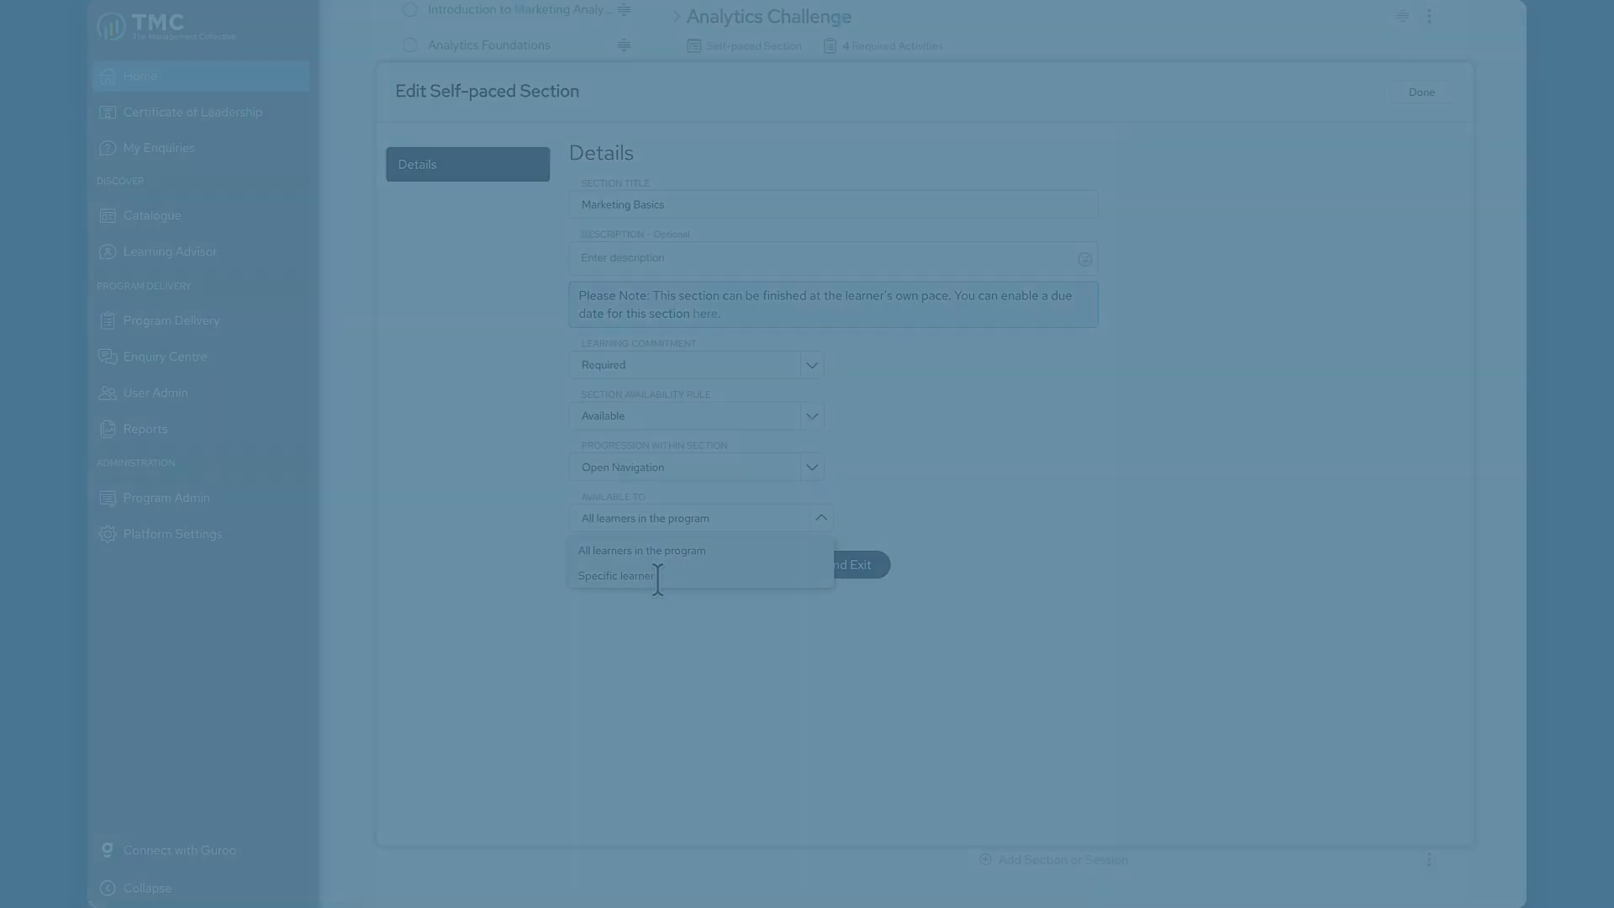
{"action": "left_click", "coordinate": [656, 577]}
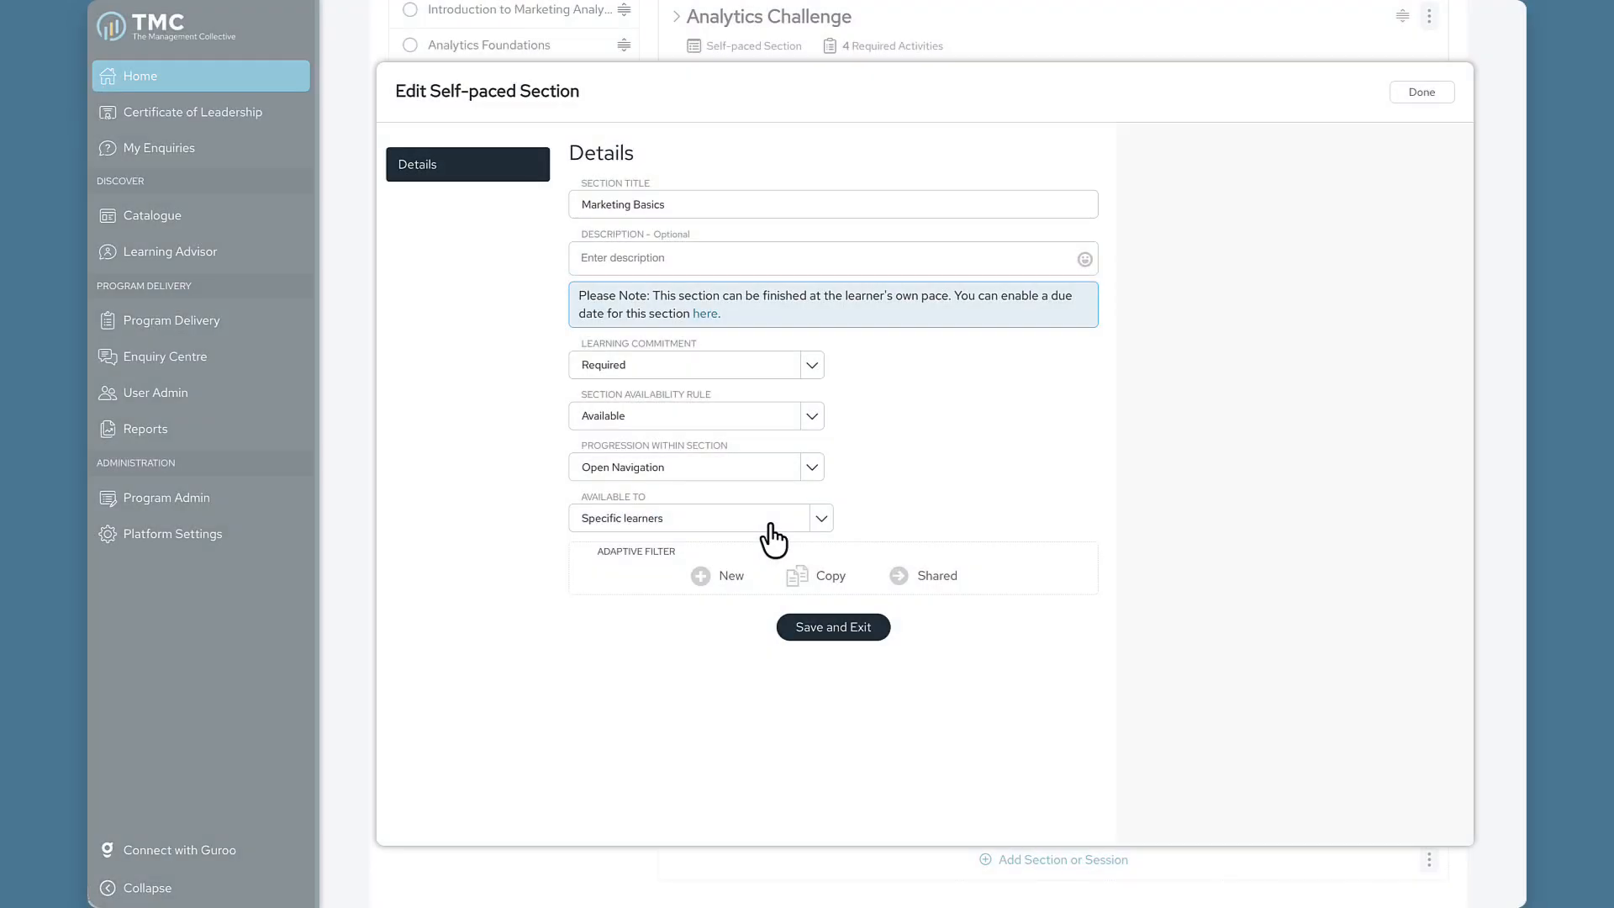
Create a new shared adaptive filter named 'Group 1'.
{"action": "left_click", "coordinate": [721, 576]}
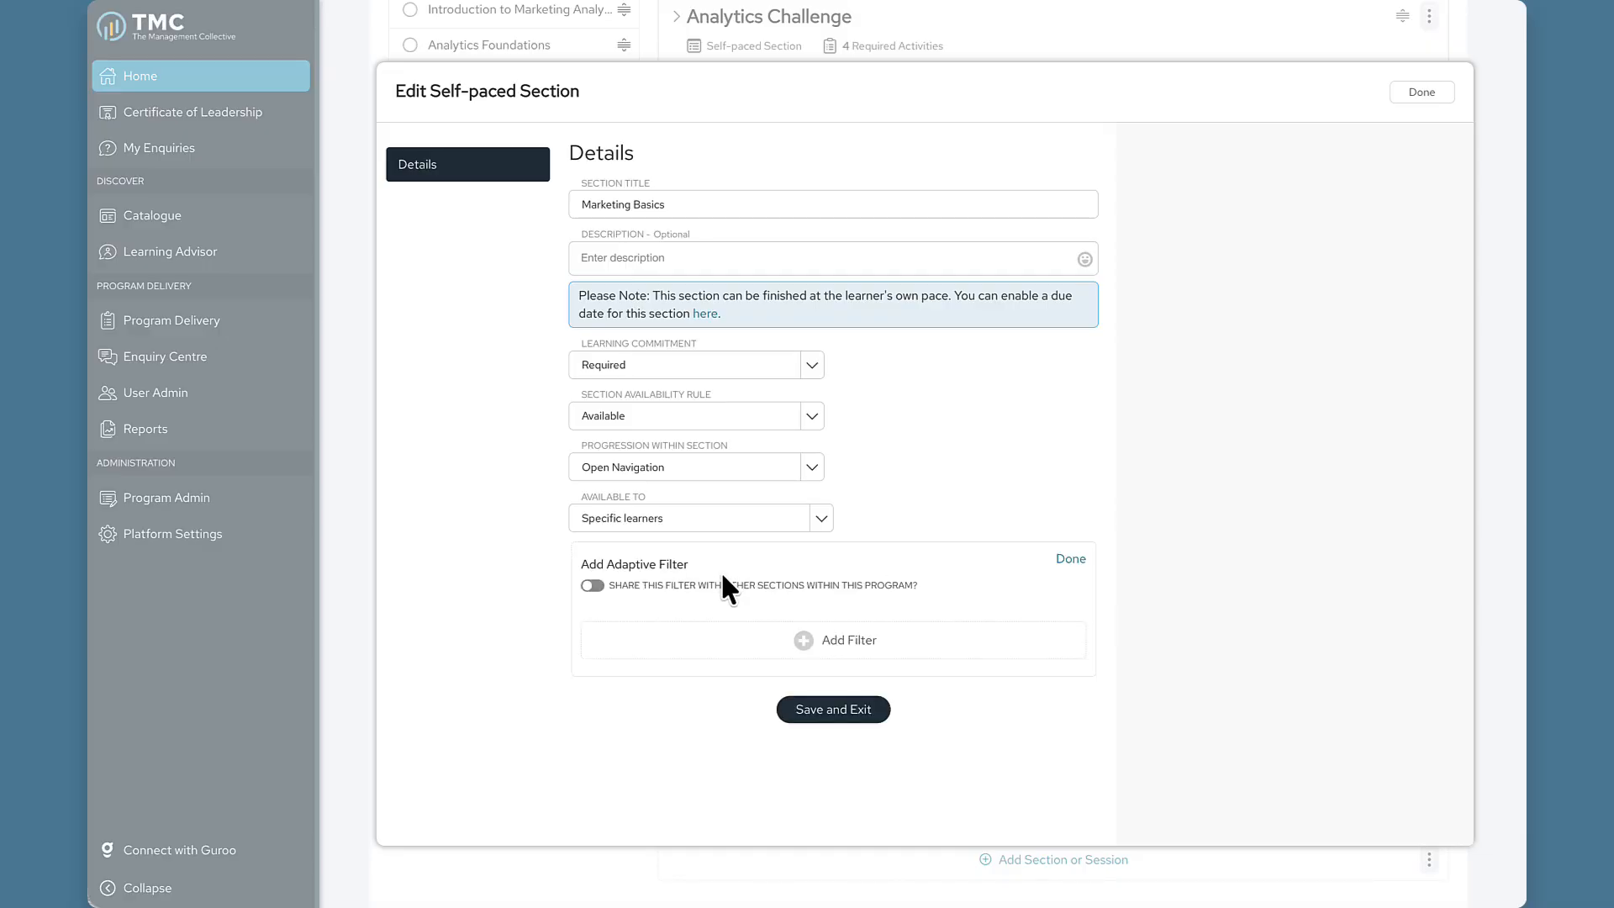
{"action": "left_click", "coordinate": [593, 586]}
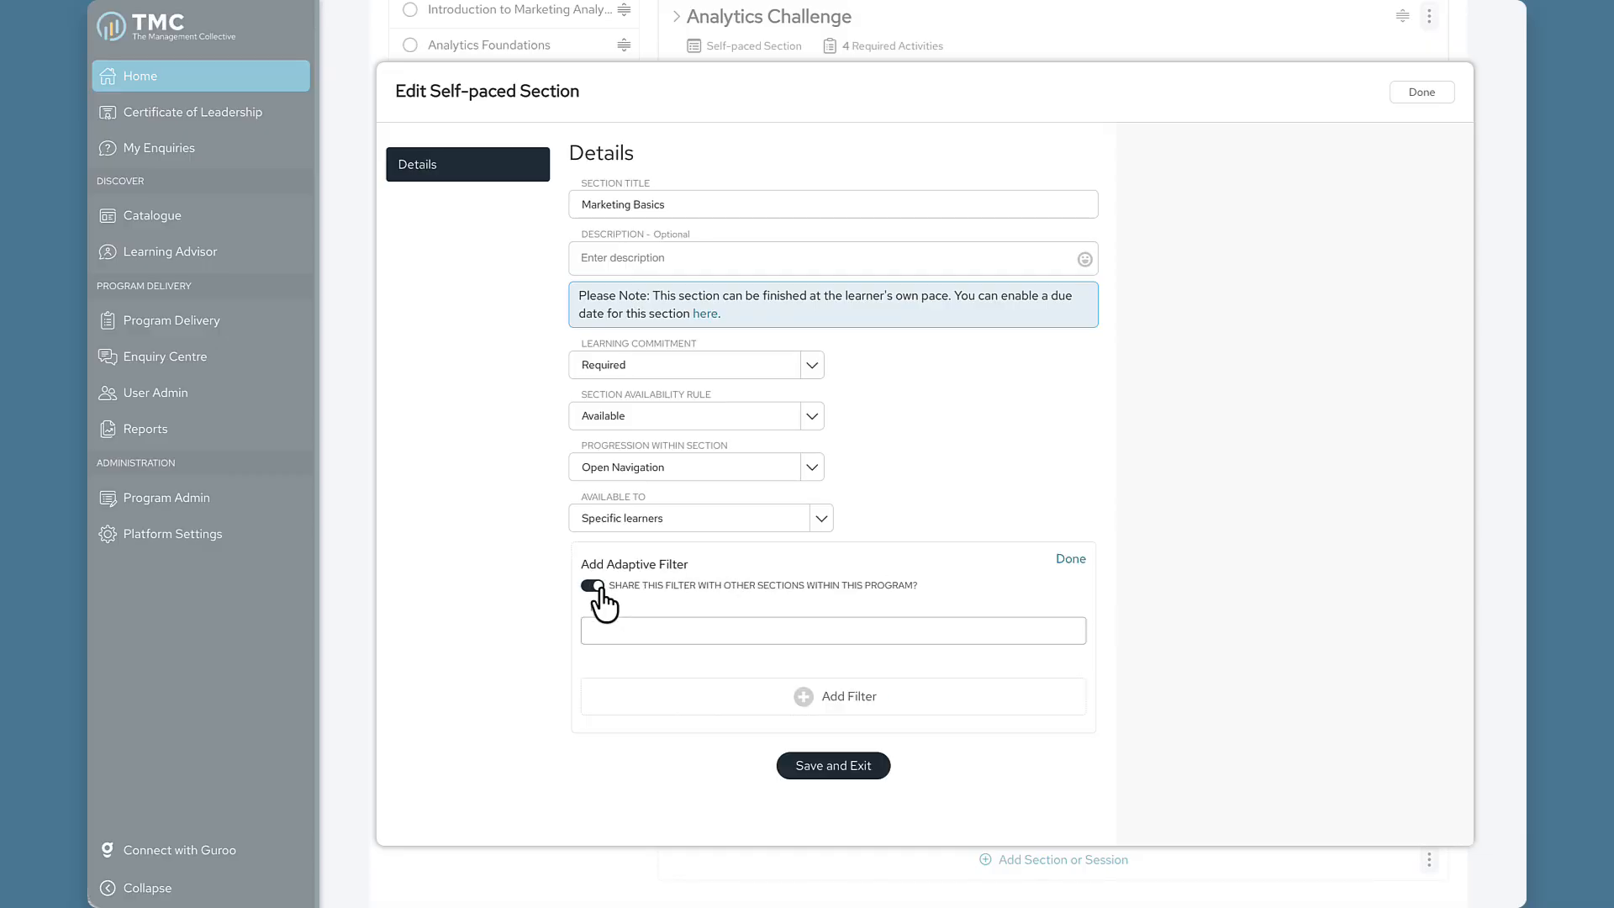
{"action": "left_click", "coordinate": [703, 630]}
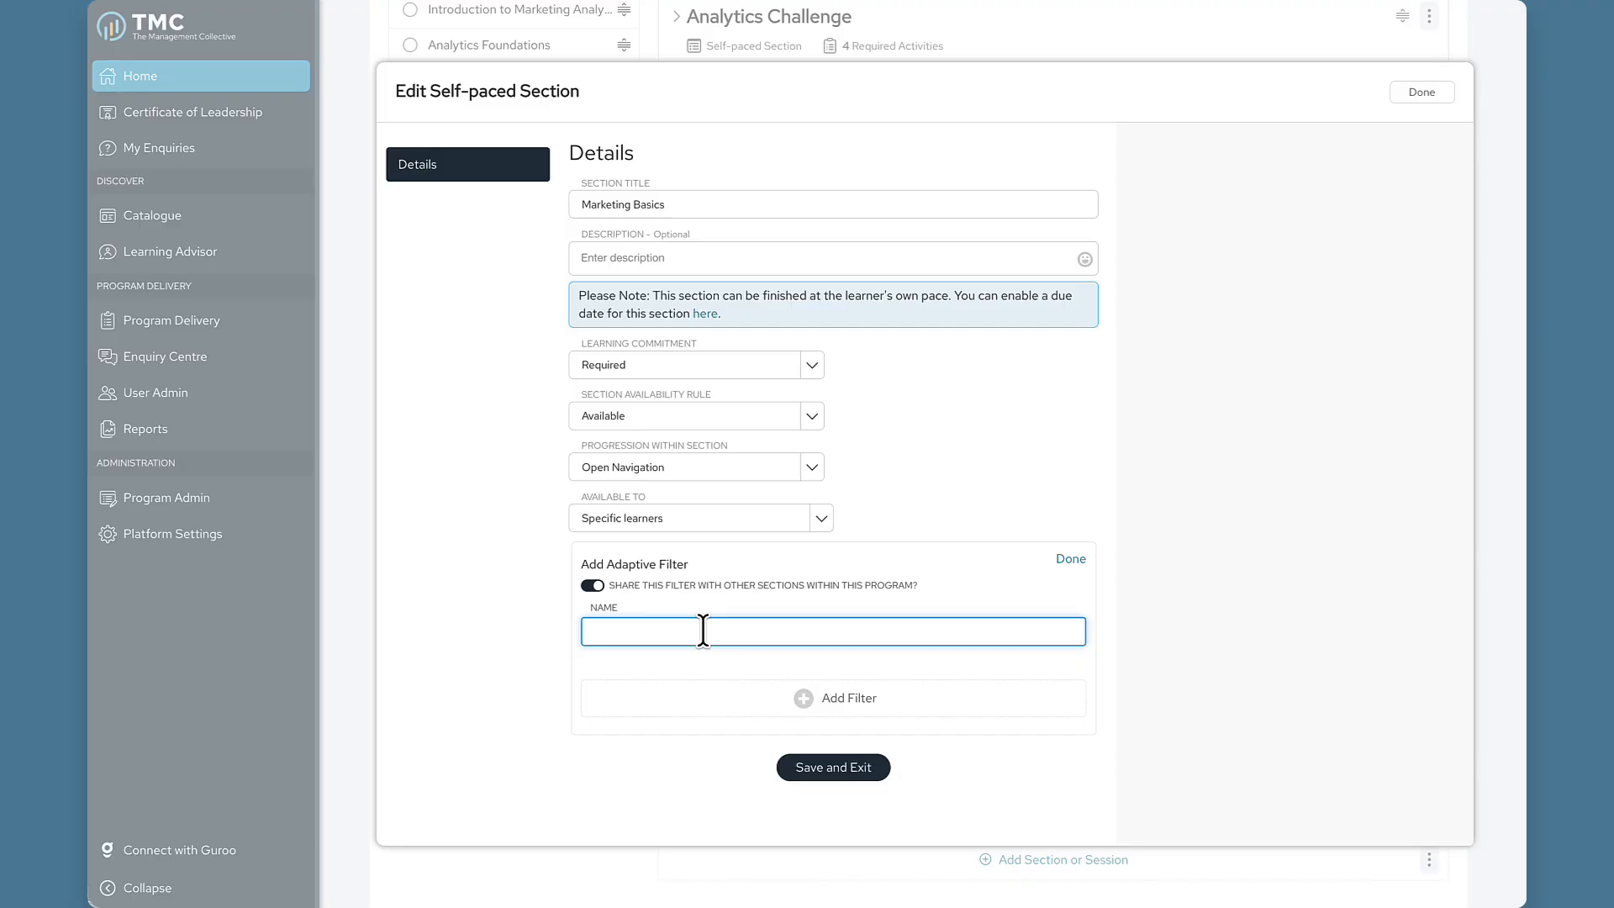
{"action": "type", "text": "Group 1"}
Add a filter criterion targeting learners in Activity Groups > Group 1.
{"action": "left_click", "coordinate": [827, 698]}
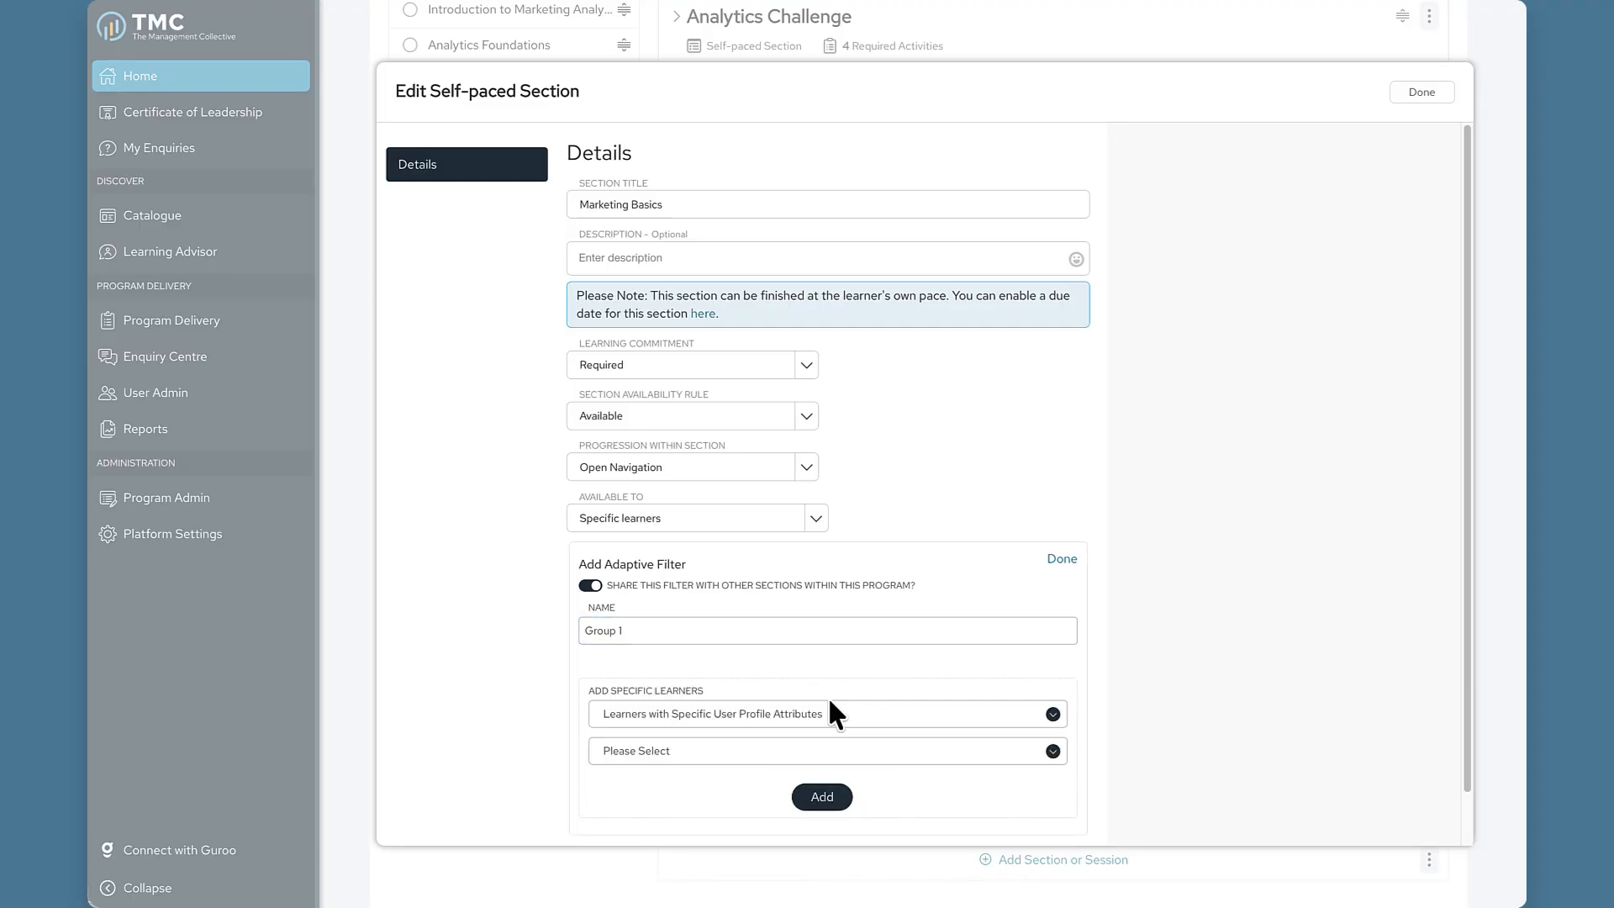
{"action": "left_click", "coordinate": [858, 715]}
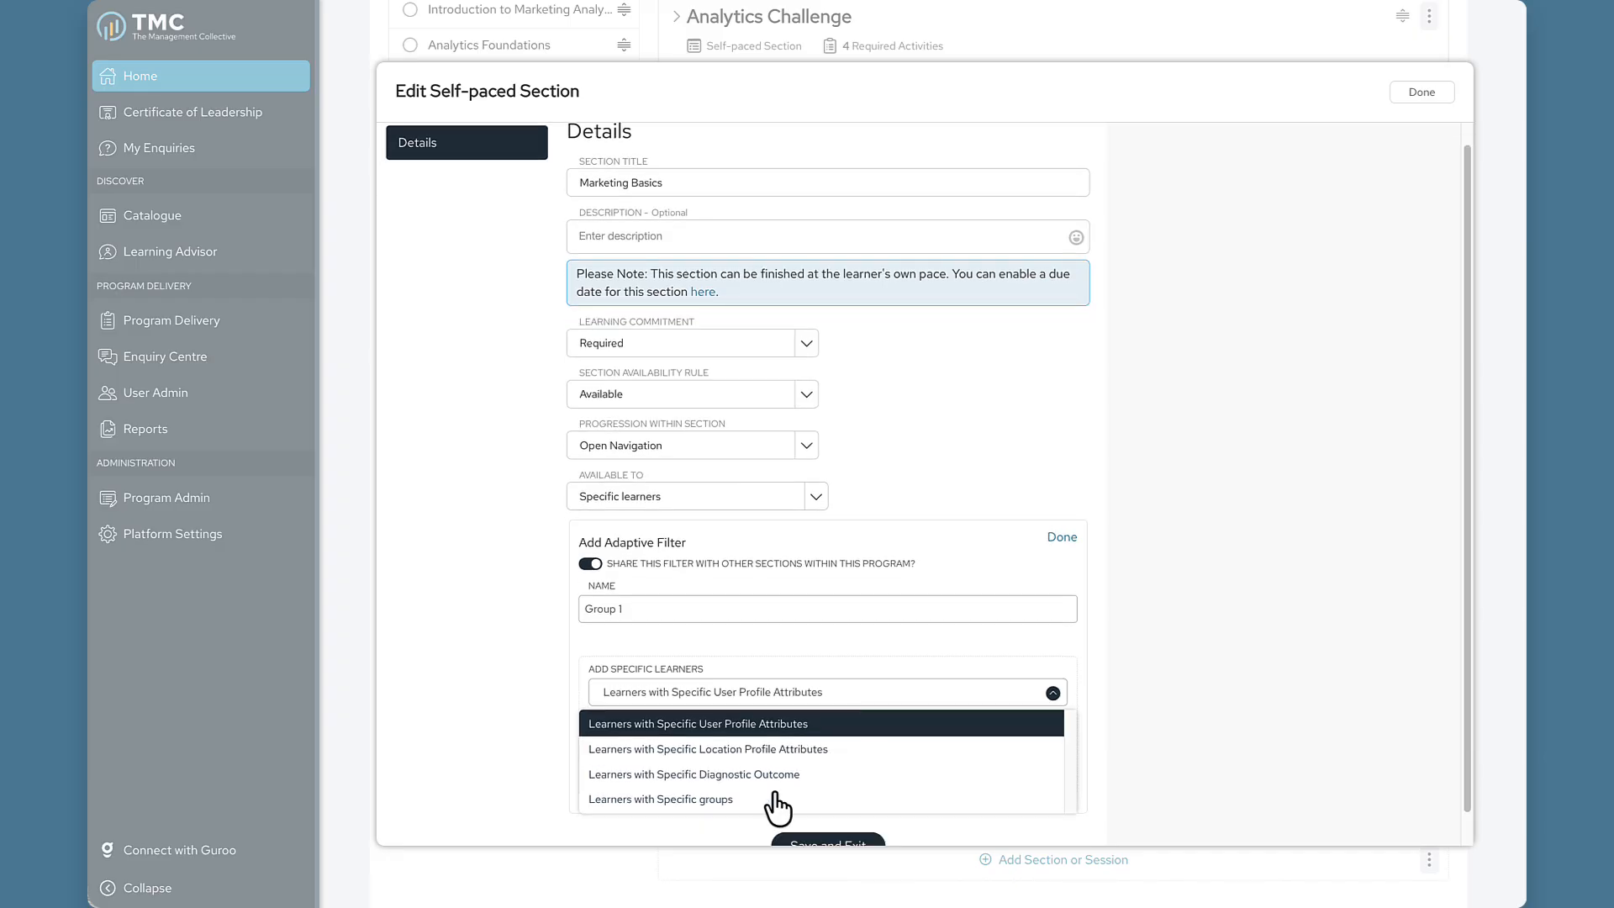
{"action": "left_click", "coordinate": [761, 799]}
{"action": "left_click", "coordinate": [762, 732]}
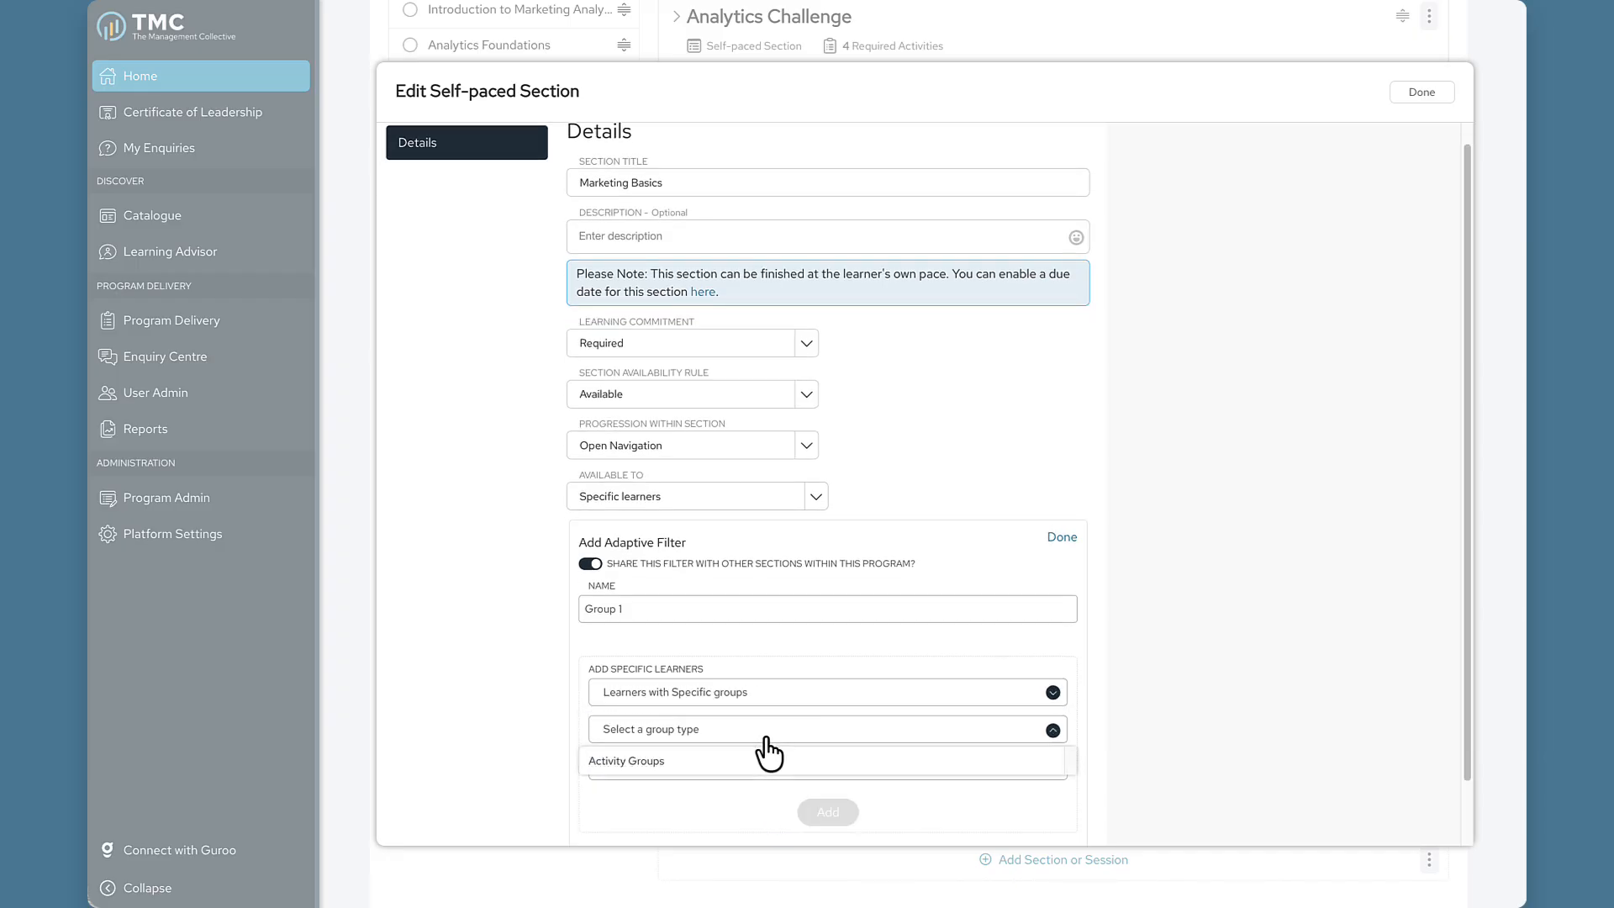
{"action": "left_click", "coordinate": [767, 765]}
{"action": "left_click", "coordinate": [761, 769]}
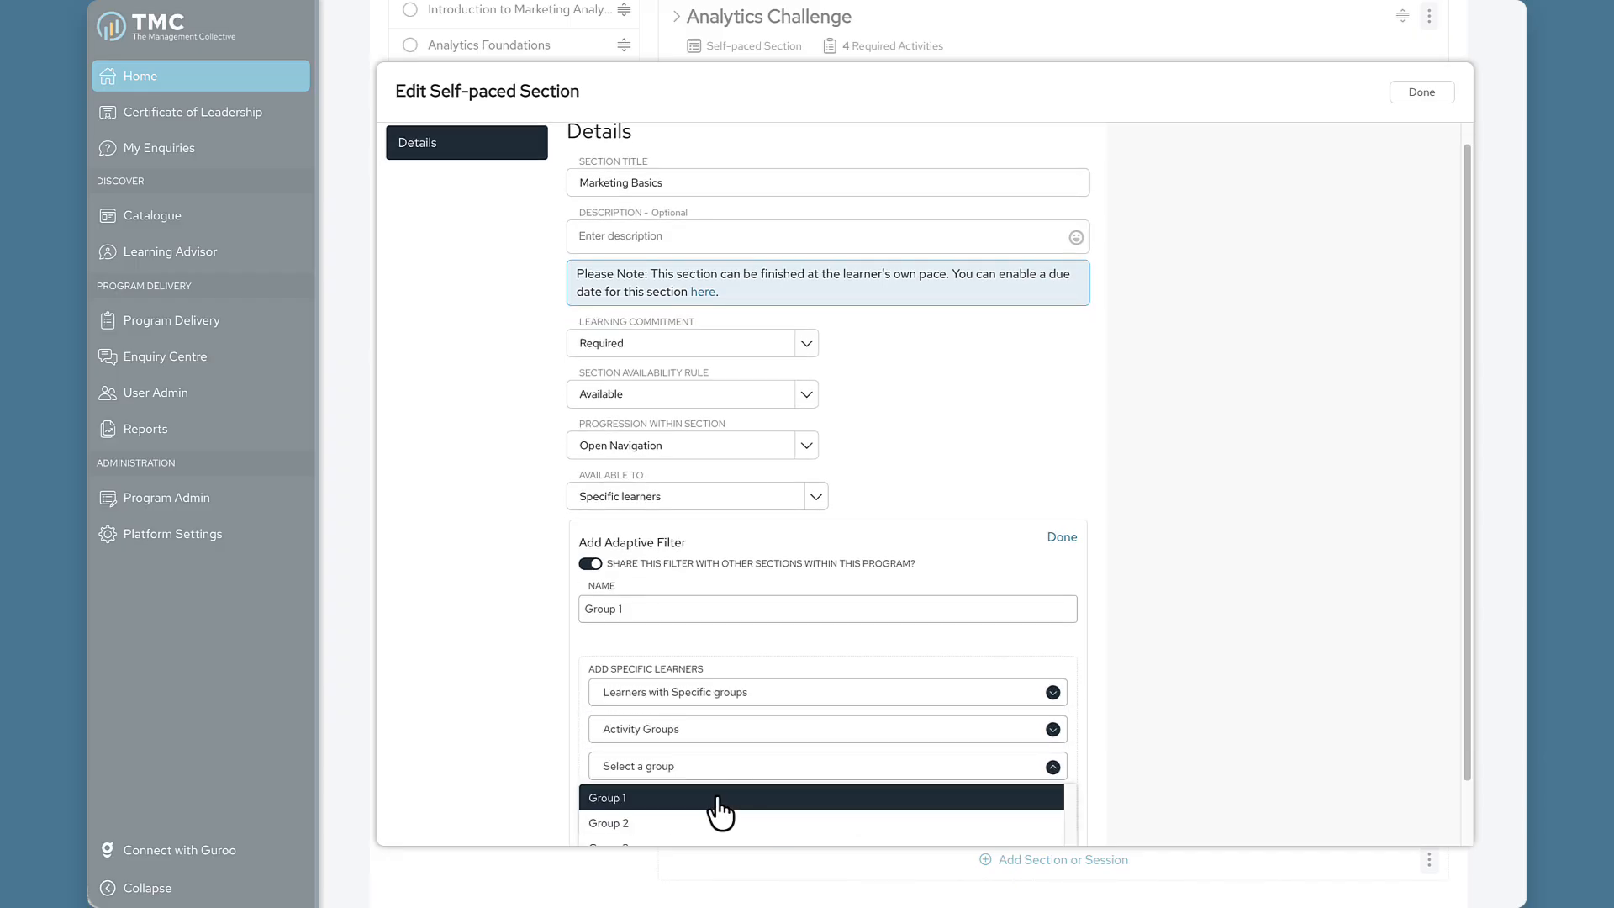
{"action": "left_click", "coordinate": [721, 795]}
{"action": "scroll", "coordinate": [731, 790], "scroll_direction": "down", "scroll_amount": 1}
{"action": "left_click", "coordinate": [819, 786]}
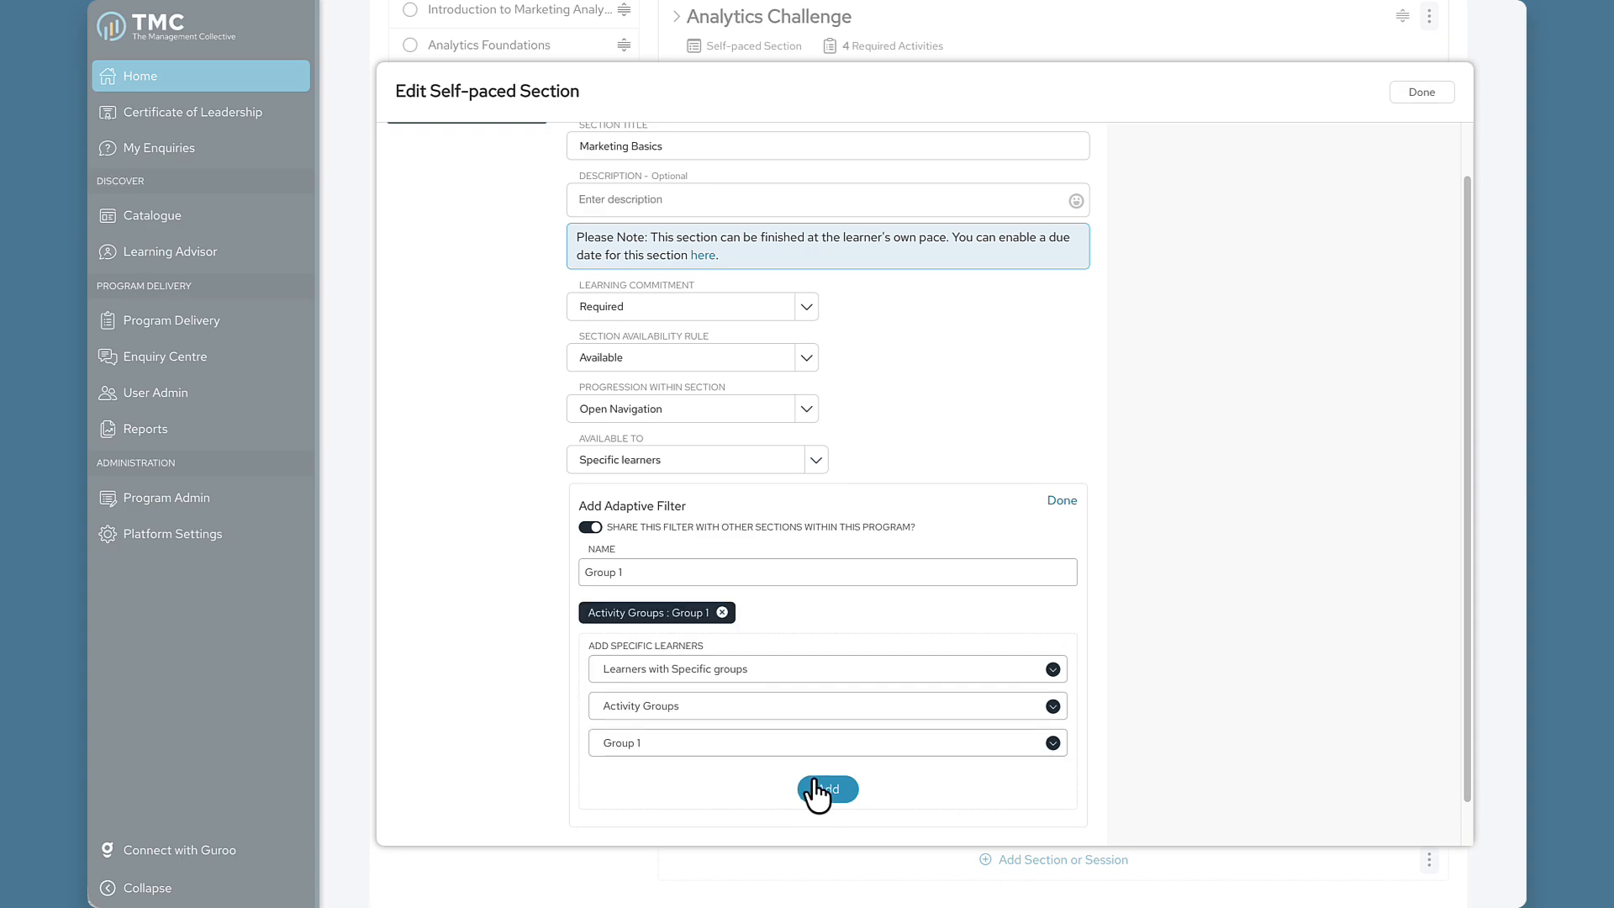
Save and exit the section settings, then expand Marketing Basics.
{"action": "scroll", "coordinate": [985, 769], "scroll_direction": "down", "scroll_amount": 1}
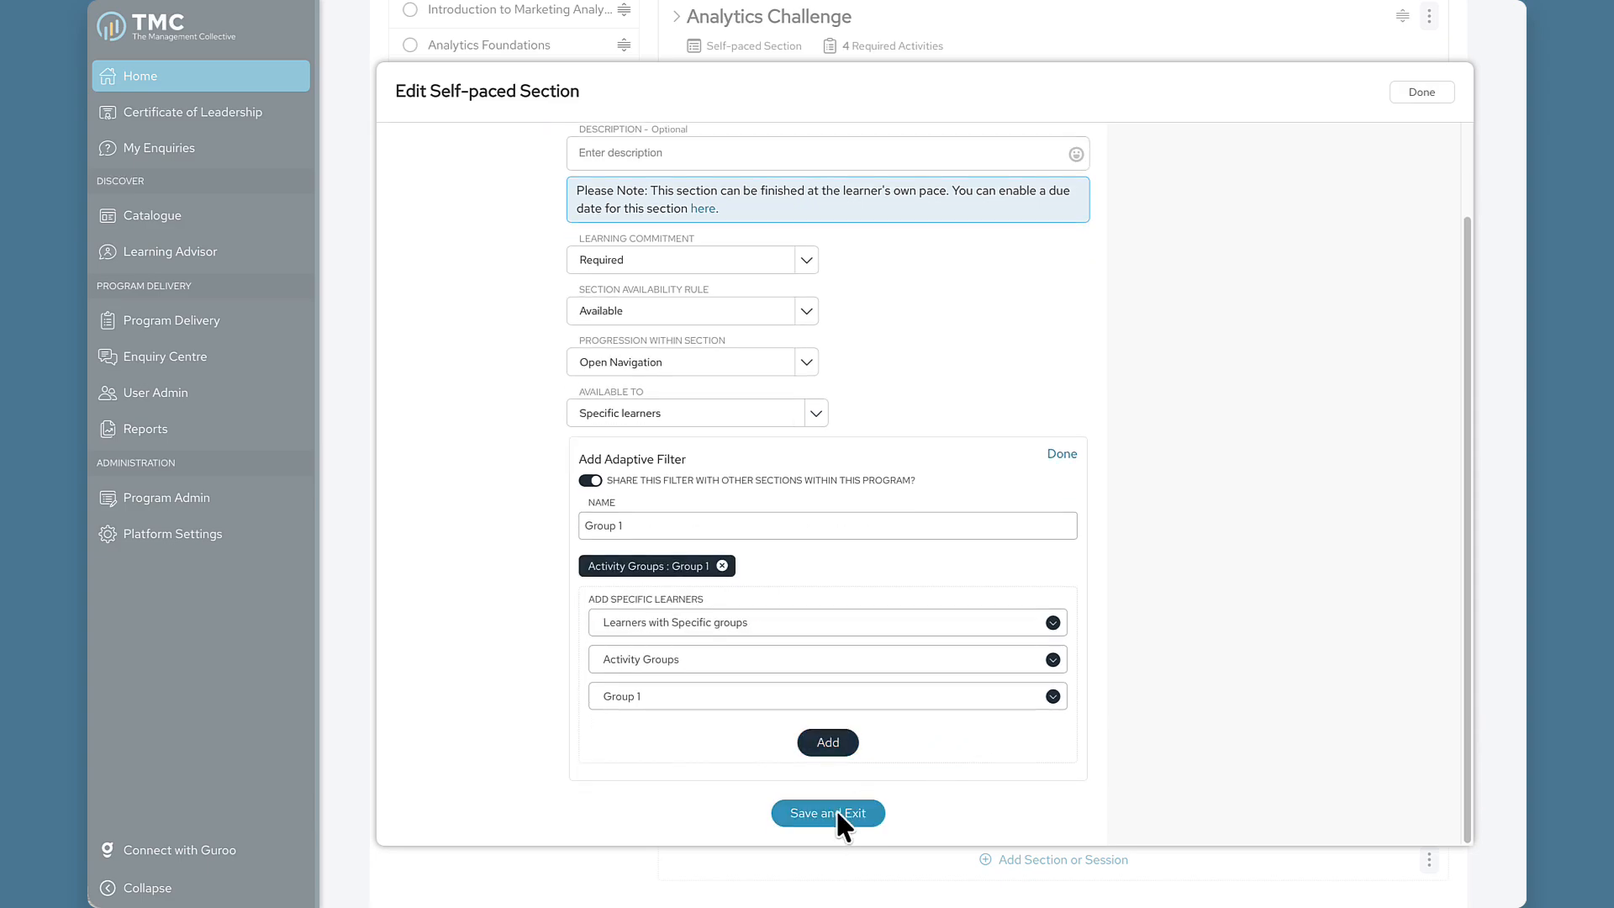
{"action": "left_click", "coordinate": [838, 812]}
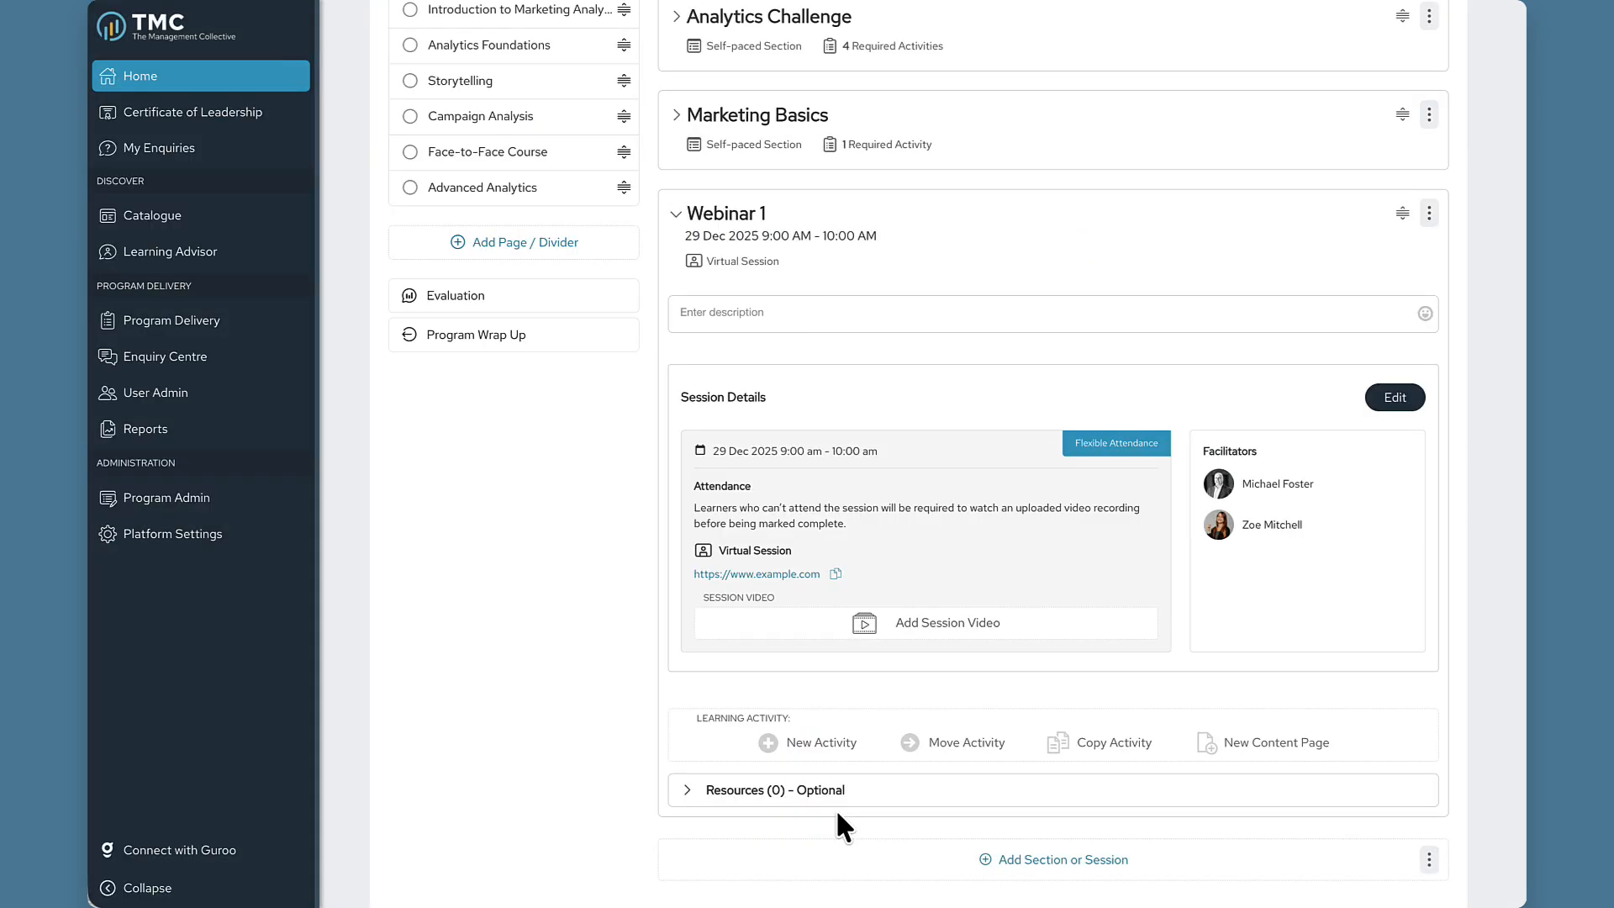
{"action": "left_click", "coordinate": [697, 118]}
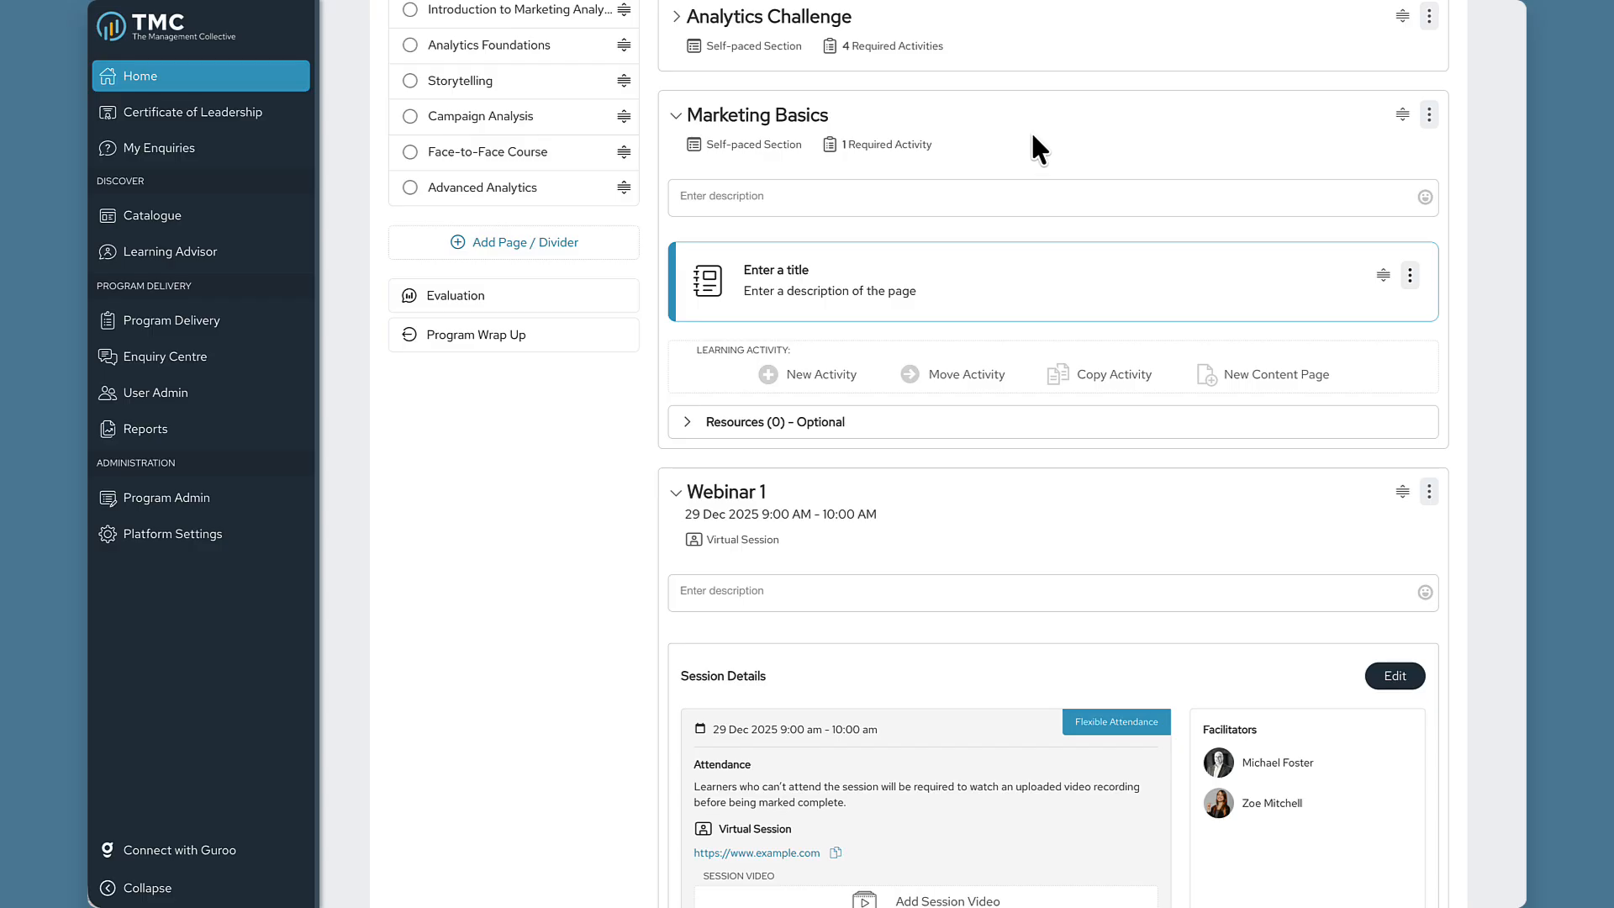
Collapse Marketing Basics and start a new post addressed to Activity Groups, Group 2.
{"action": "left_click", "coordinate": [674, 117]}
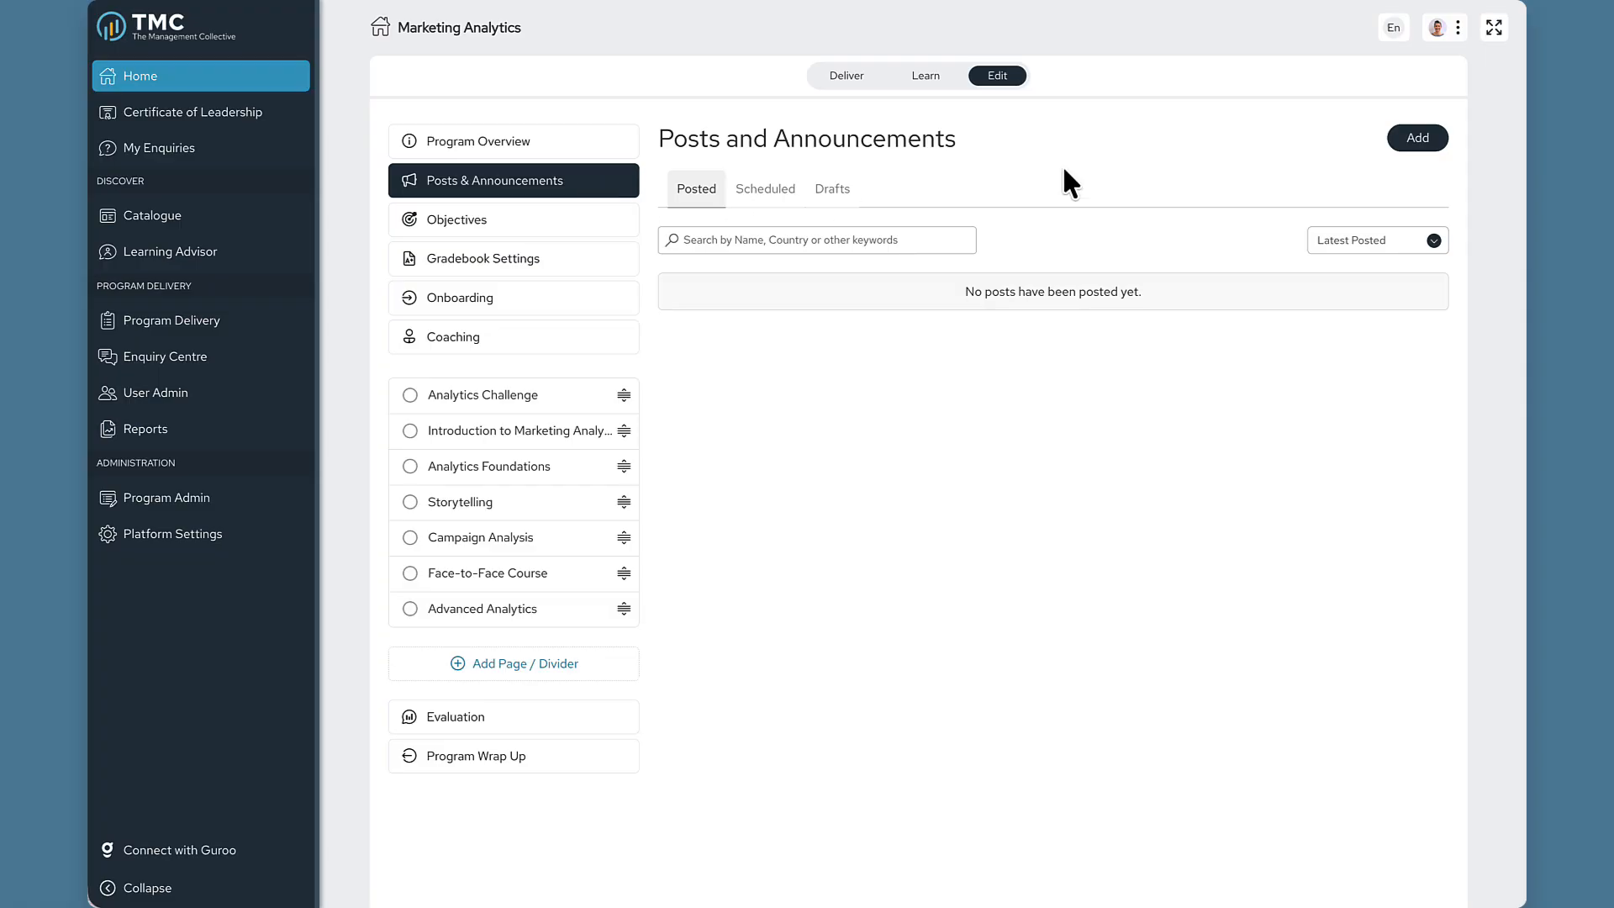
{"action": "left_click", "coordinate": [1412, 139]}
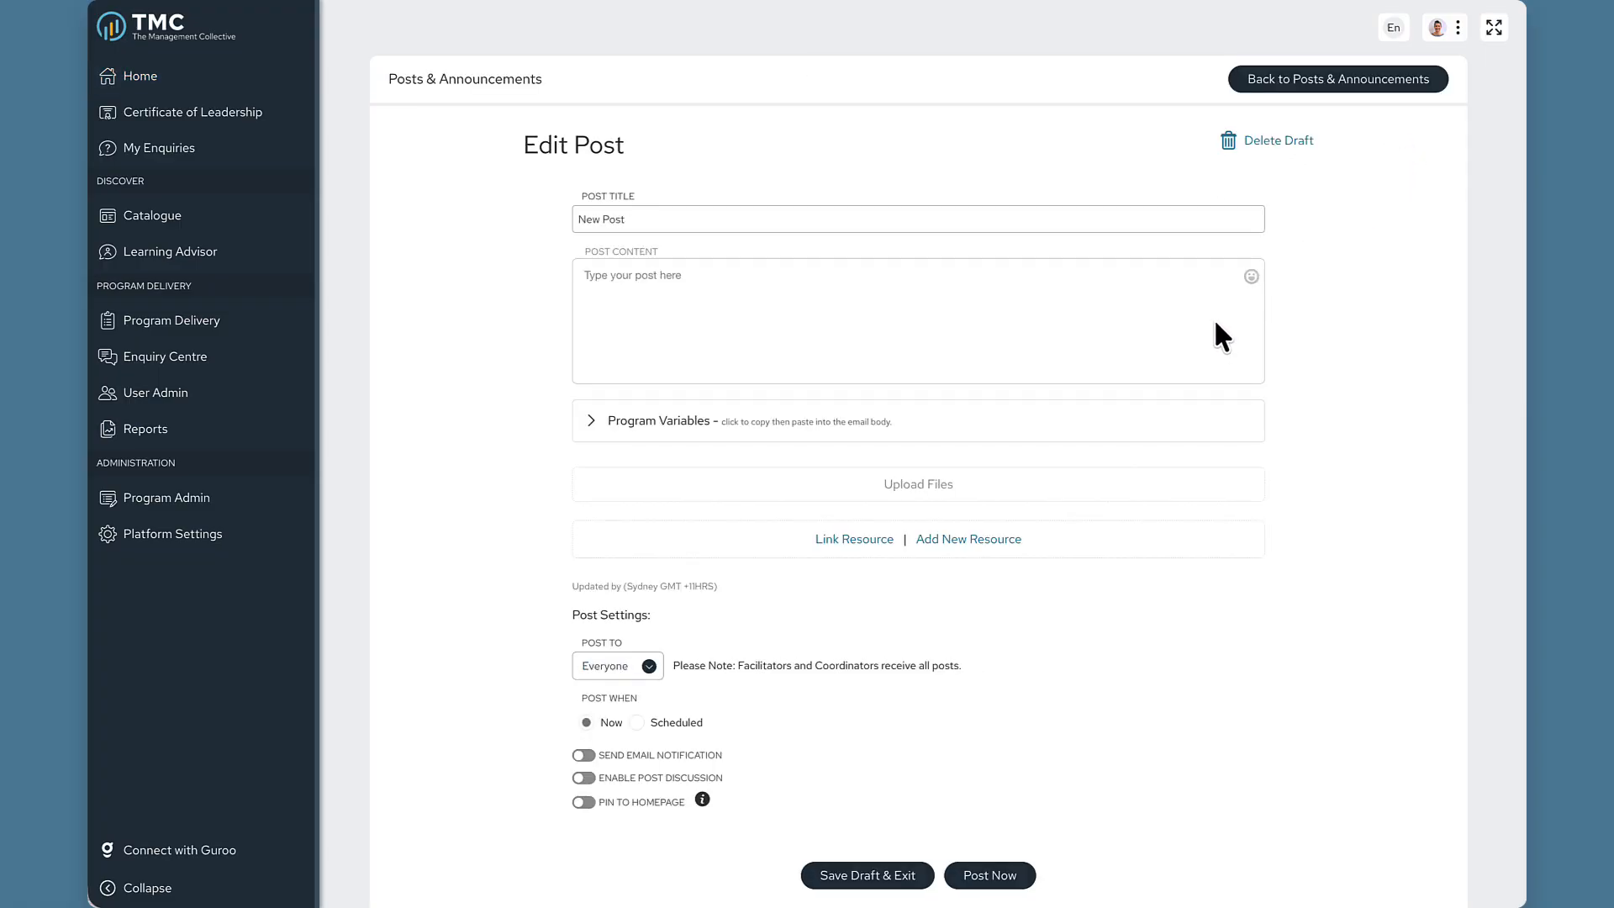
{"action": "left_click", "coordinate": [650, 670]}
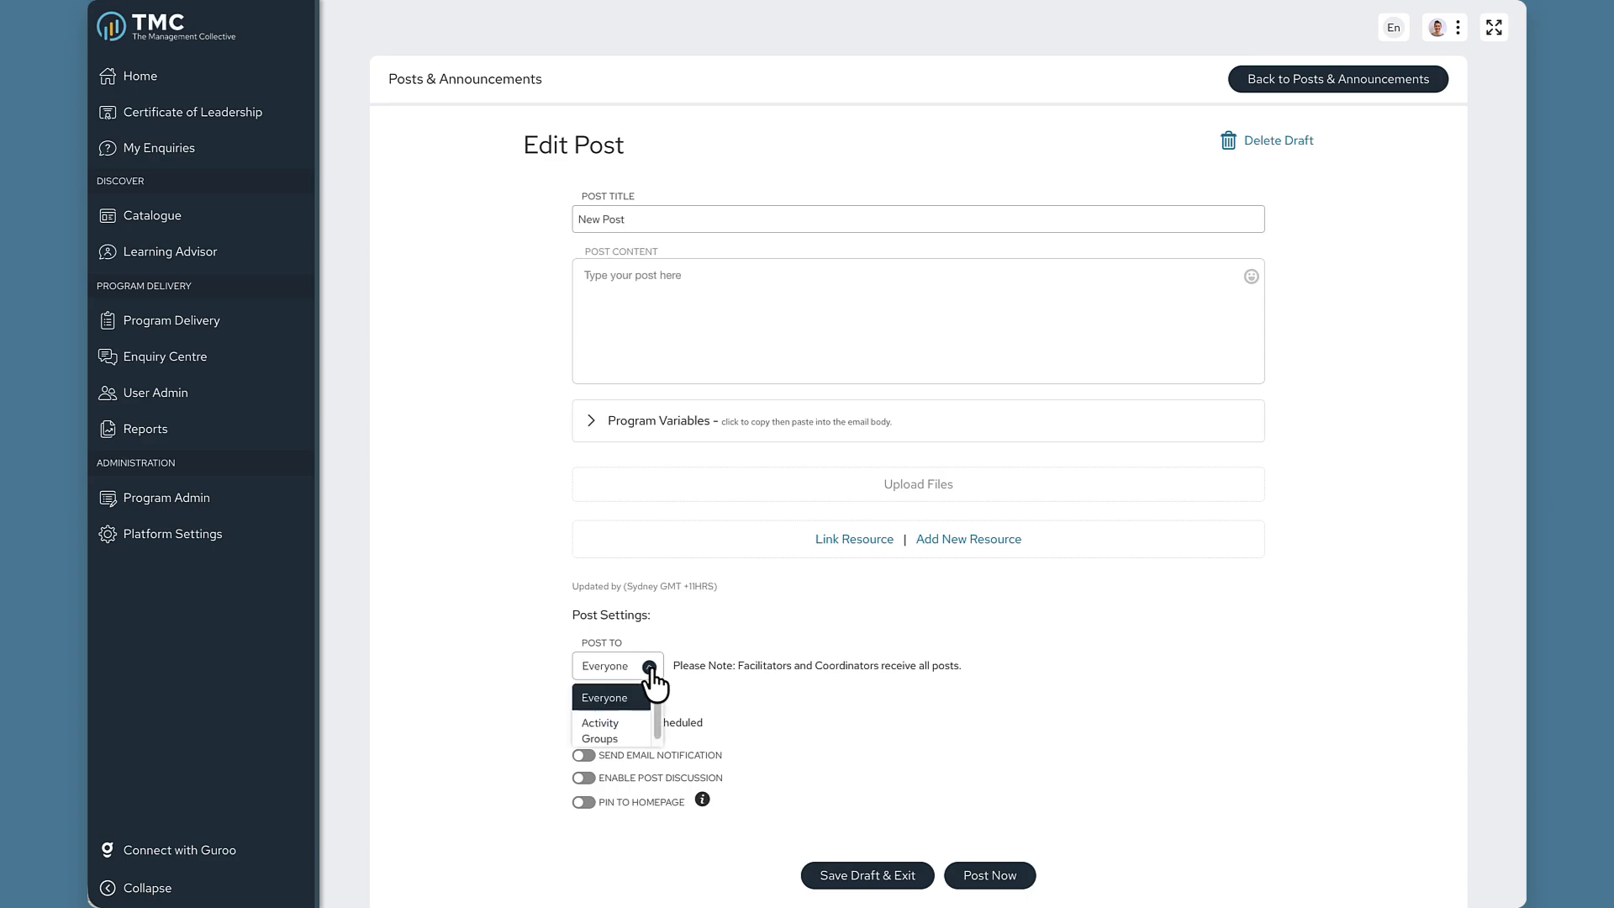
{"action": "left_click", "coordinate": [613, 736]}
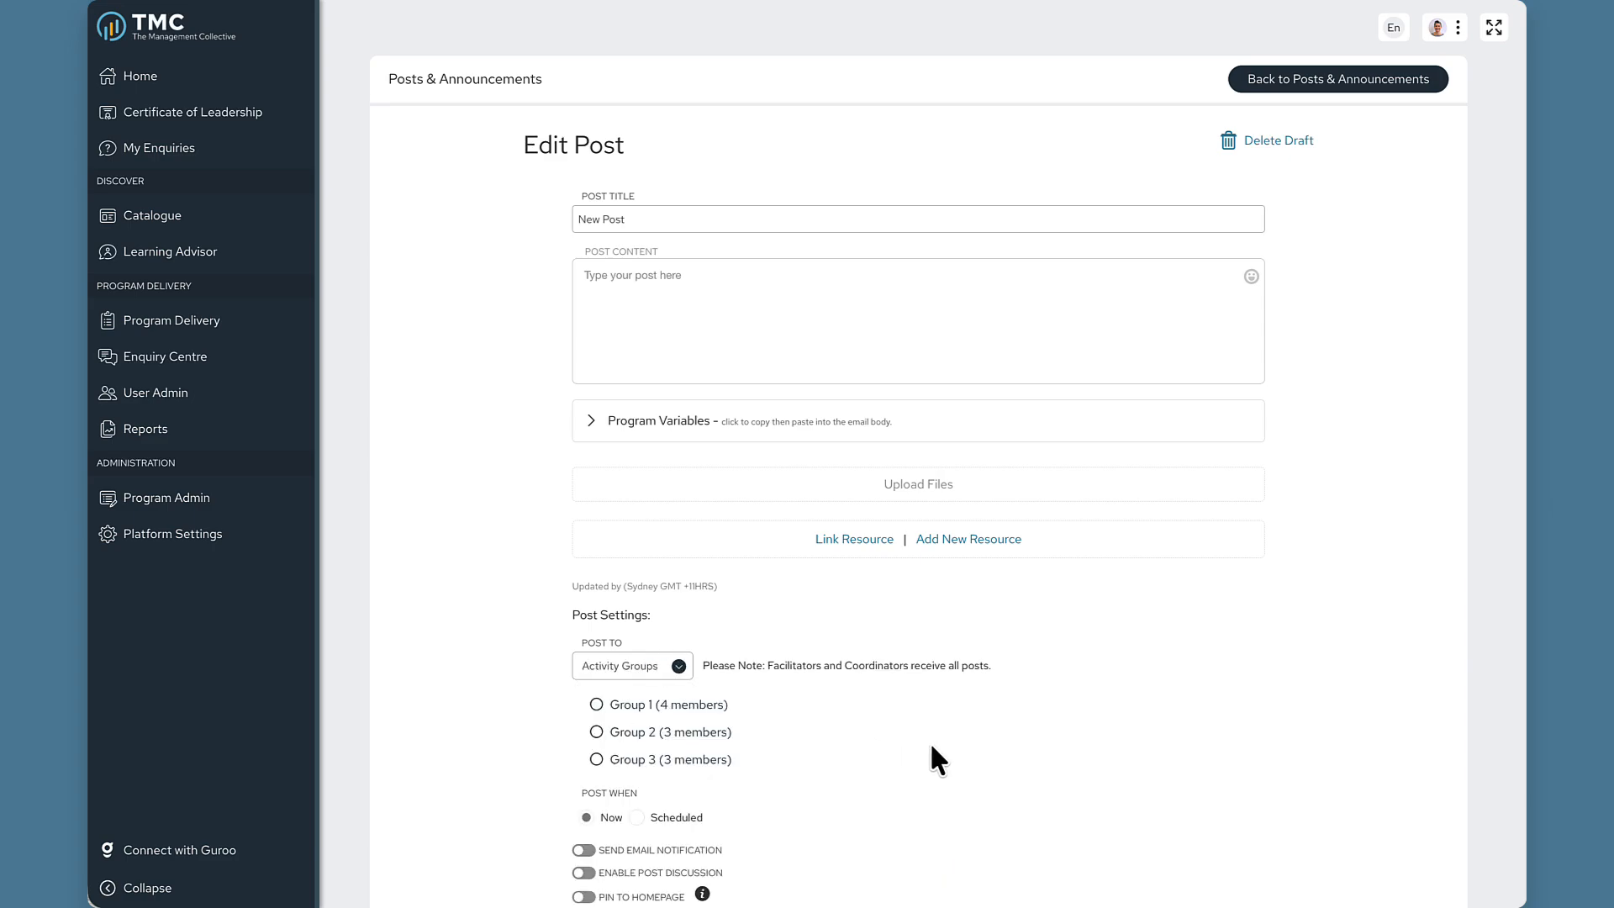
{"action": "left_click", "coordinate": [631, 733]}
Look over the post form and go back to Posts and Announcements without posting.
{"action": "scroll", "coordinate": [851, 736], "scroll_direction": "down", "scroll_amount": 2}
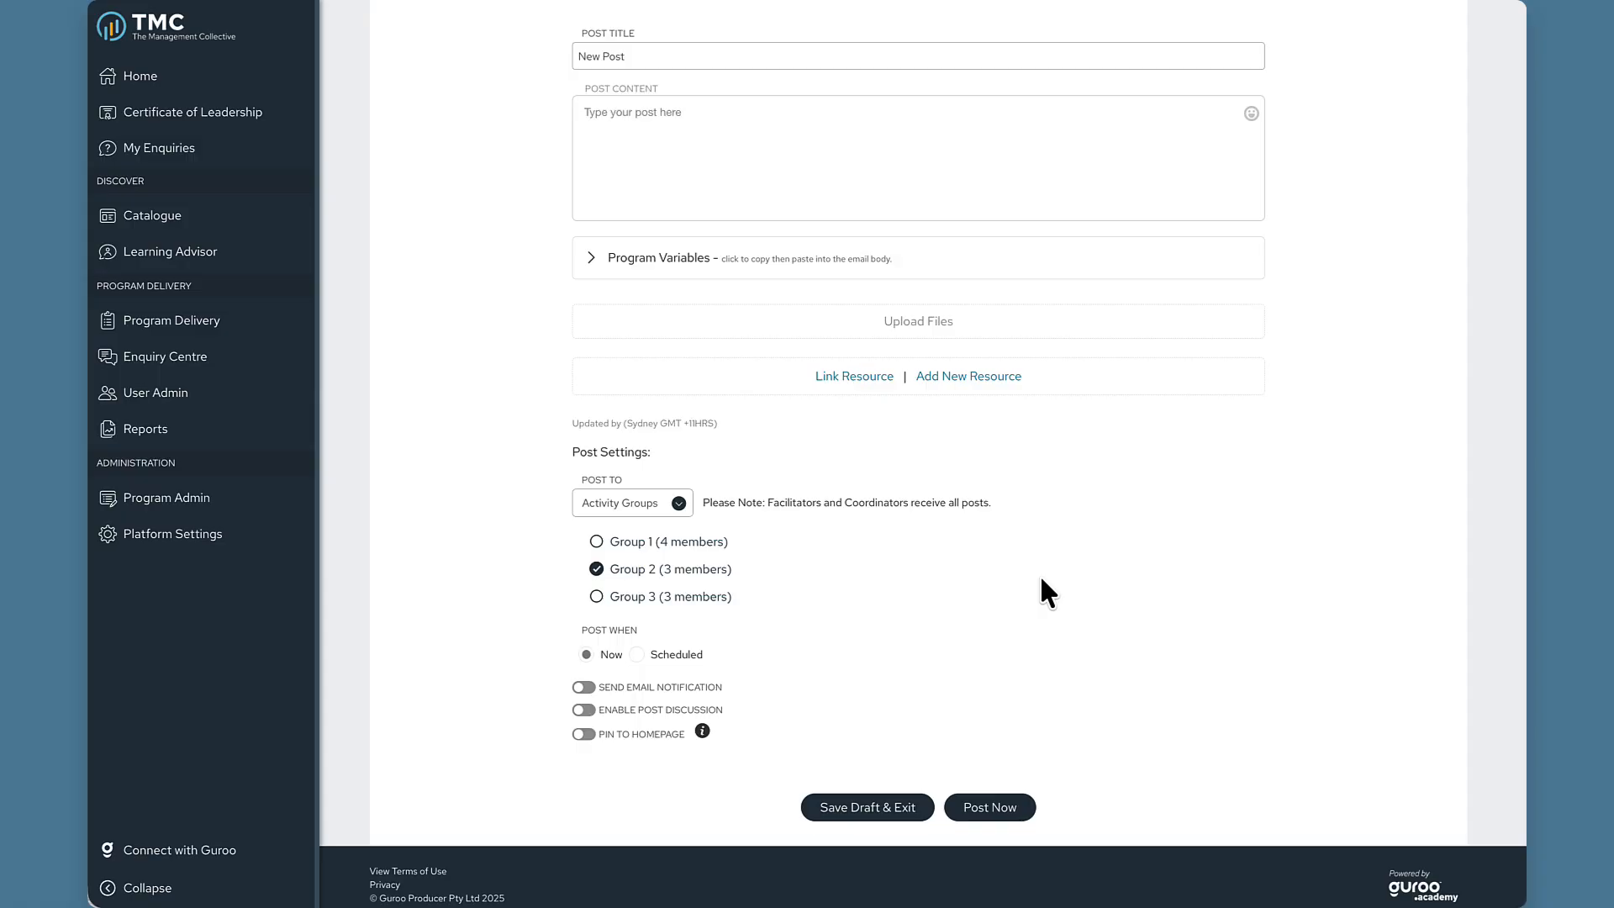
{"action": "scroll", "coordinate": [1039, 574], "scroll_direction": "up", "scroll_amount": 3}
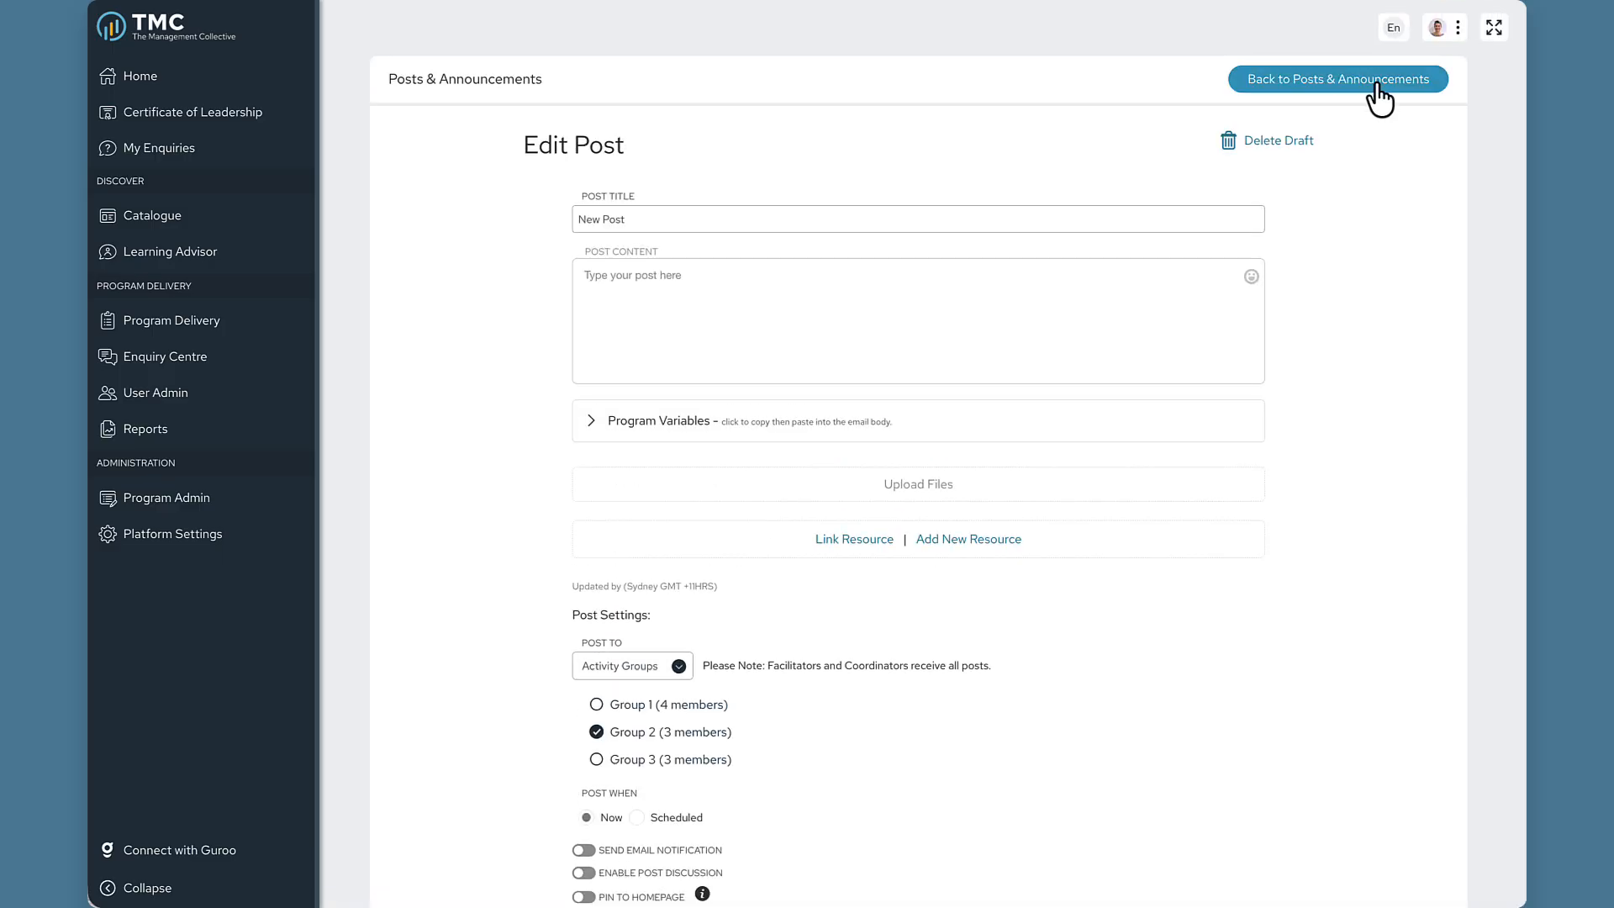
{"action": "left_click", "coordinate": [1378, 86]}
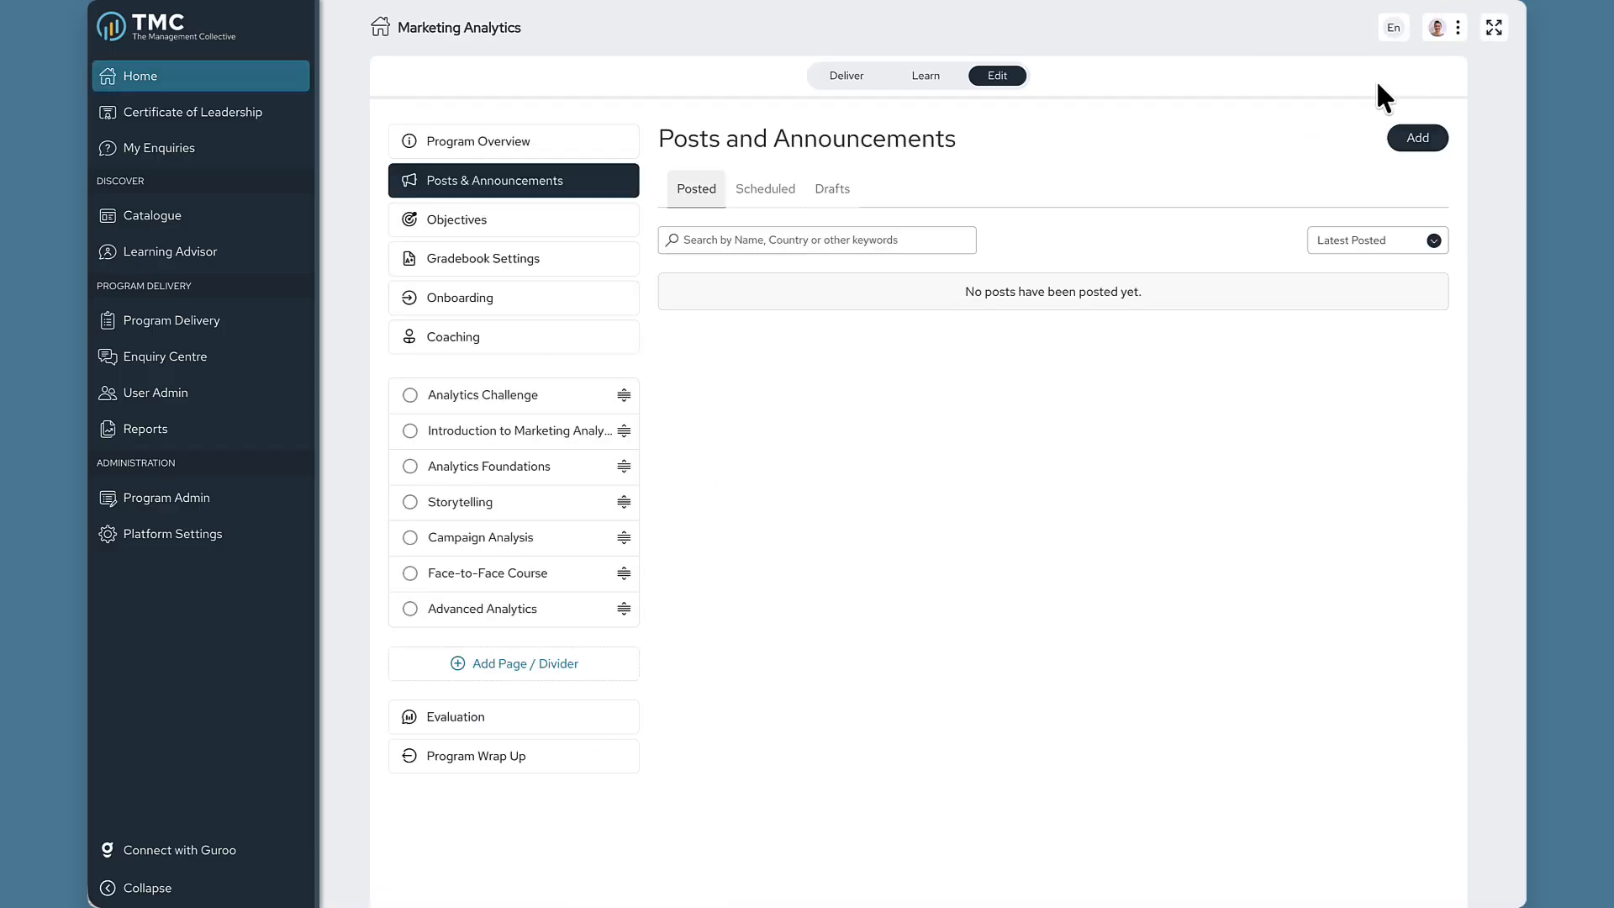
Review the Configuration tab in Program Settings, then switch to the Learn view.
{"action": "left_click", "coordinate": [593, 155]}
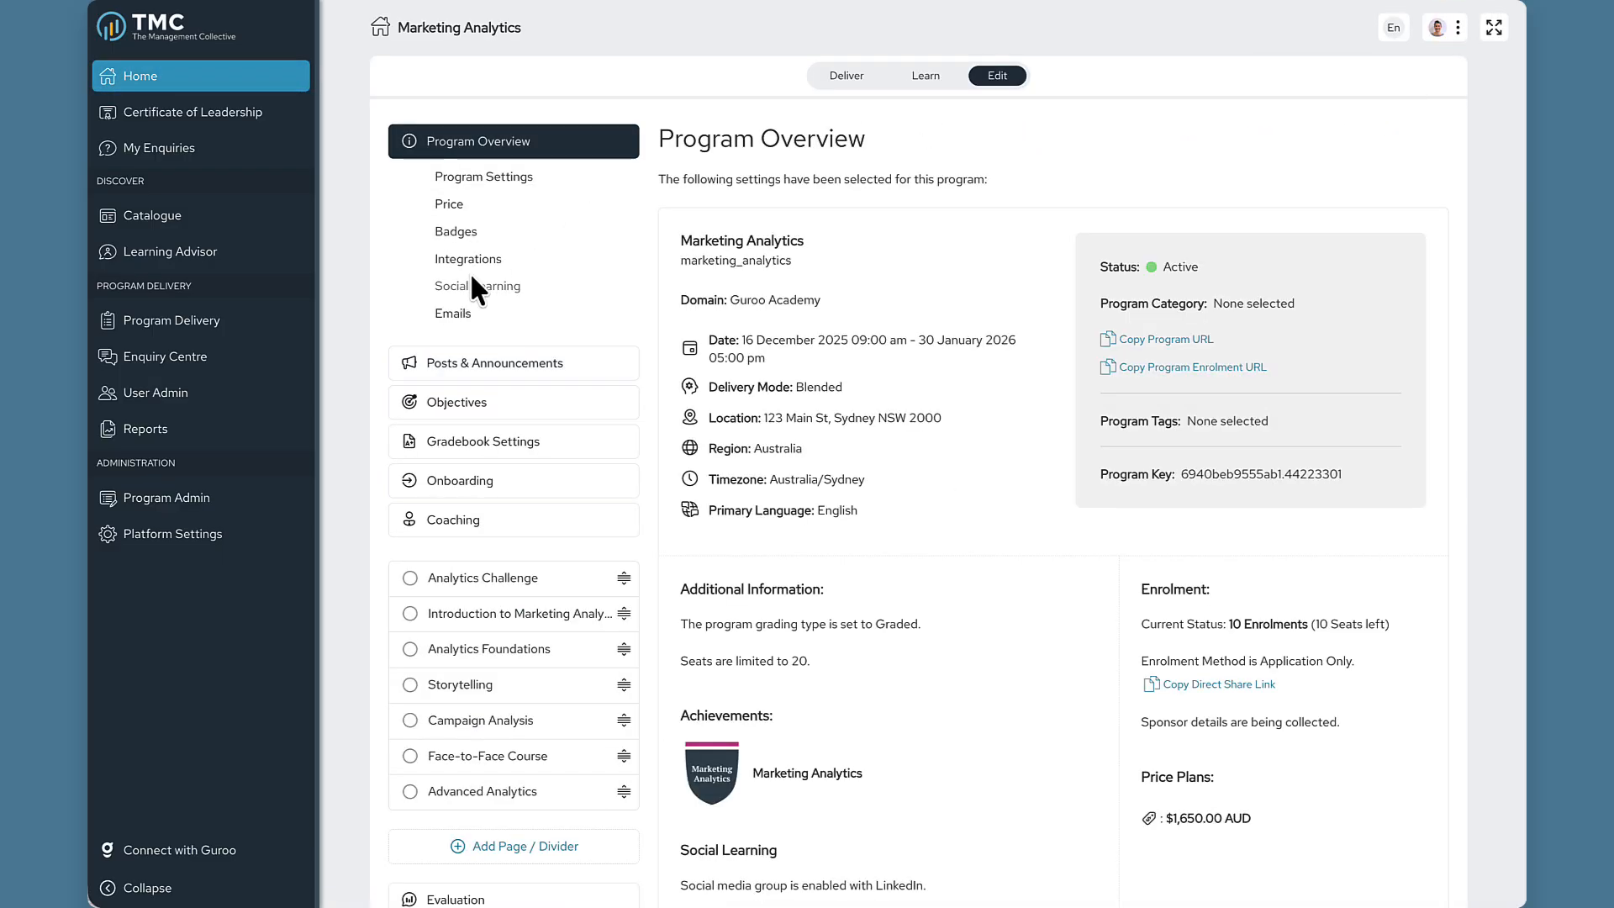
{"action": "left_click", "coordinate": [486, 178]}
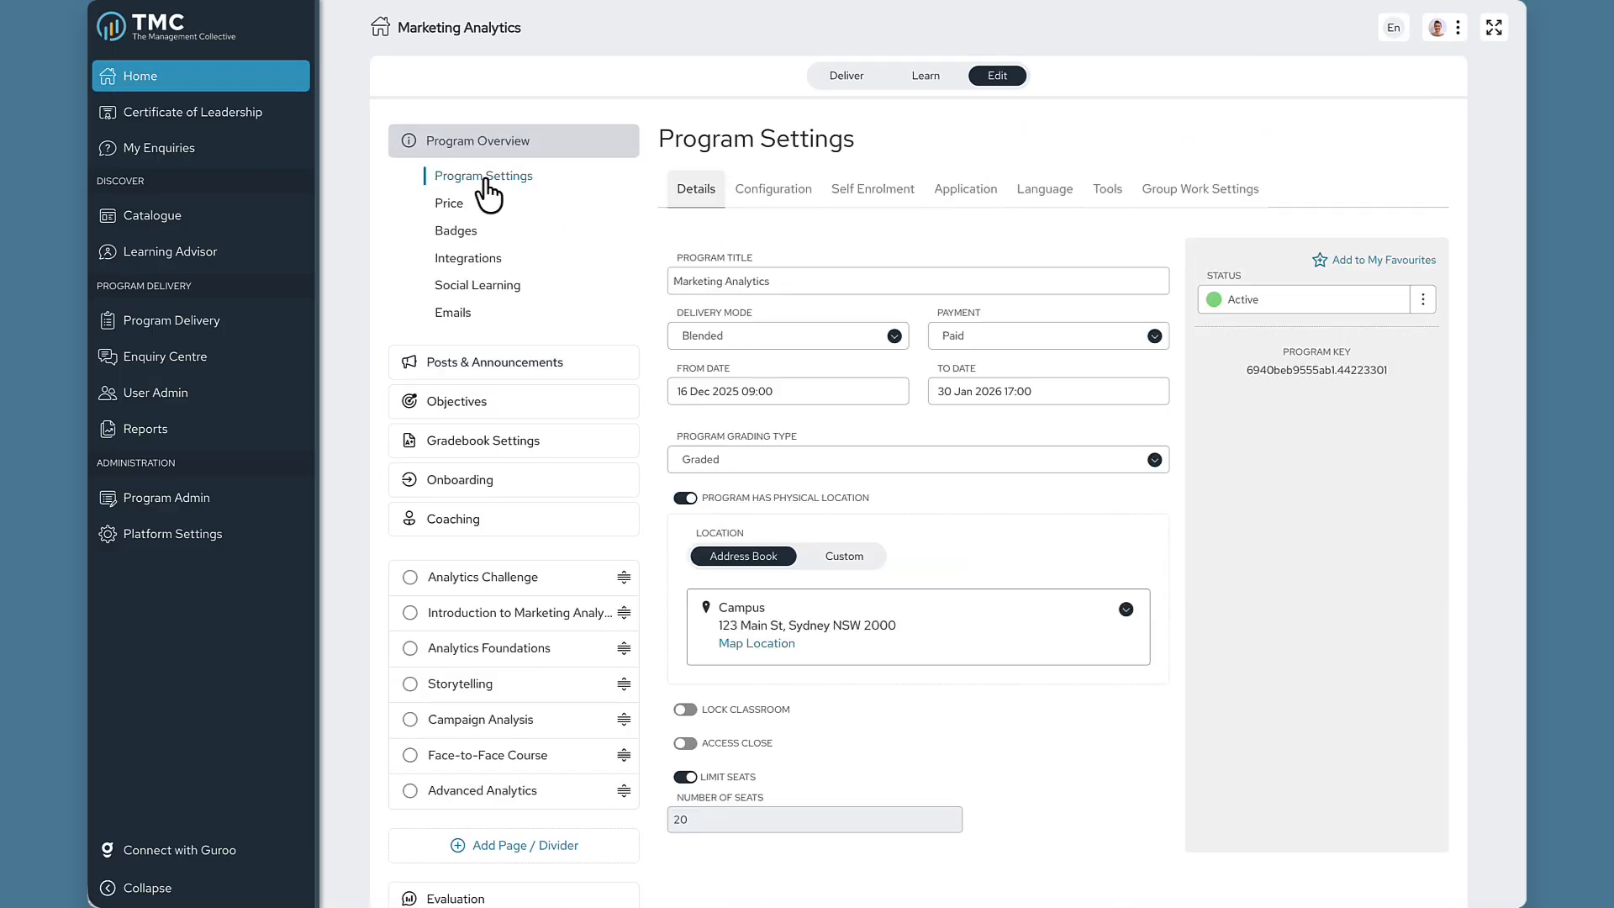
{"action": "left_click", "coordinate": [794, 189]}
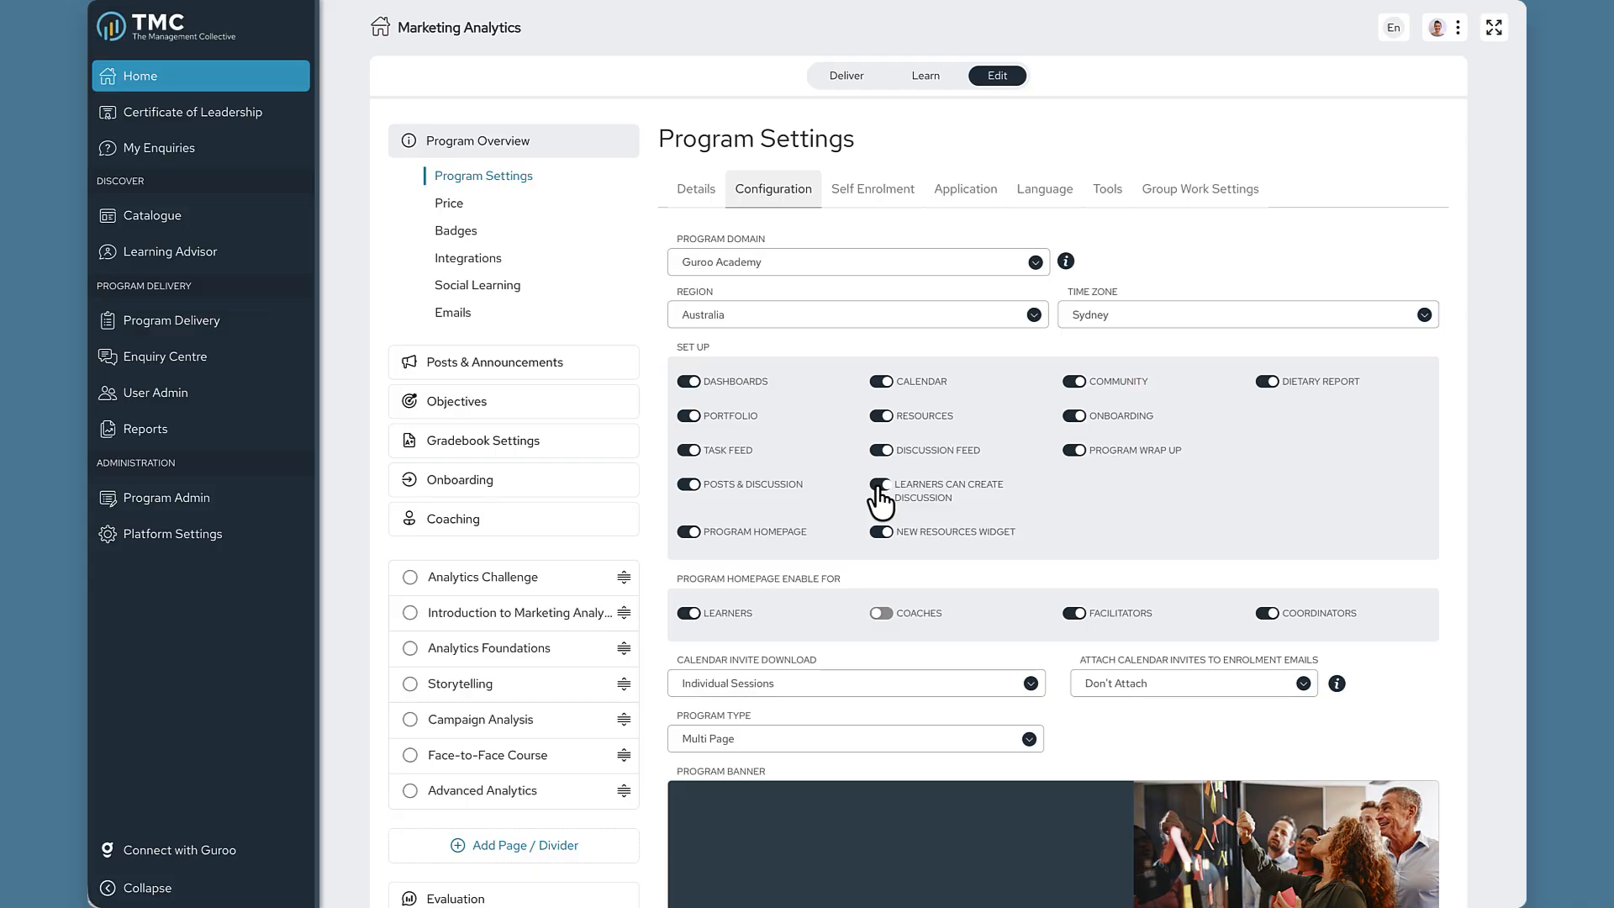
{"action": "left_click", "coordinate": [928, 80]}
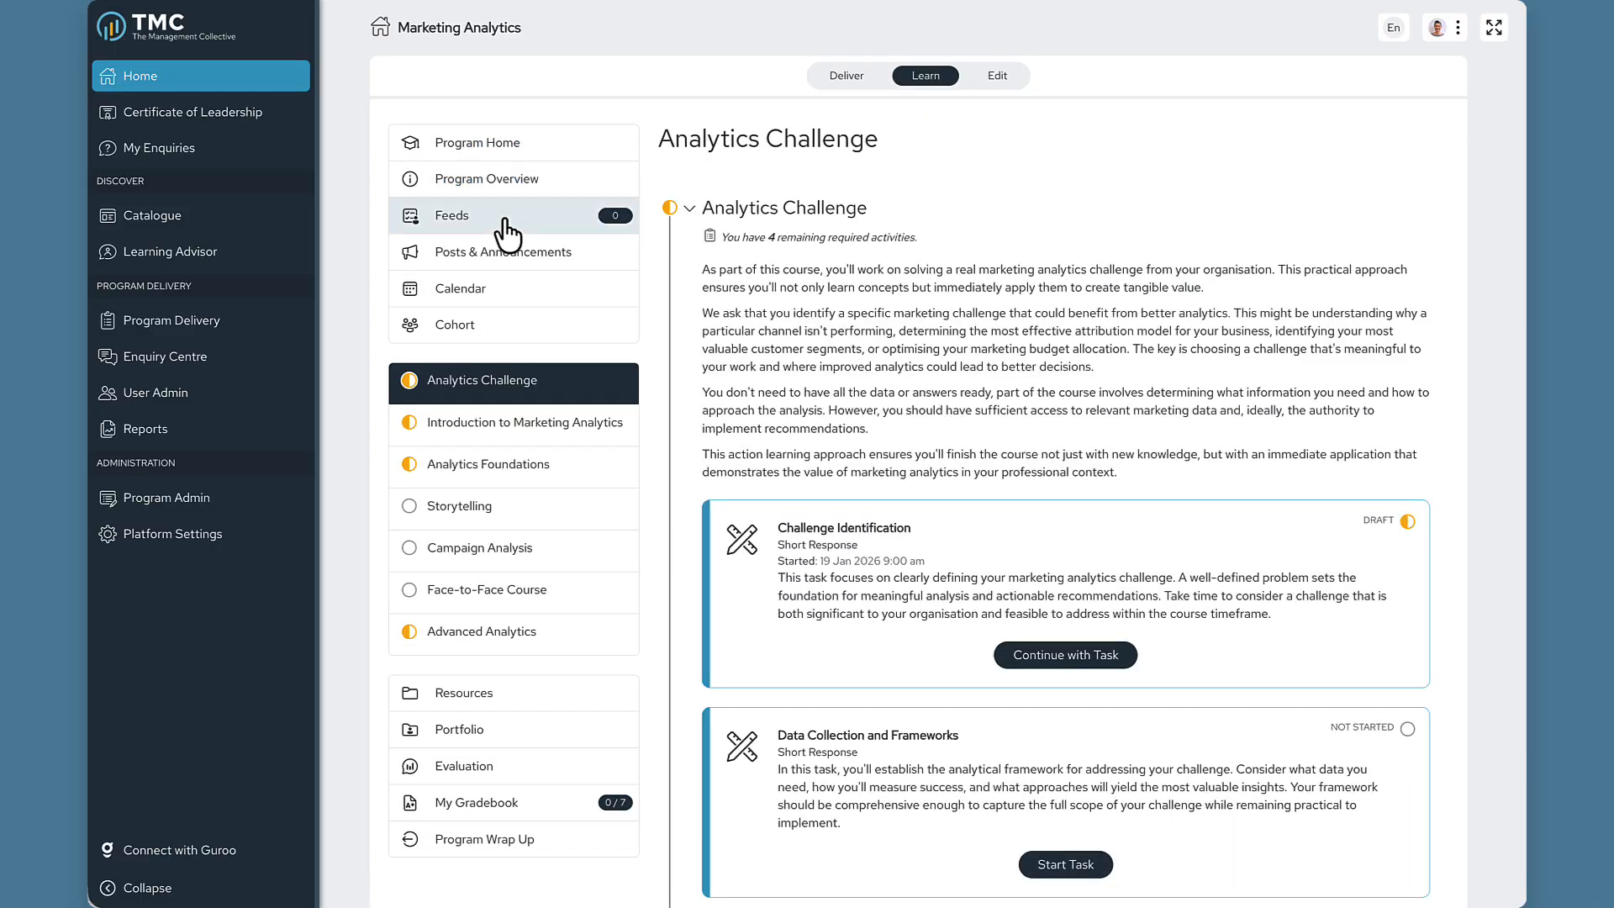